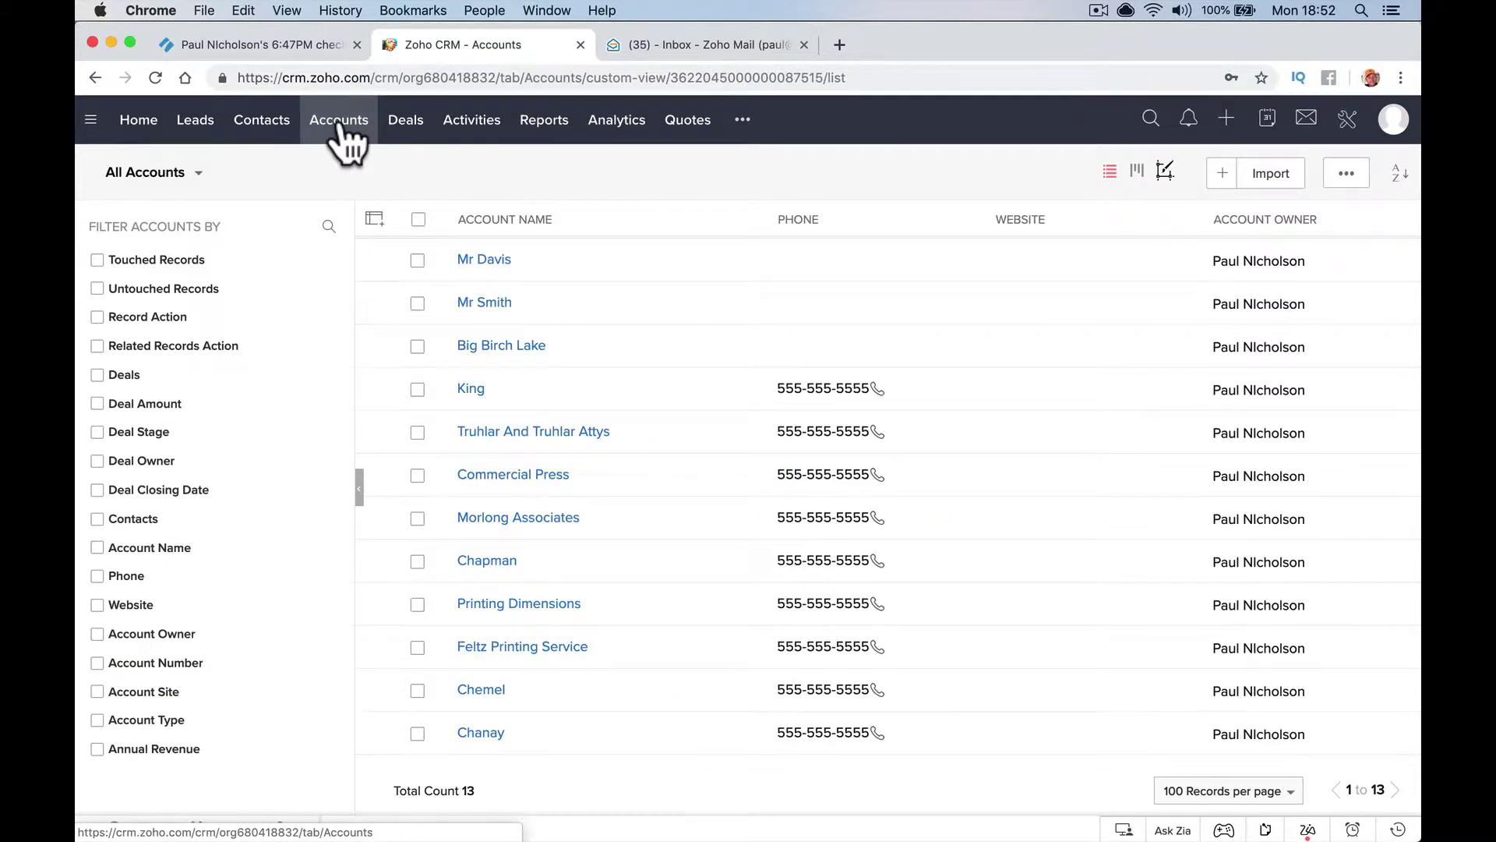
Switch between the Contacts and Accounts lists and reload the Accounts list
left_click(265, 129)
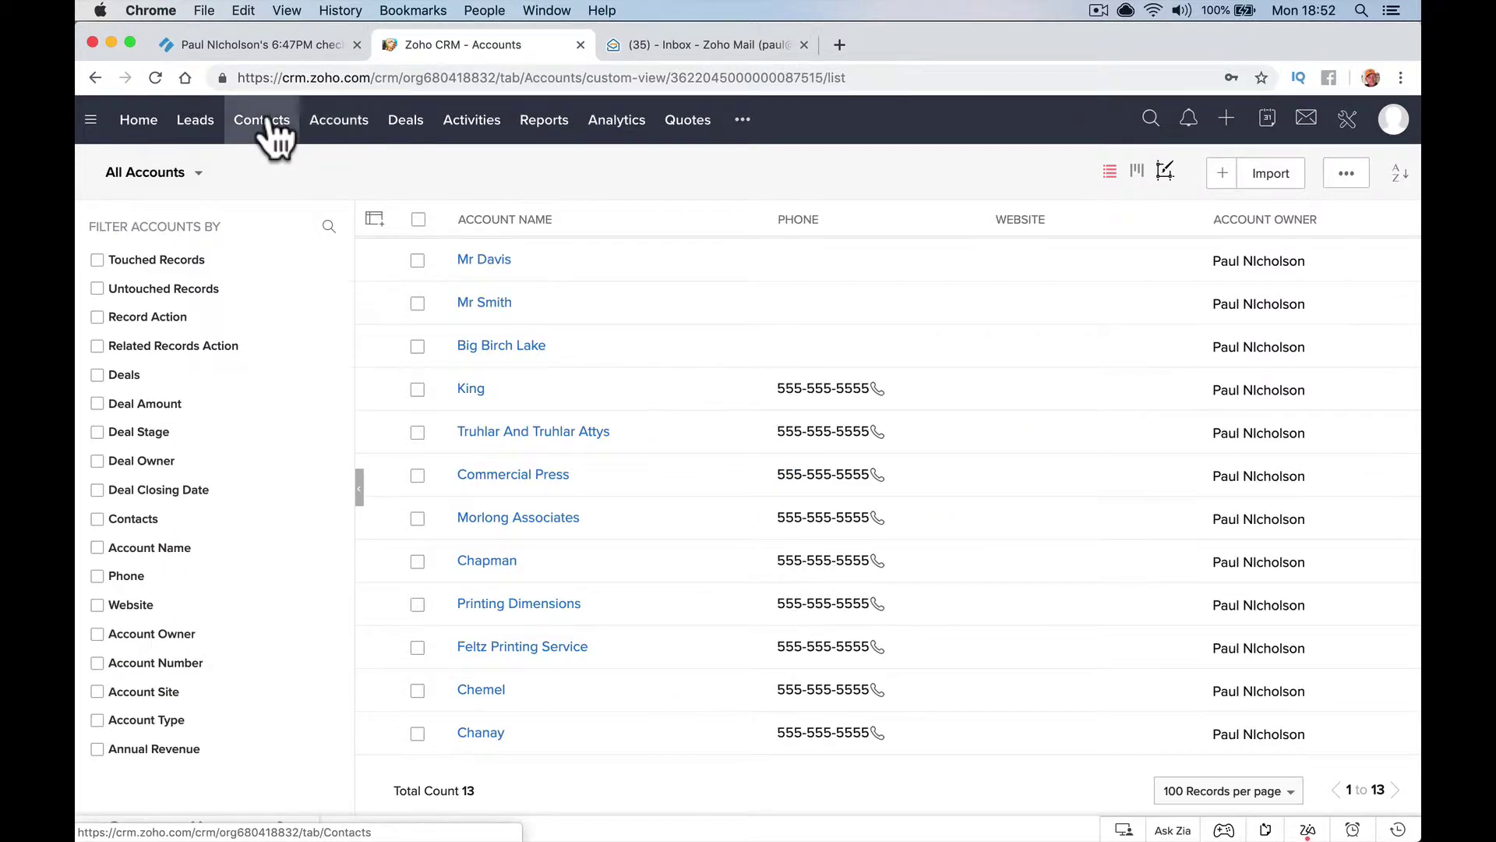
left_click(340, 127)
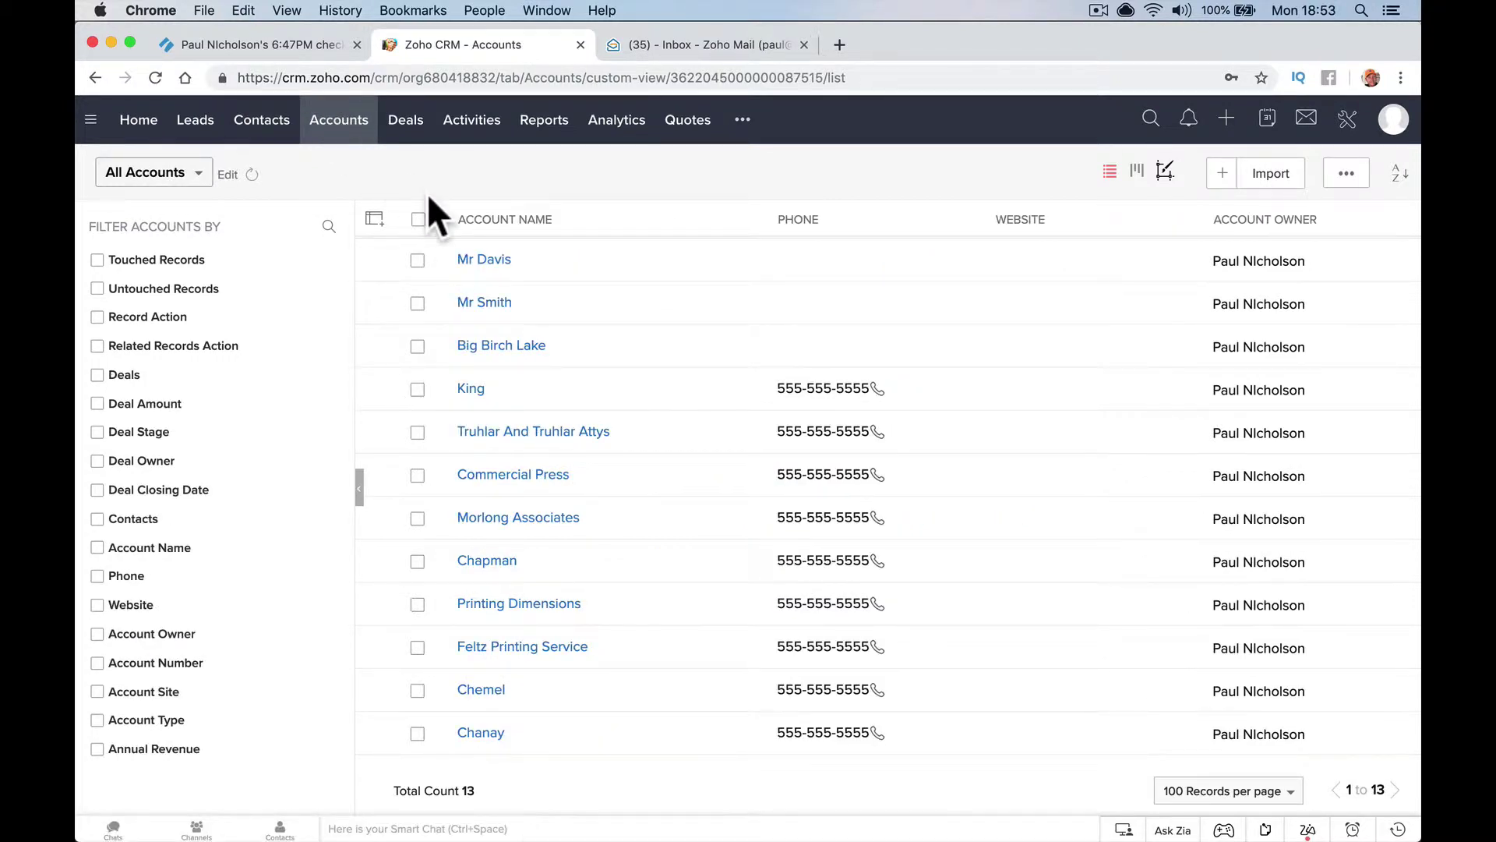
mouse_move(966, 814)
left_click(331, 124)
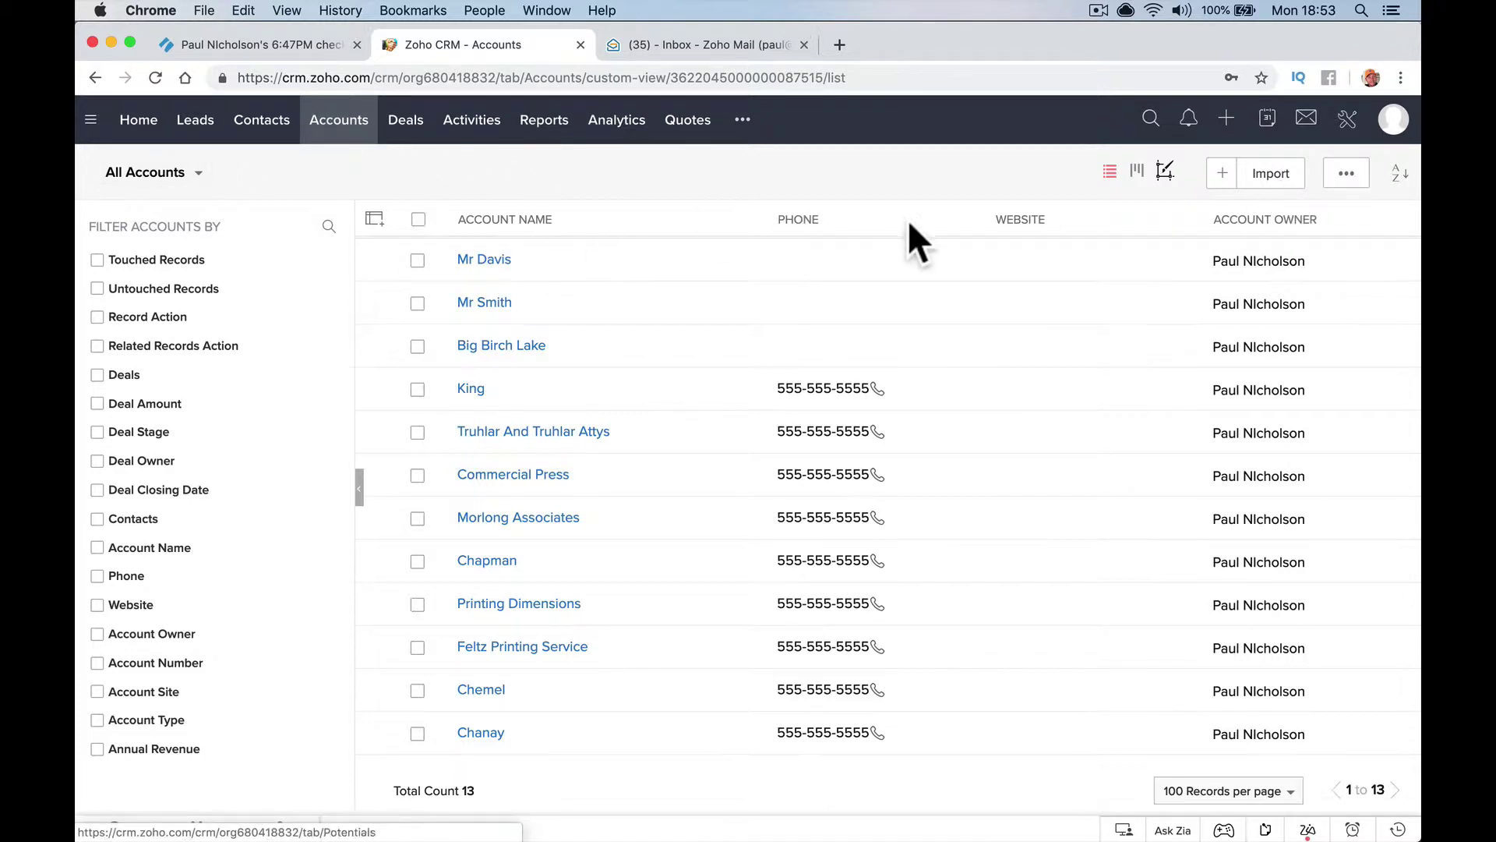
Start an Accounts import from a file, browsing Downloads for a CSV but cancelling the picker
left_click(1275, 184)
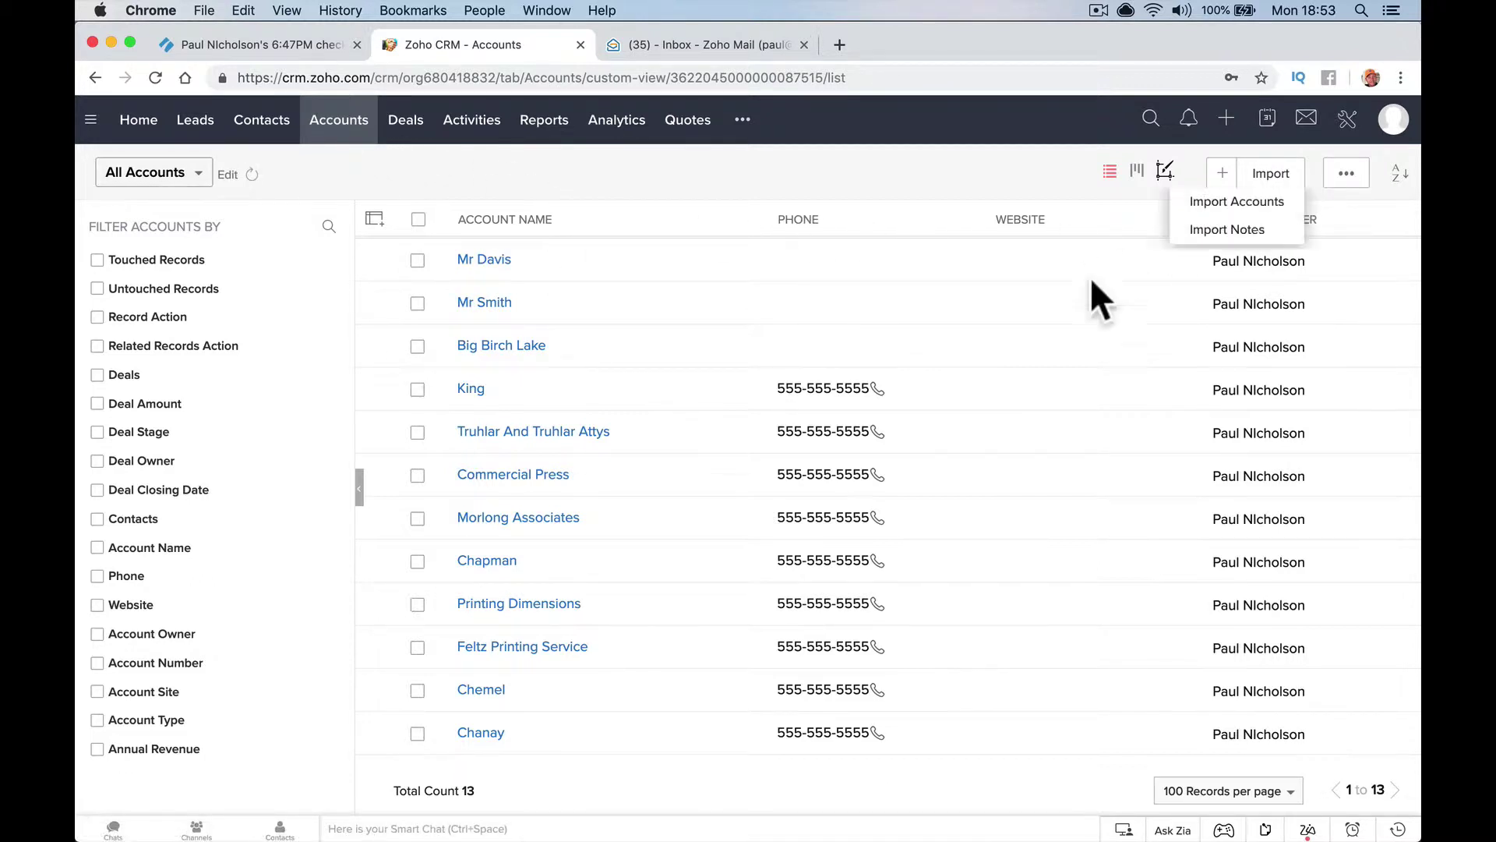
left_click(1254, 204)
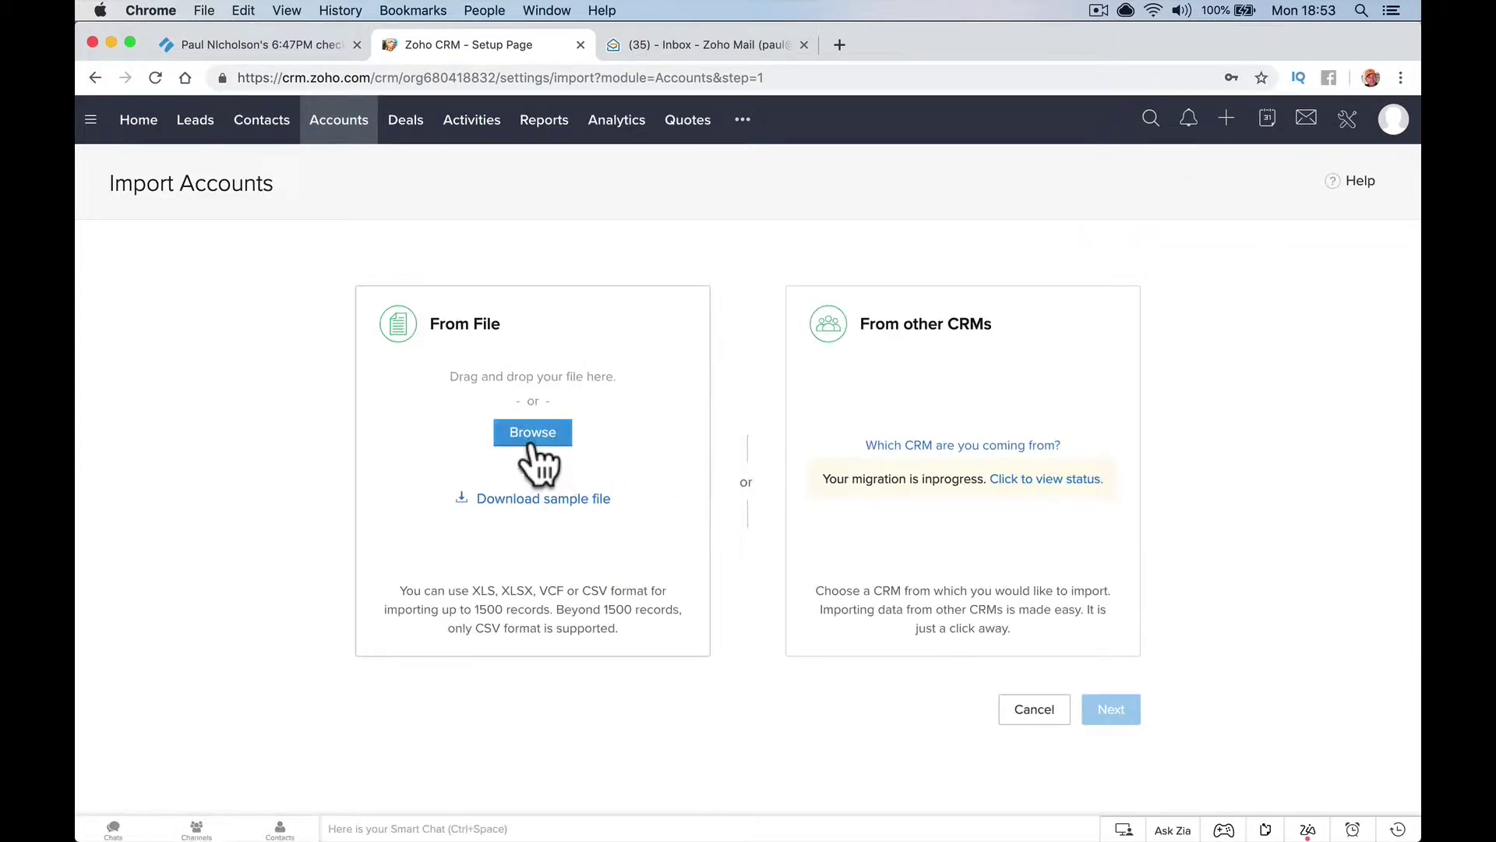
left_click(534, 433)
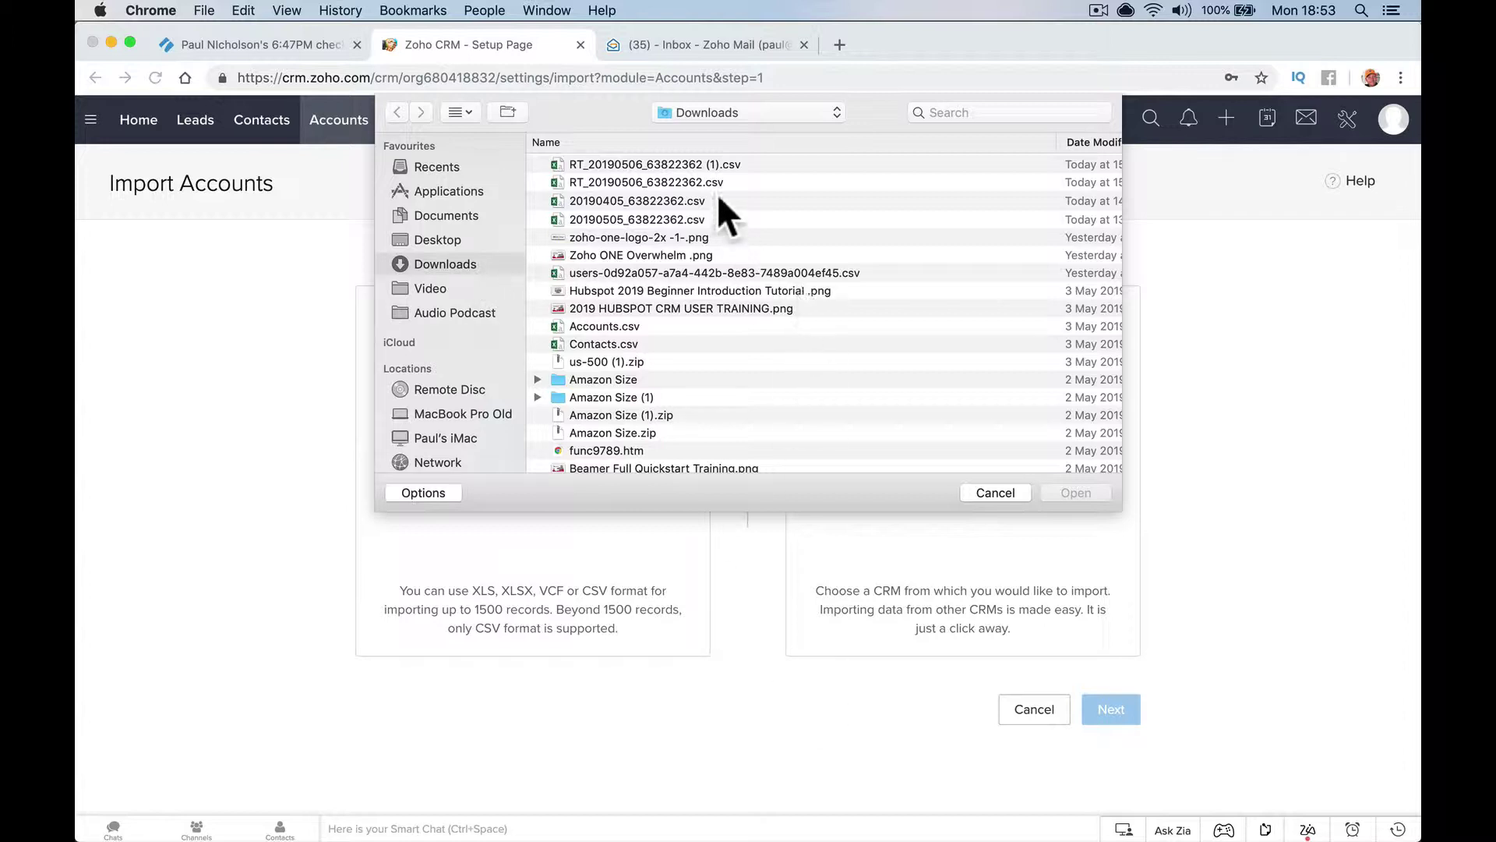
left_click(723, 164)
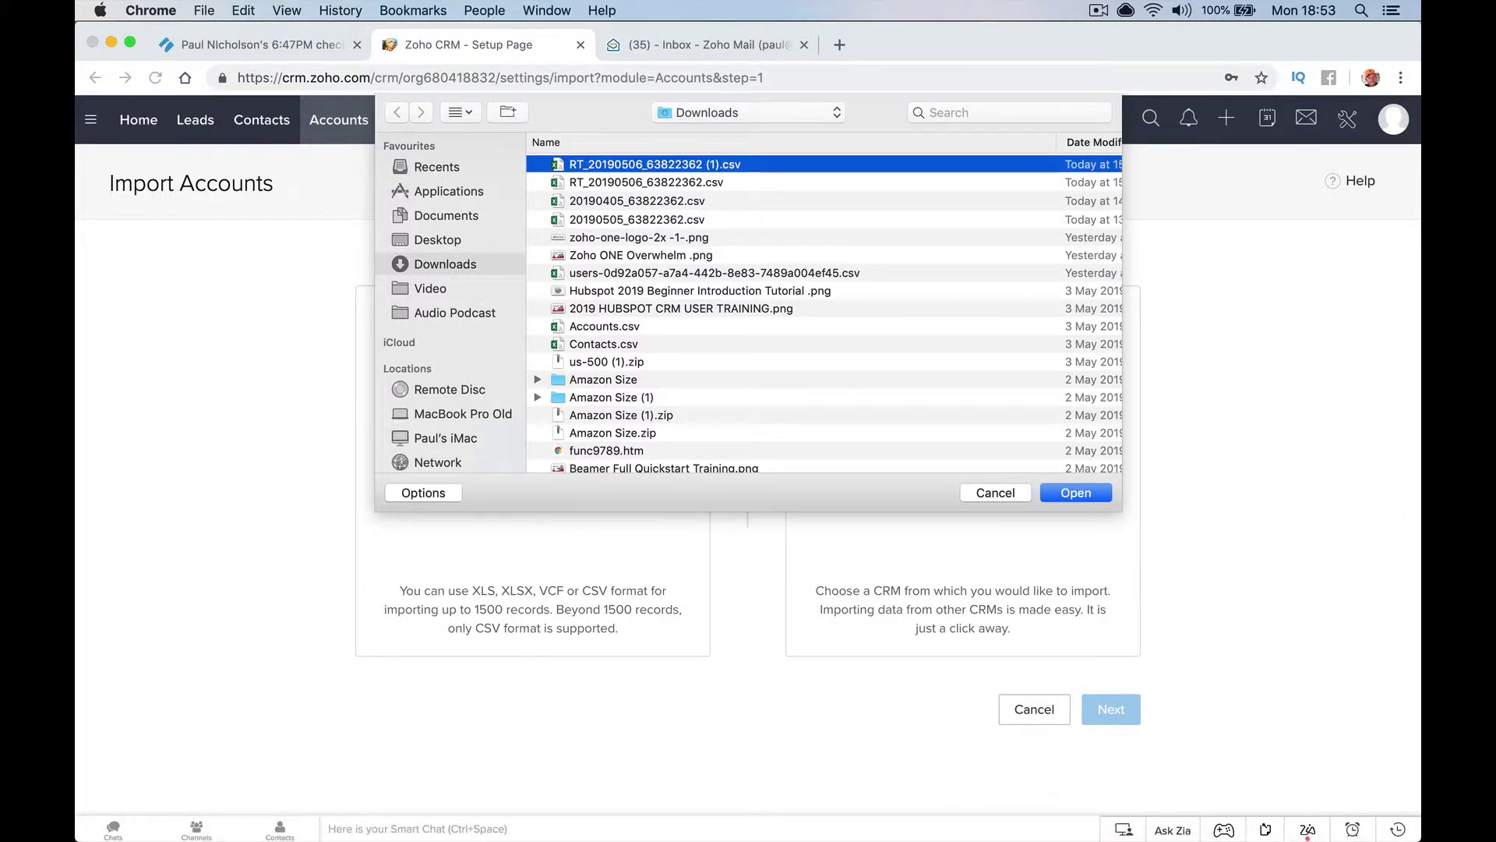
left_click(983, 492)
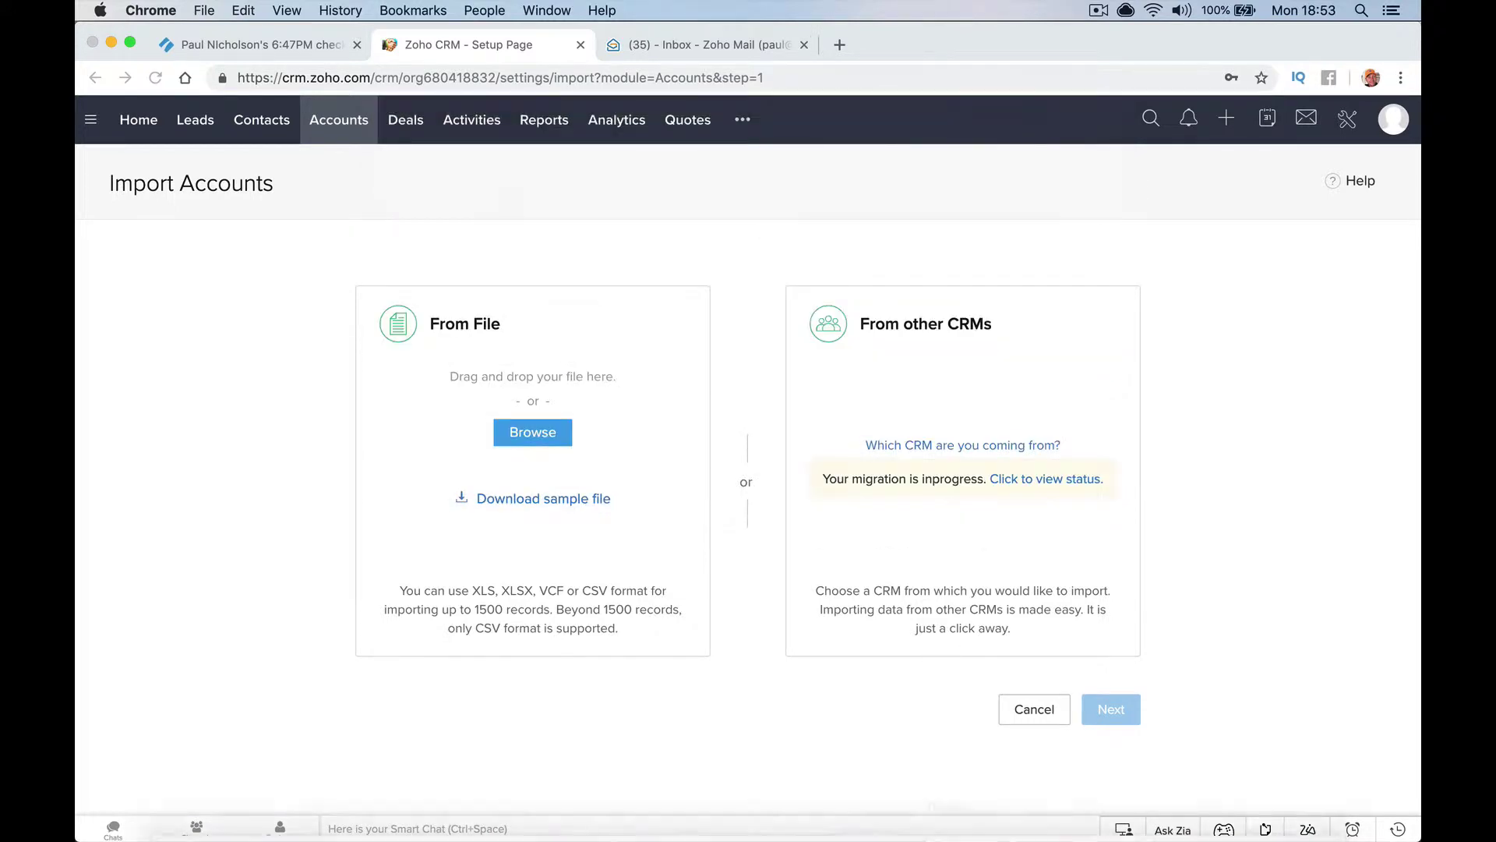
Save the us-500 2 Excel sheet as CSV 'User Import 2019' in Downloads
mouse_move(1036, 804)
left_click(1145, 801)
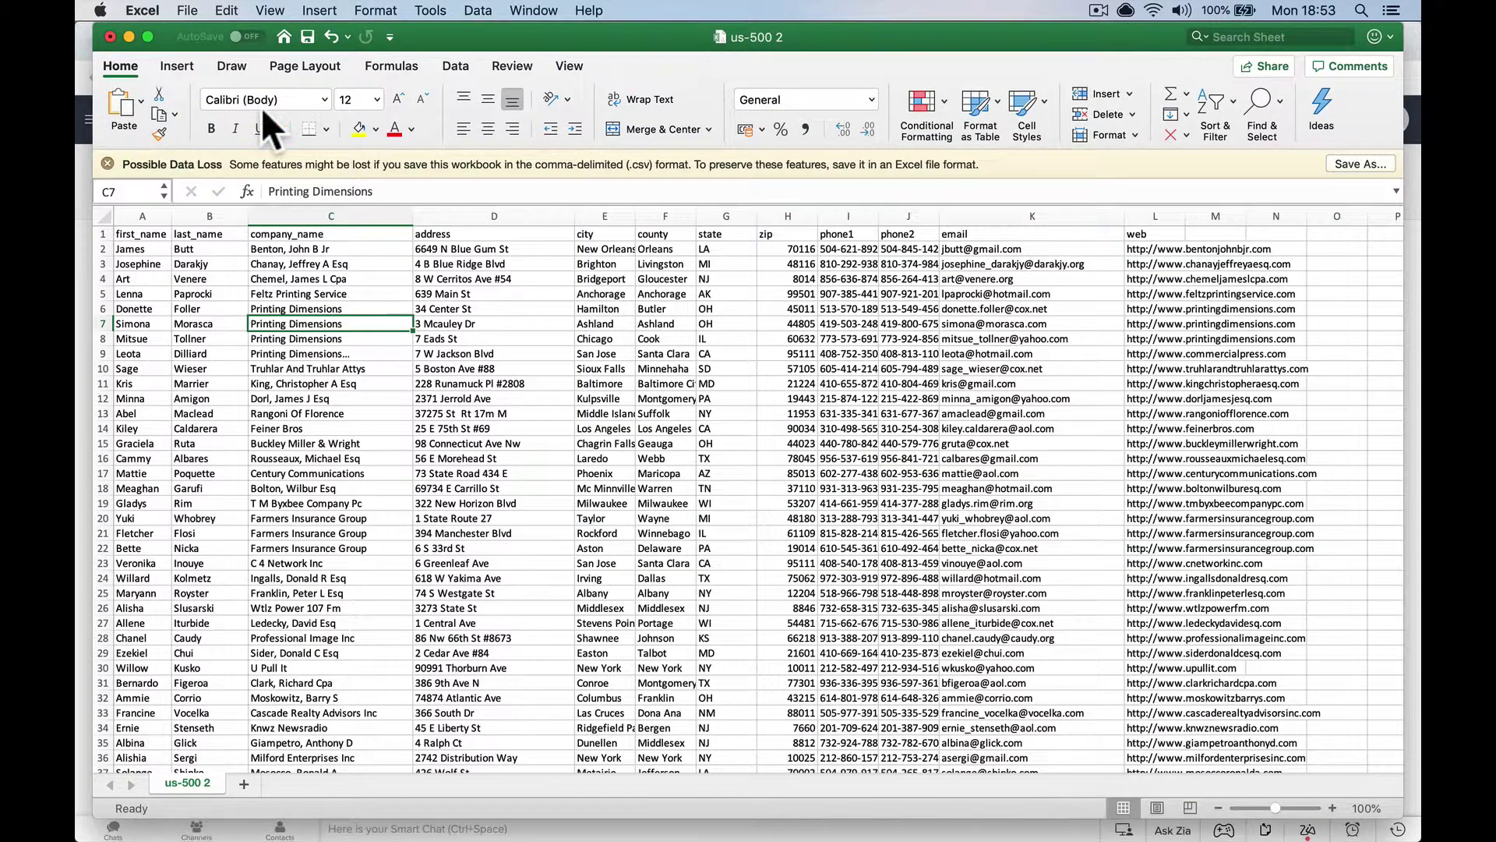
left_click(195, 9)
left_click(269, 146)
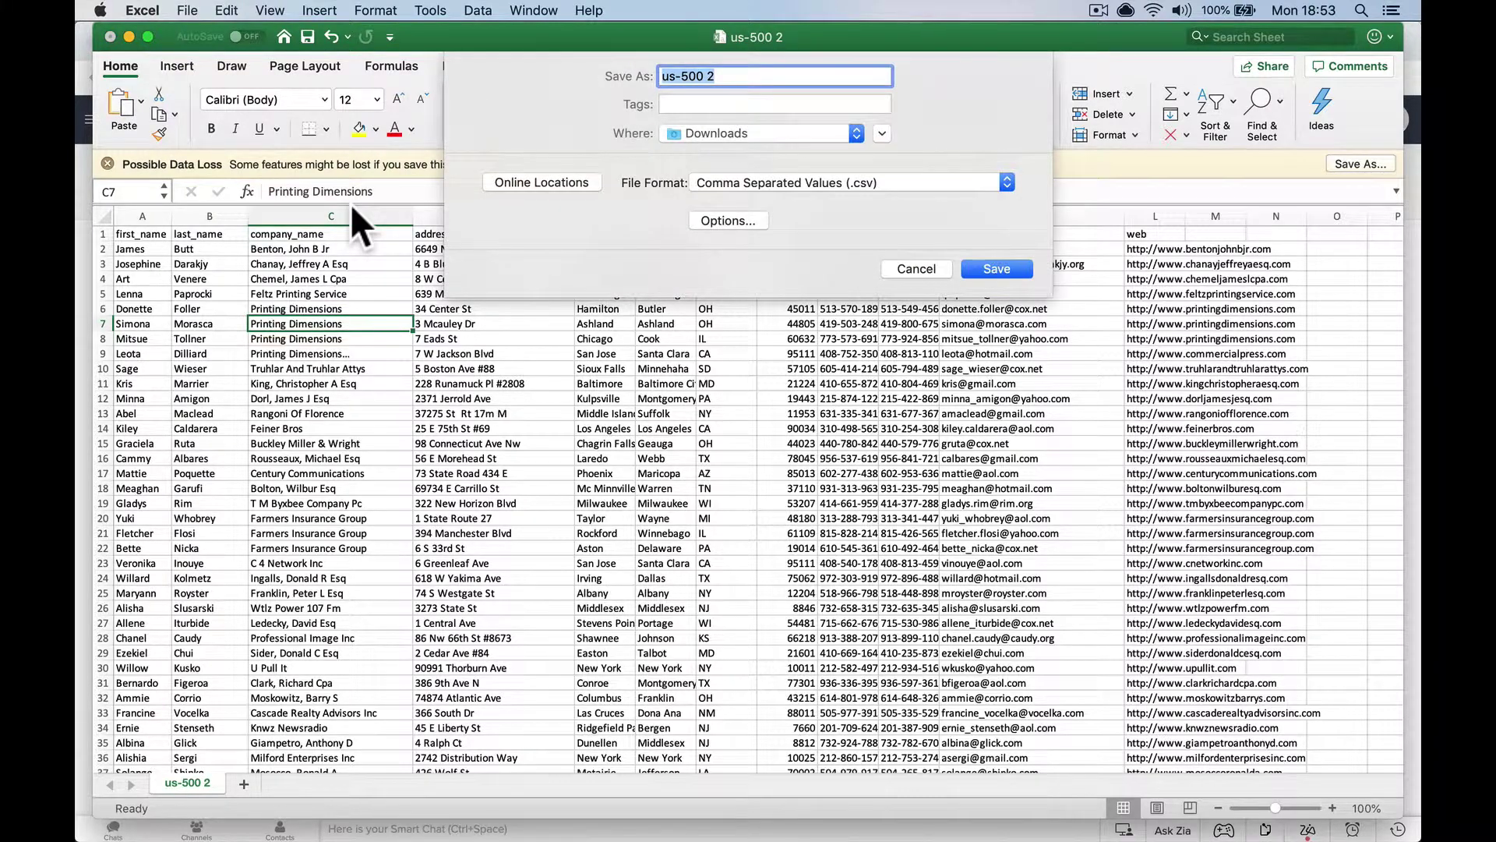
type("User Import 2019")
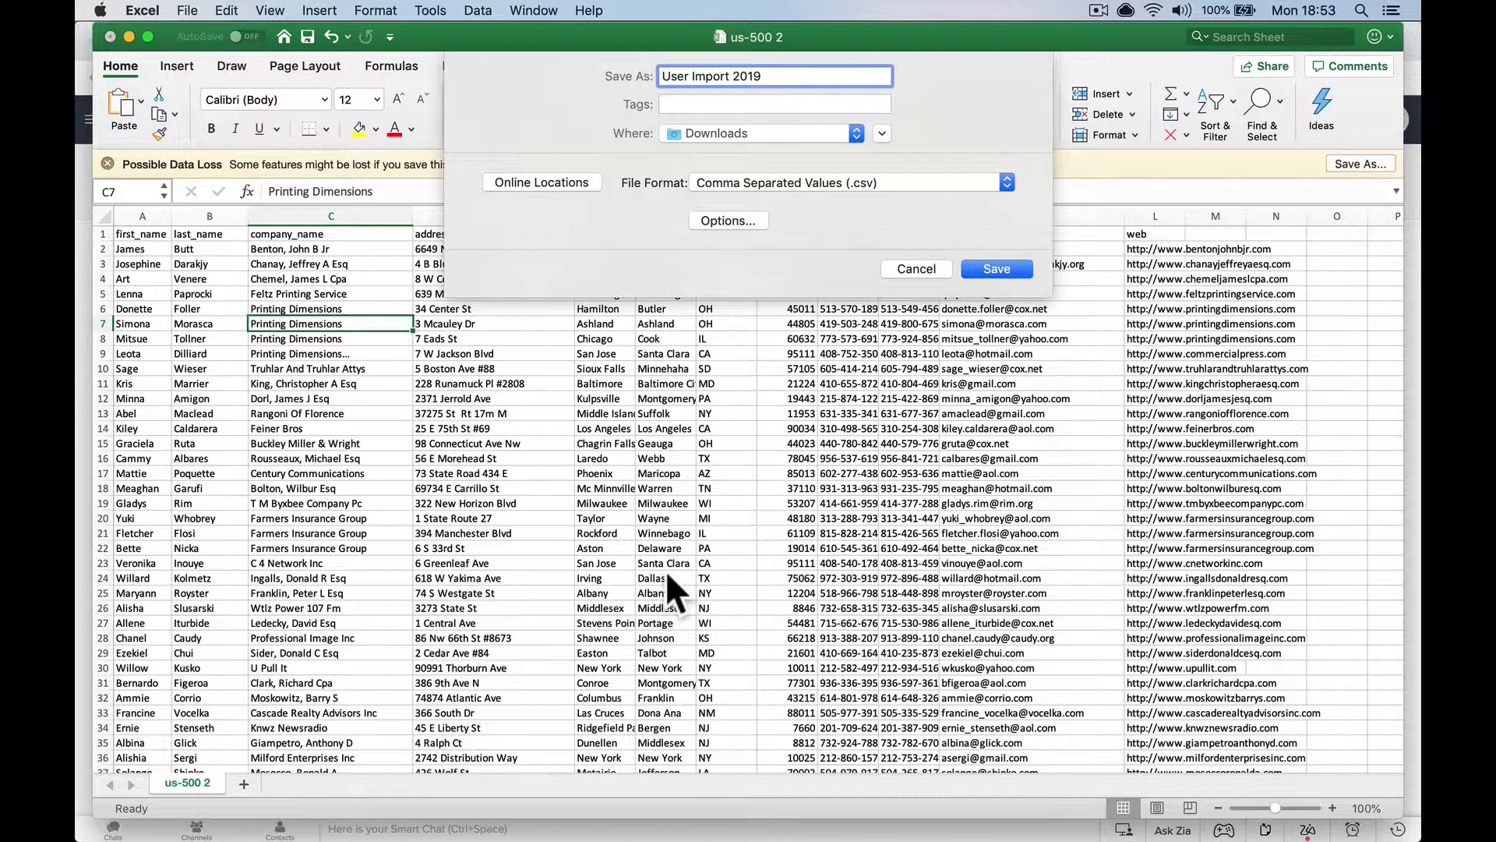
left_click(995, 270)
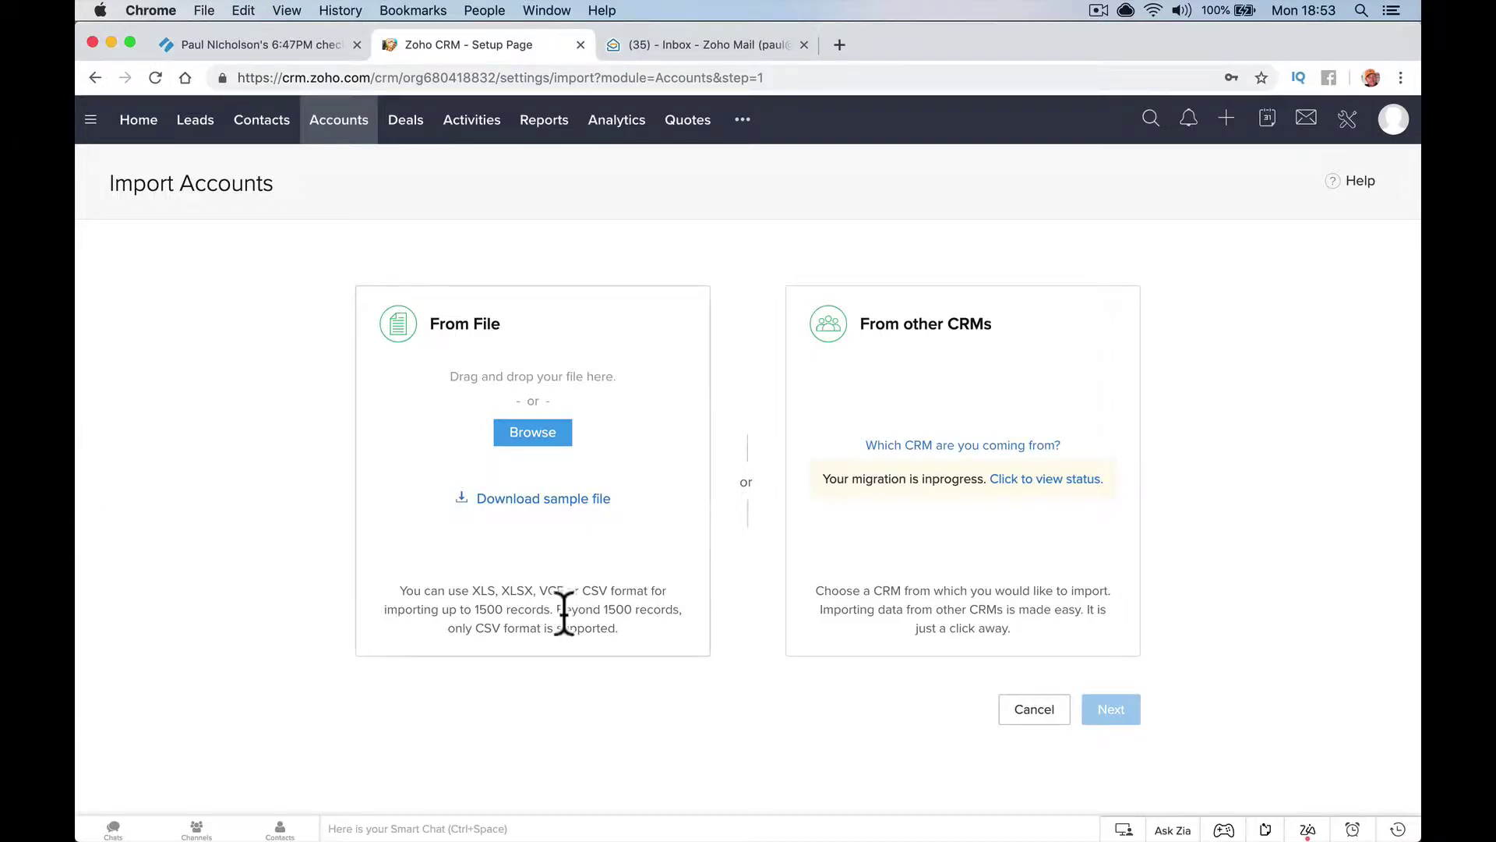
Upload User Import 2019 .csv as the Accounts import file
left_click(555, 433)
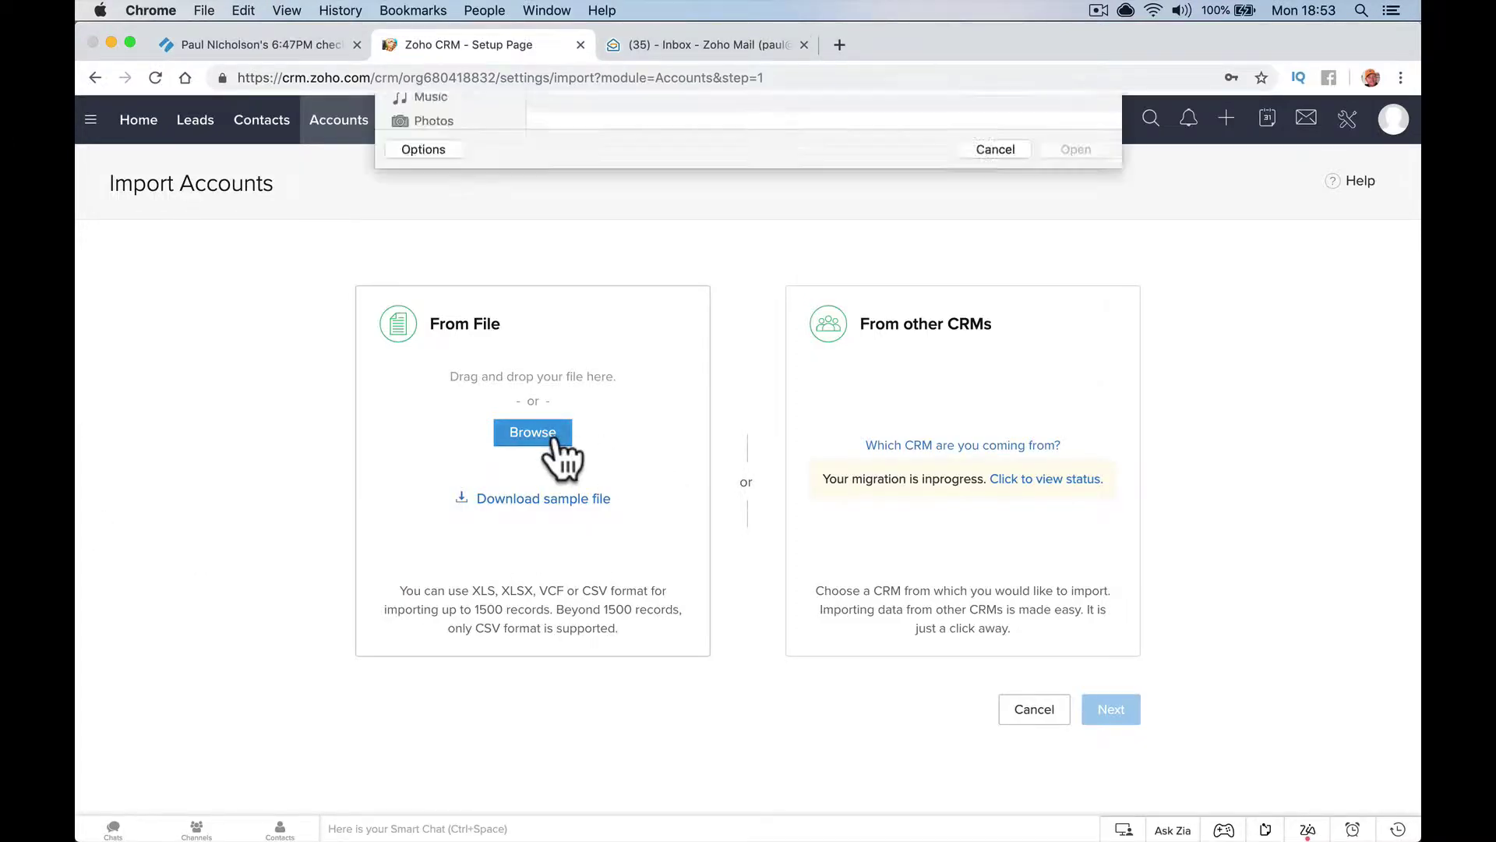
double_click(611, 165)
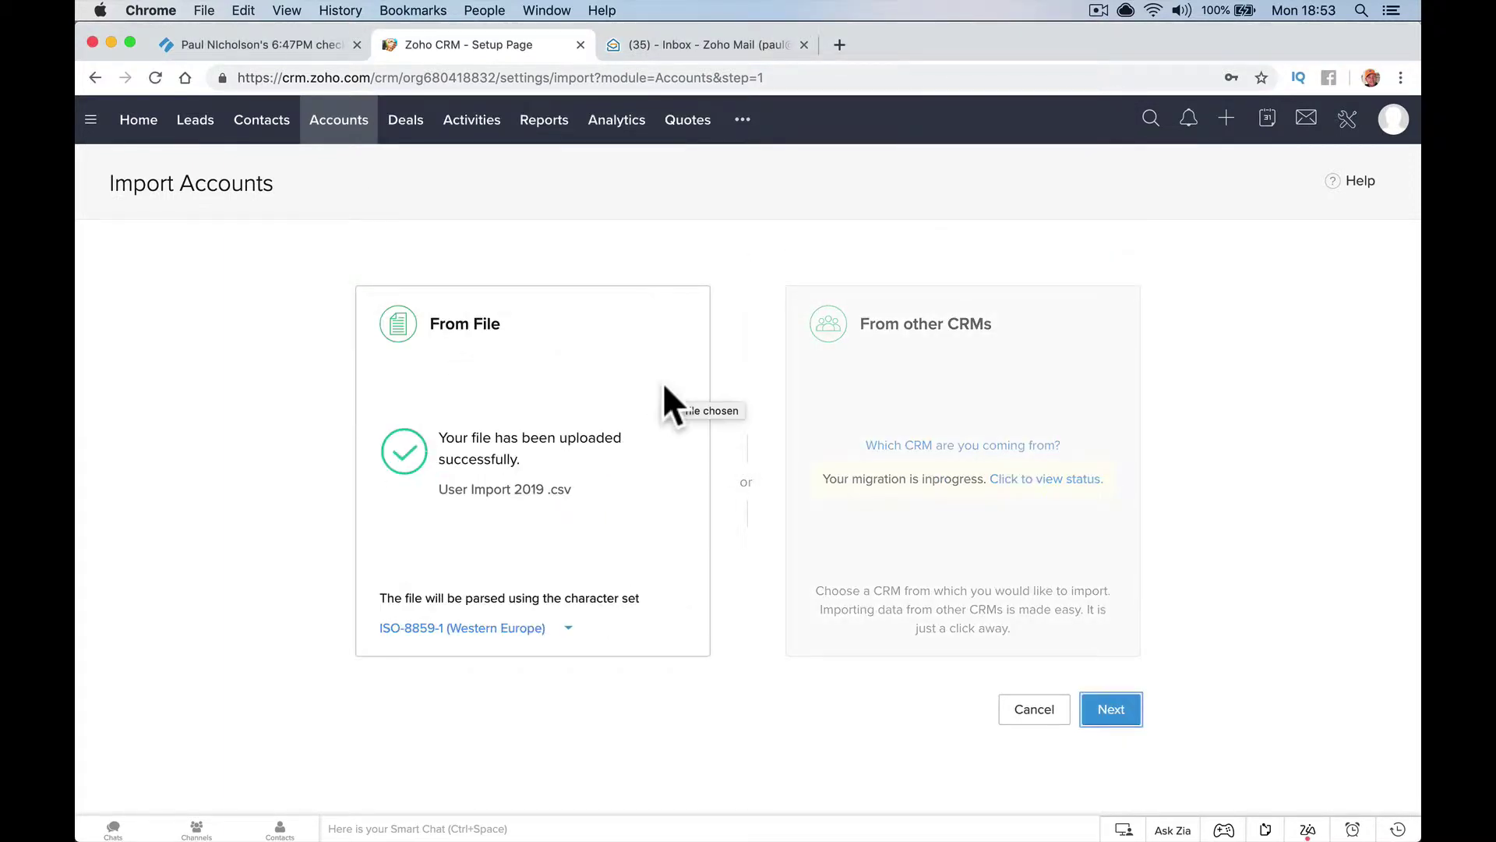
left_click(1106, 712)
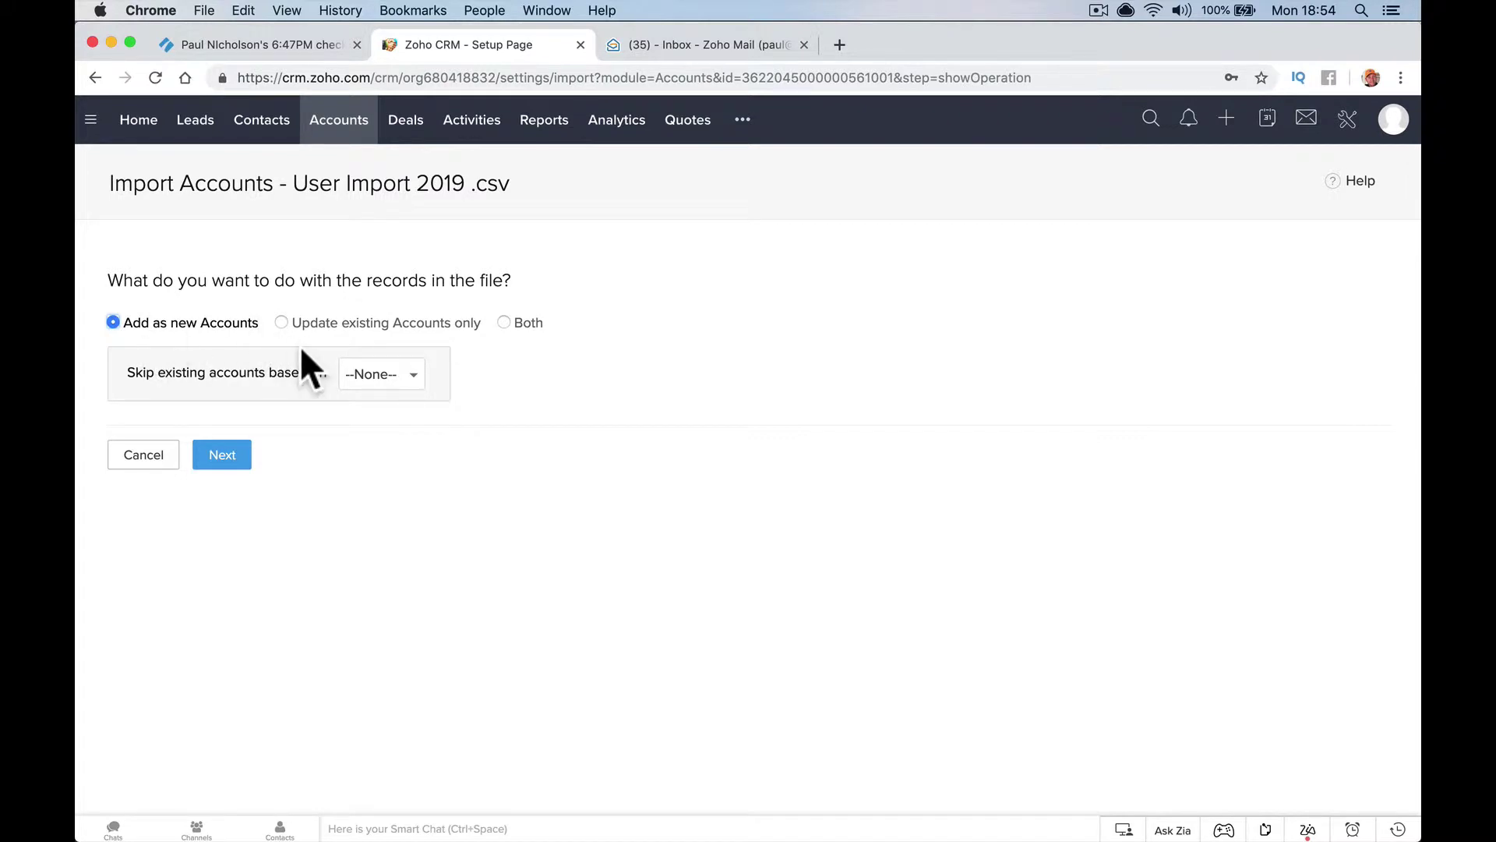
Import records as new accounts, skipping existing ones matched by Account Name
left_click(392, 326)
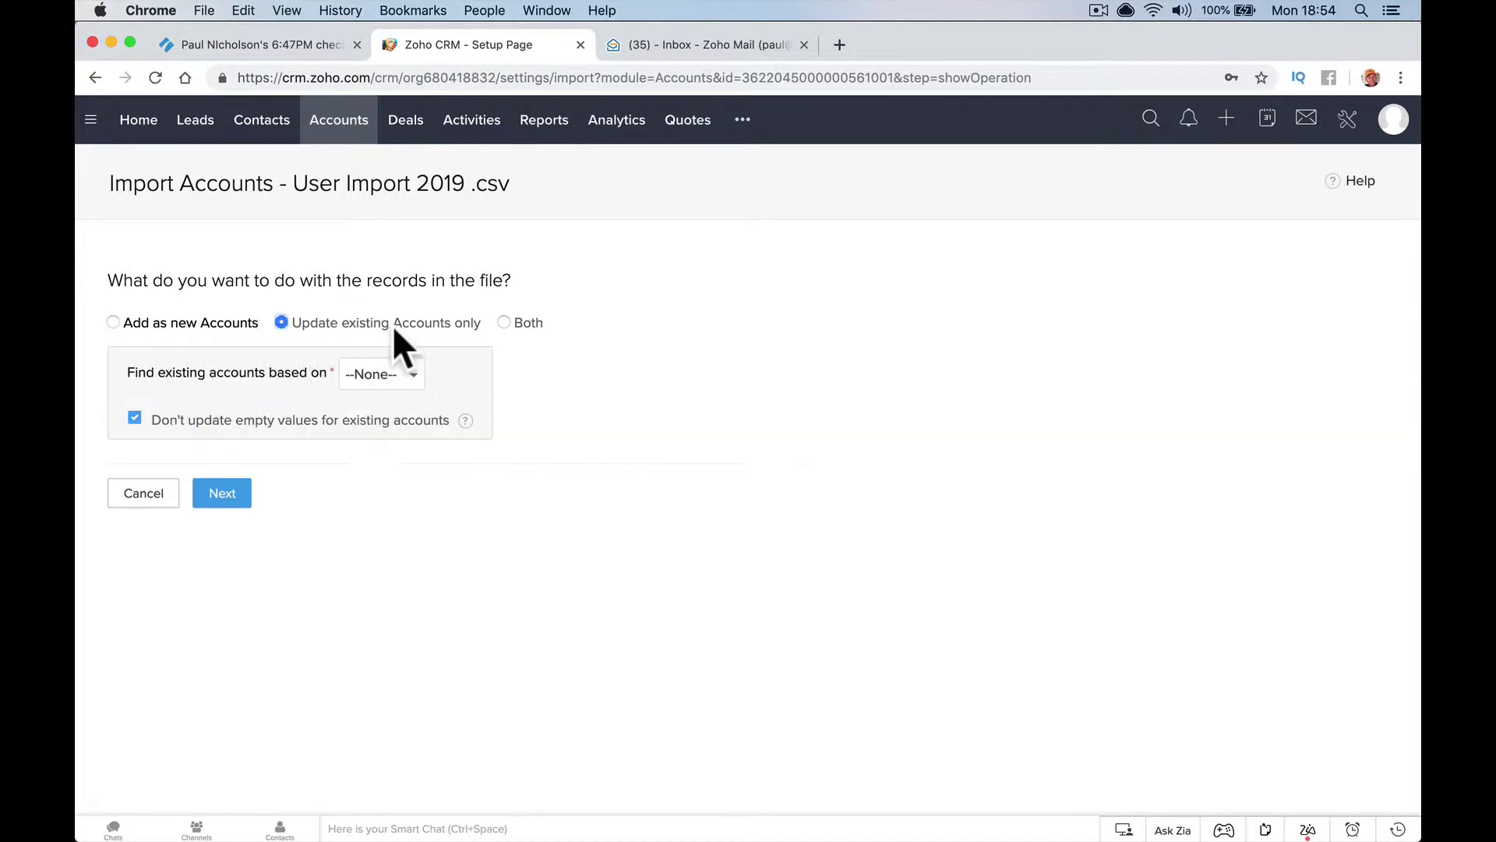
left_click(528, 327)
left_click(386, 390)
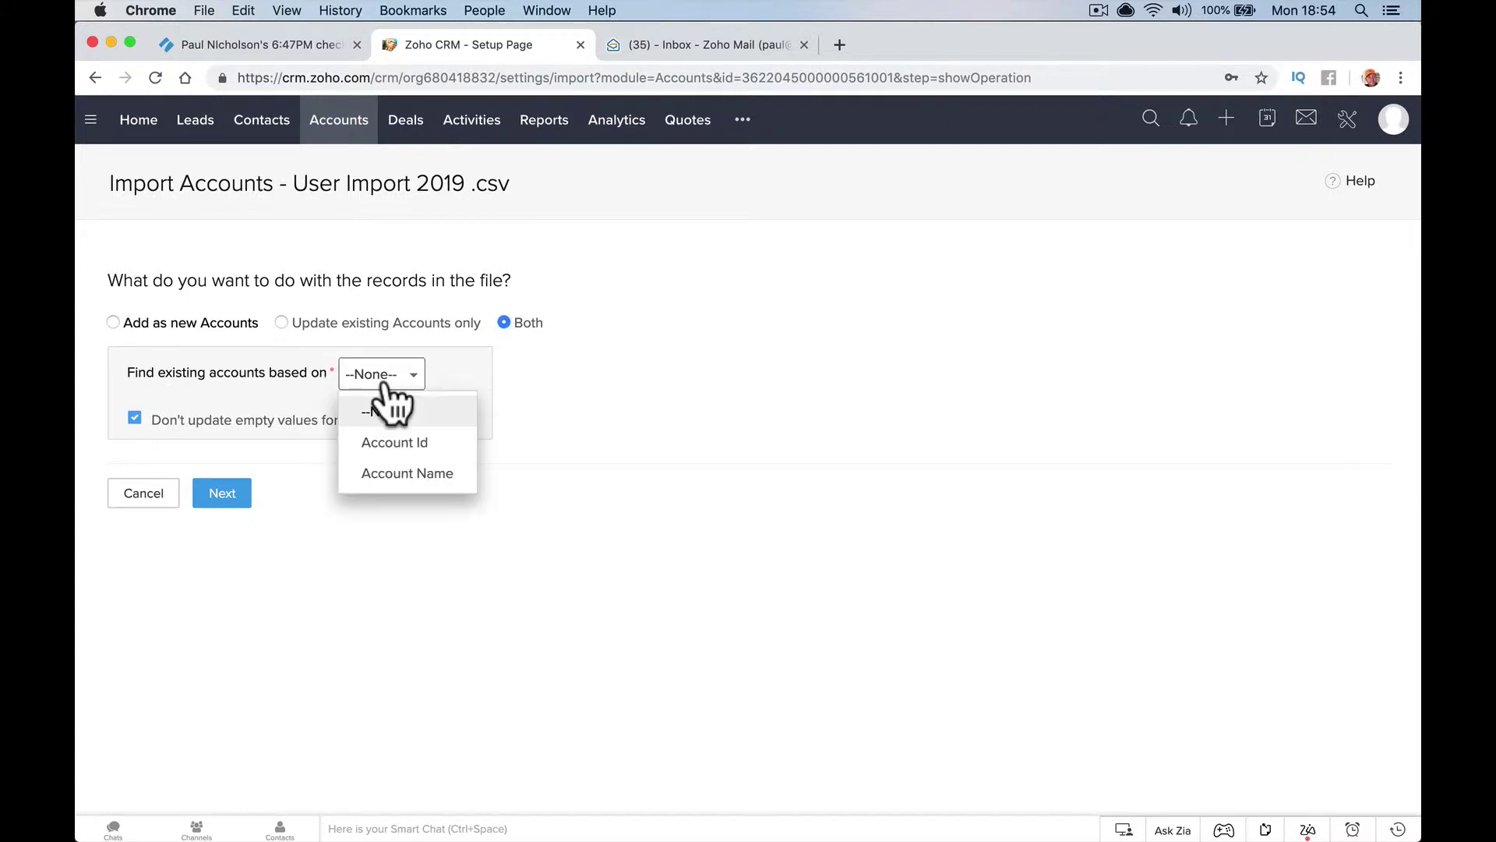
left_click(394, 472)
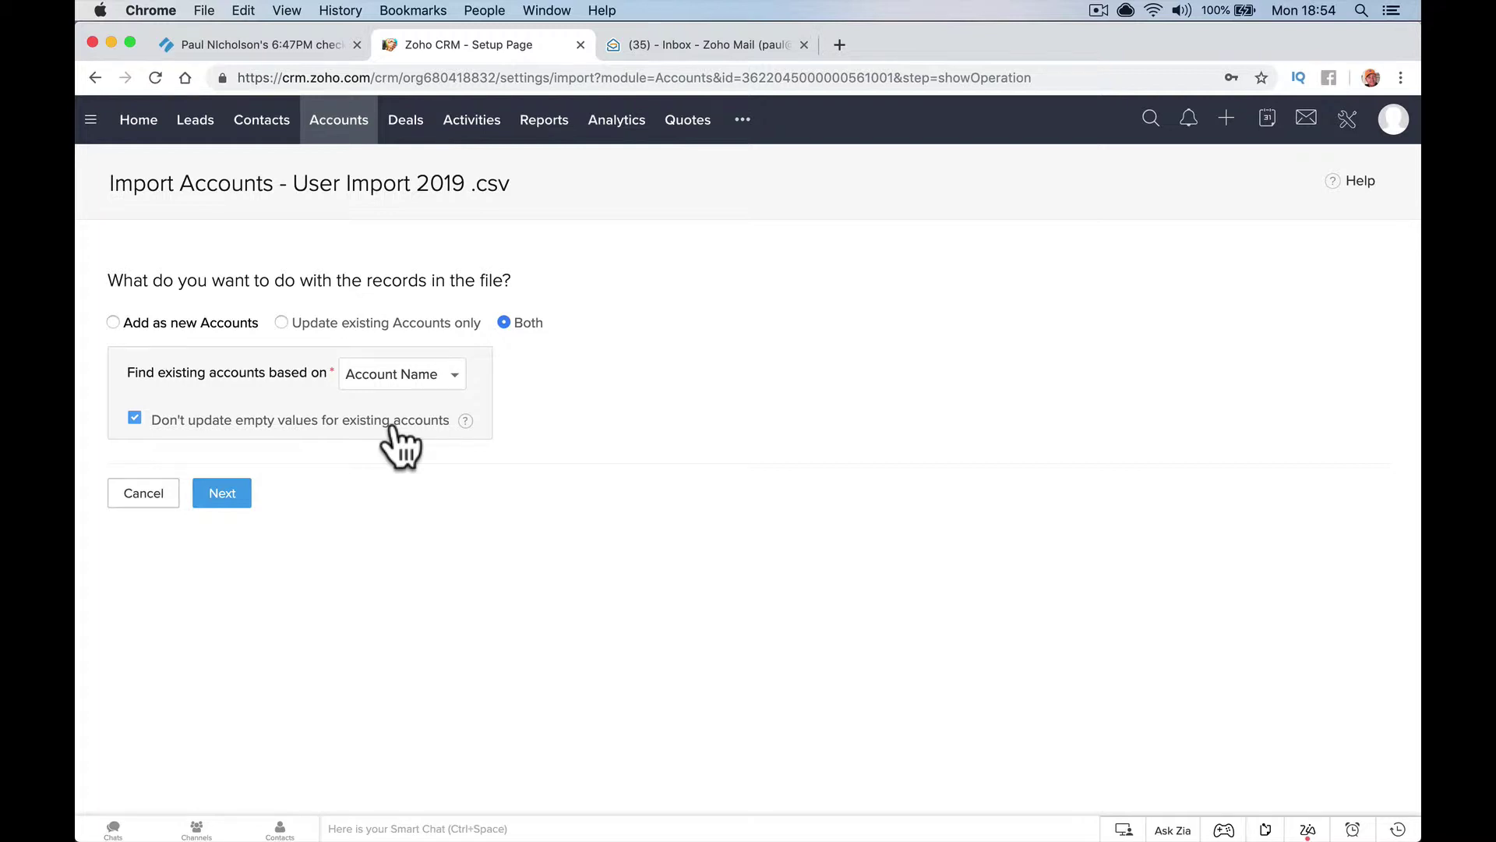
left_click(170, 323)
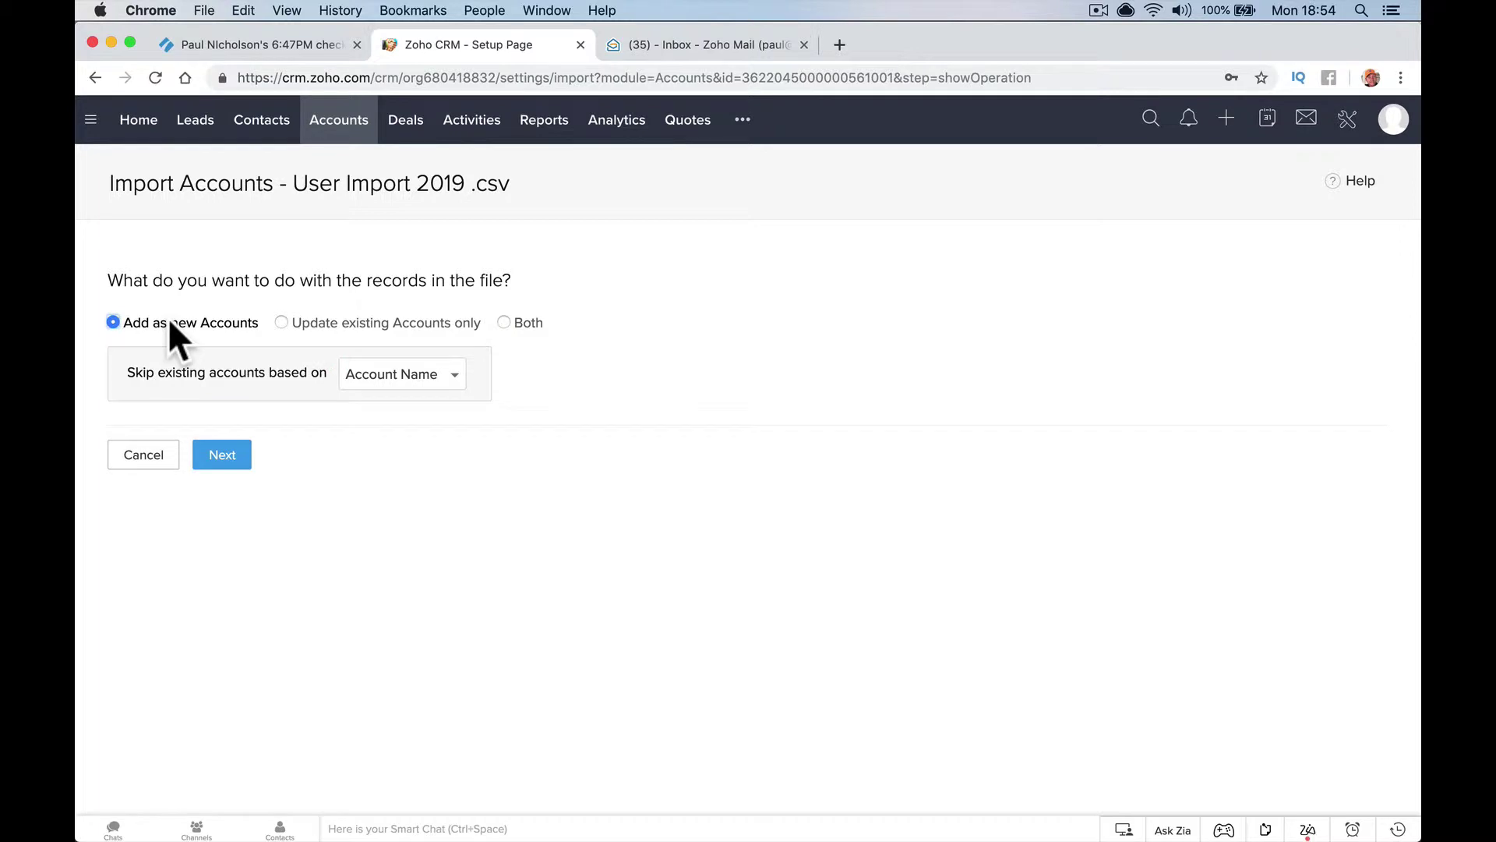
Proceed to field mapping and map company_name to Account Name
left_click(229, 455)
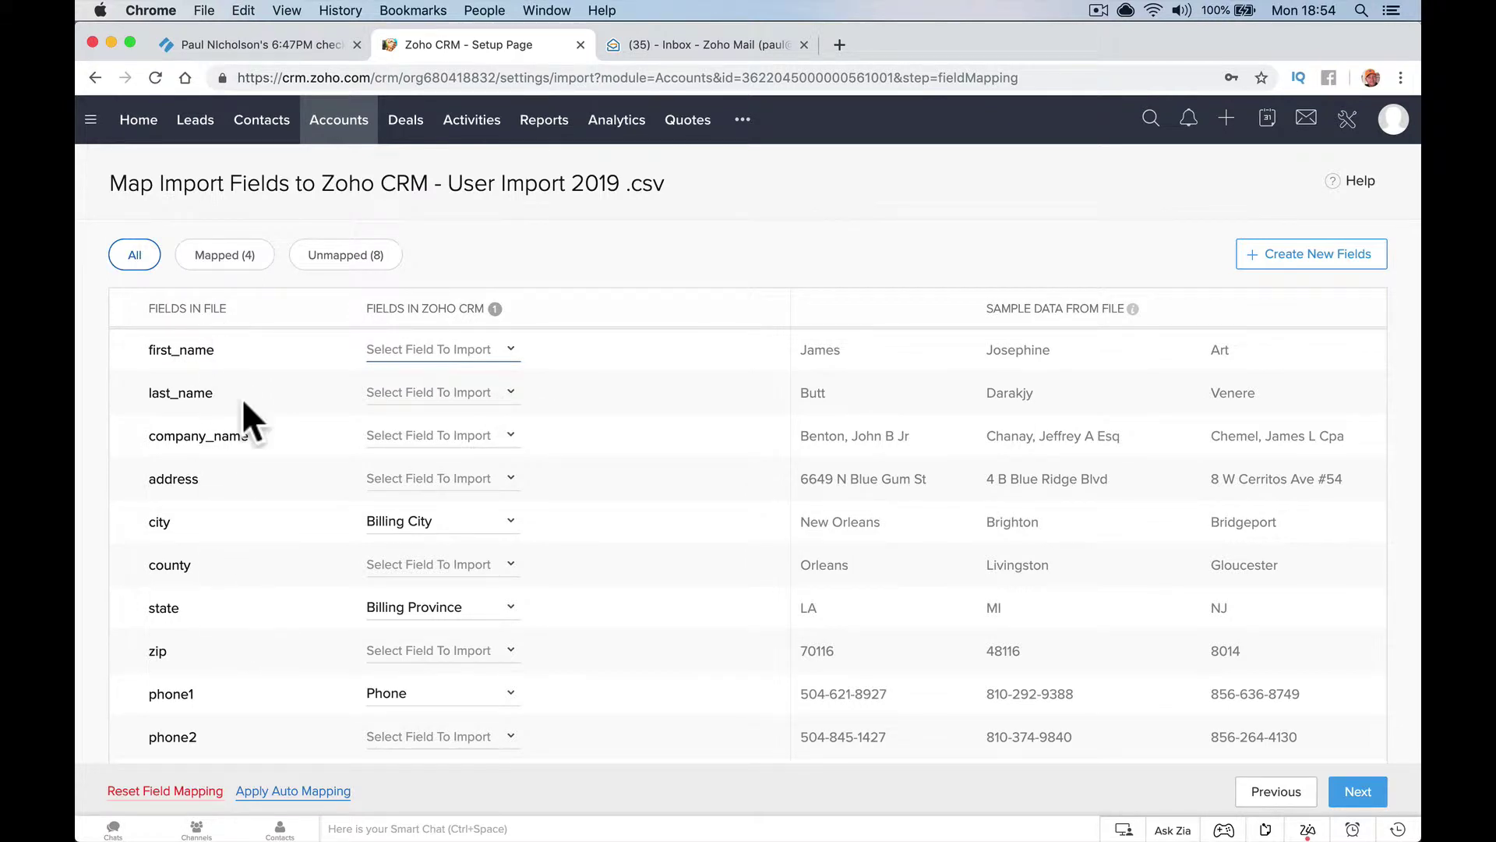
left_click(490, 431)
left_click(496, 498)
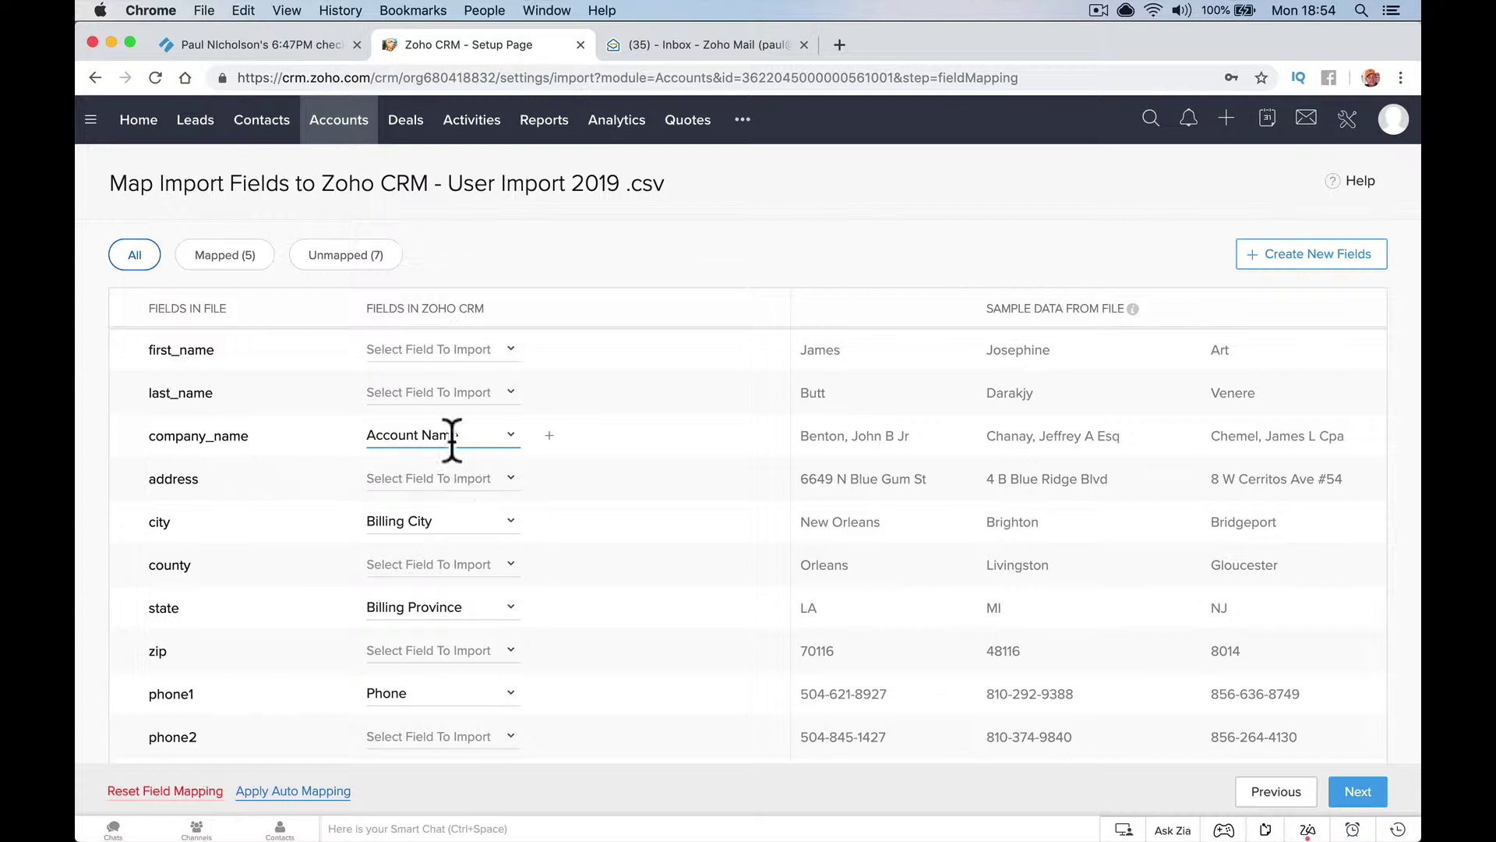
left_click(491, 434)
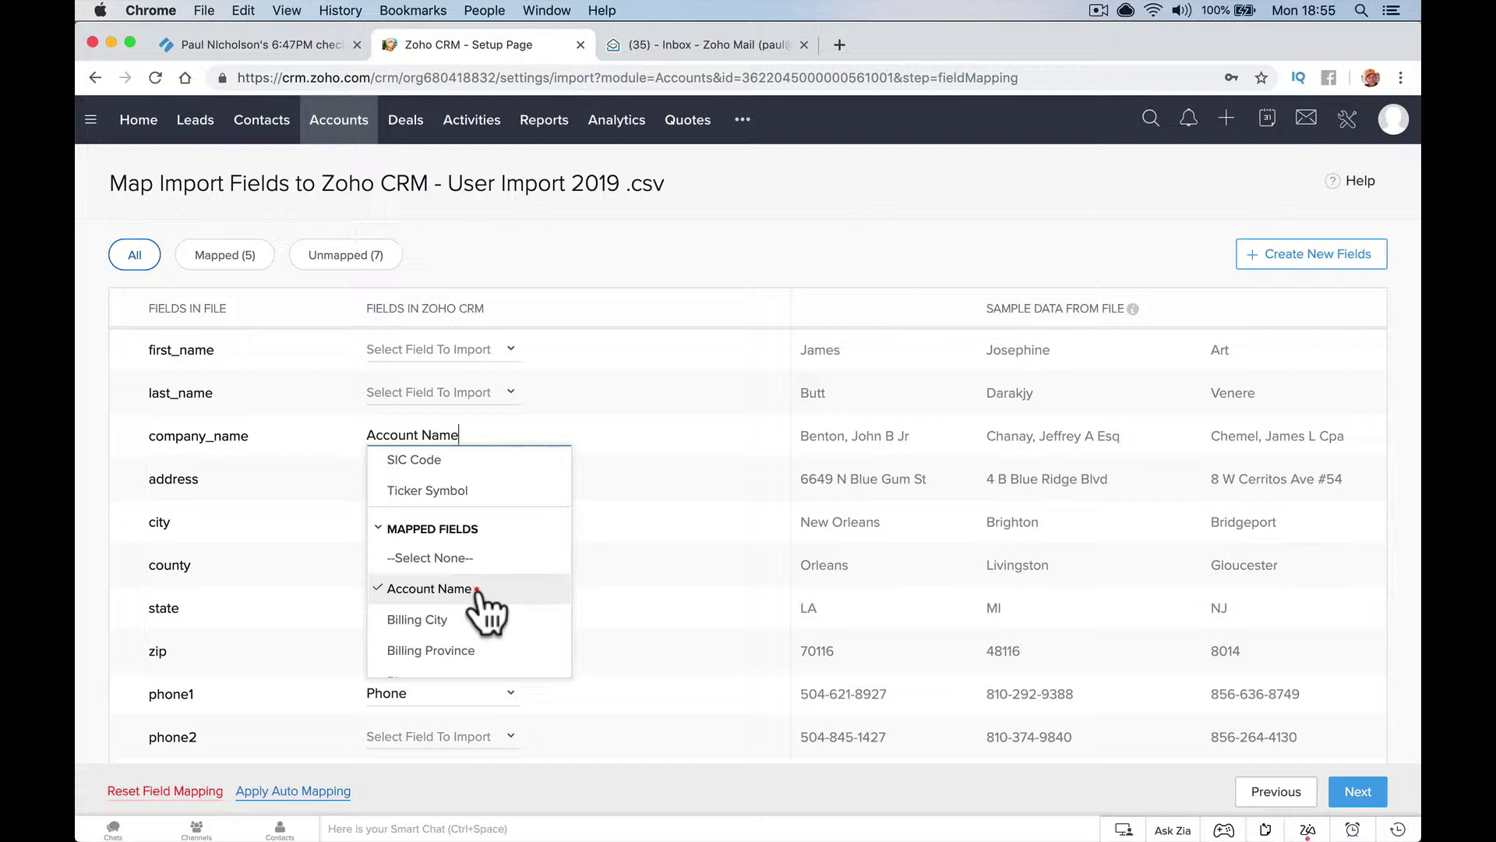
scroll(522, 653, "down", 1)
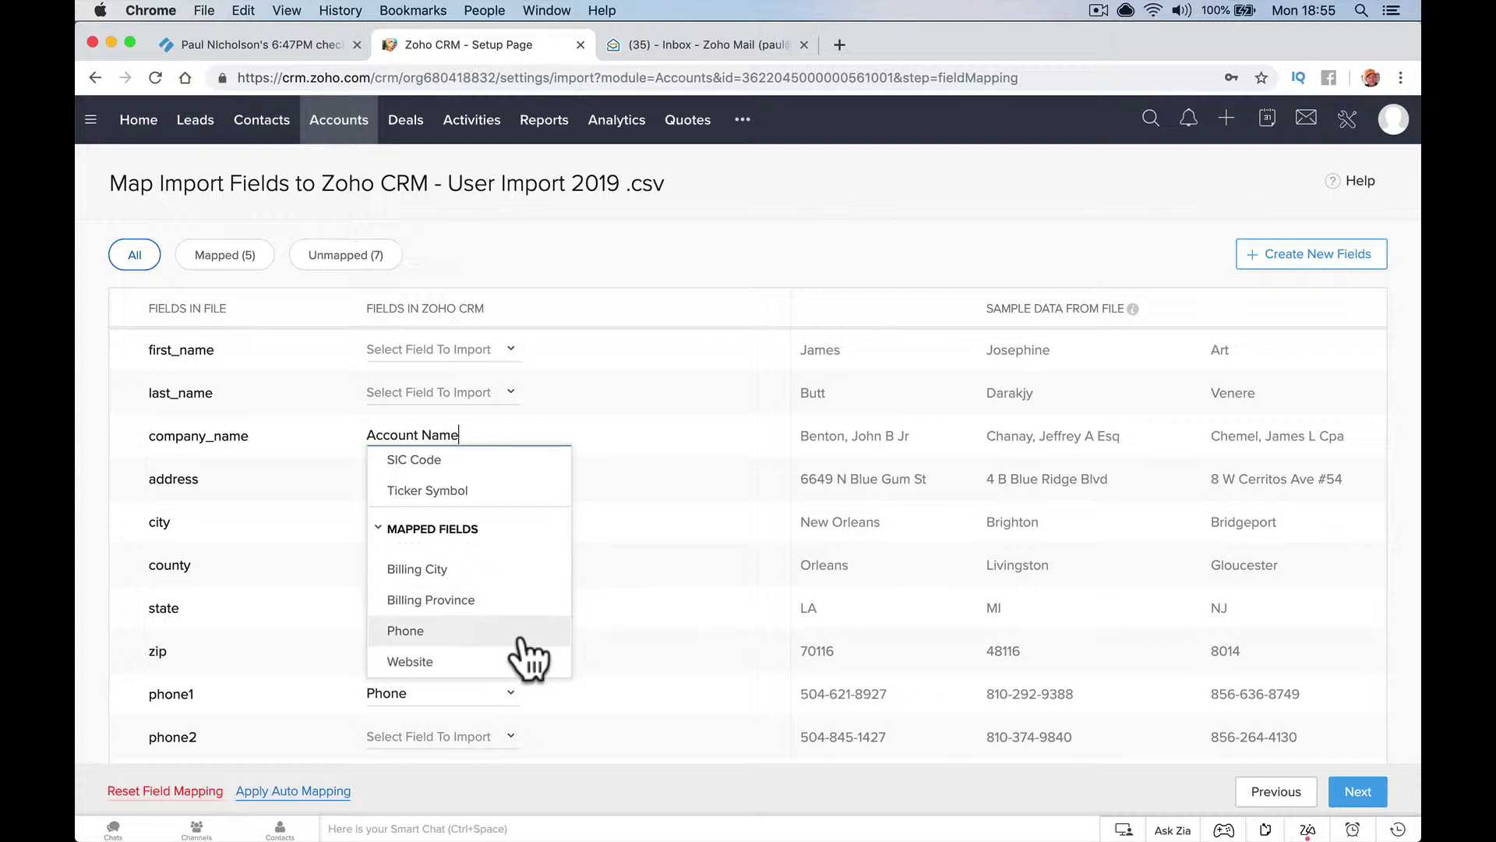
scroll(529, 657, "up", 1)
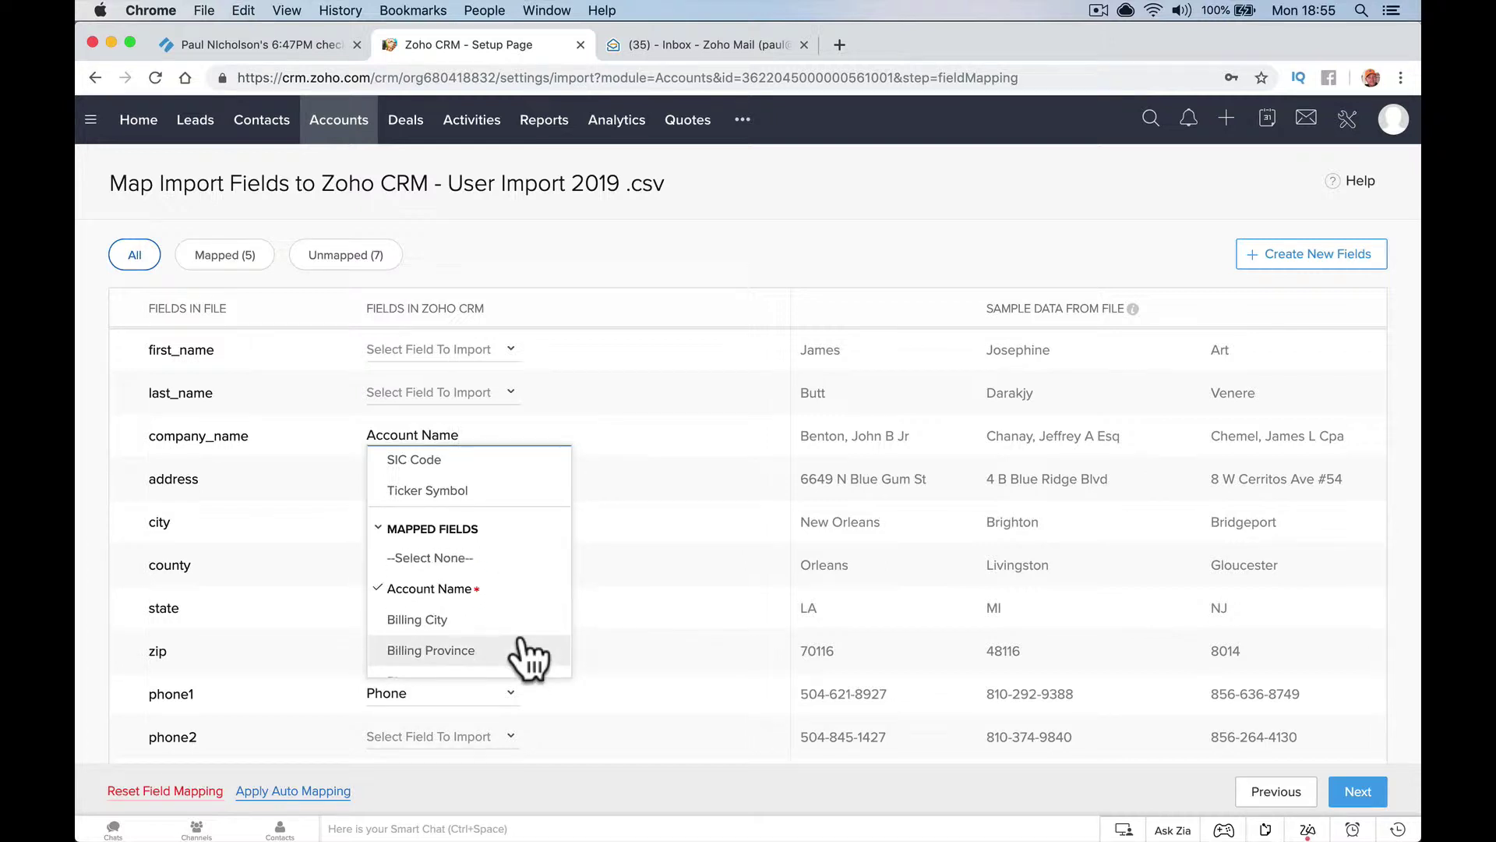
left_click(658, 556)
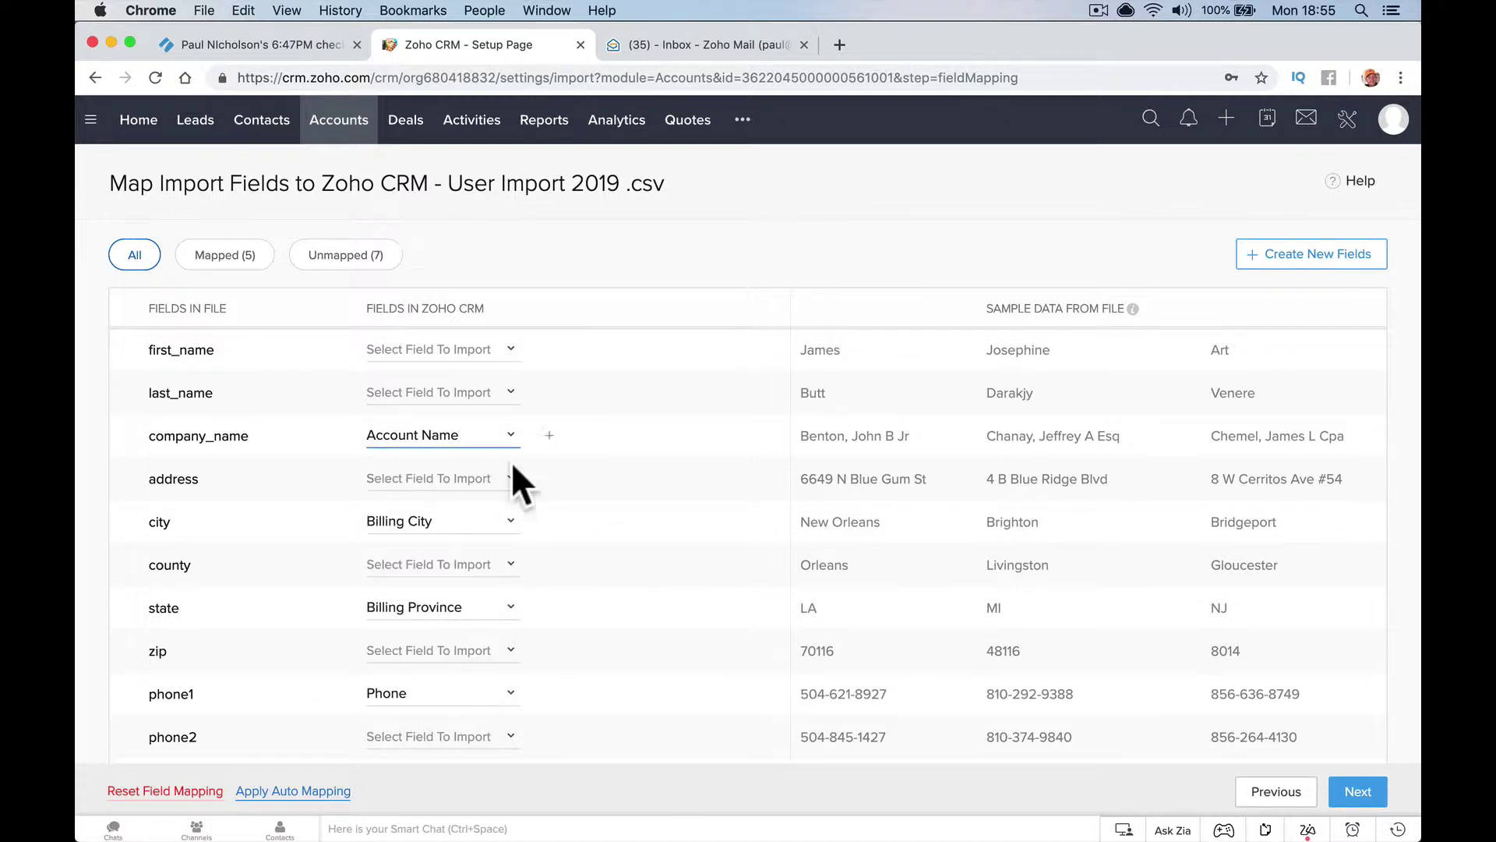
Map the address column to Billing Street
scroll(569, 527, "down", 2)
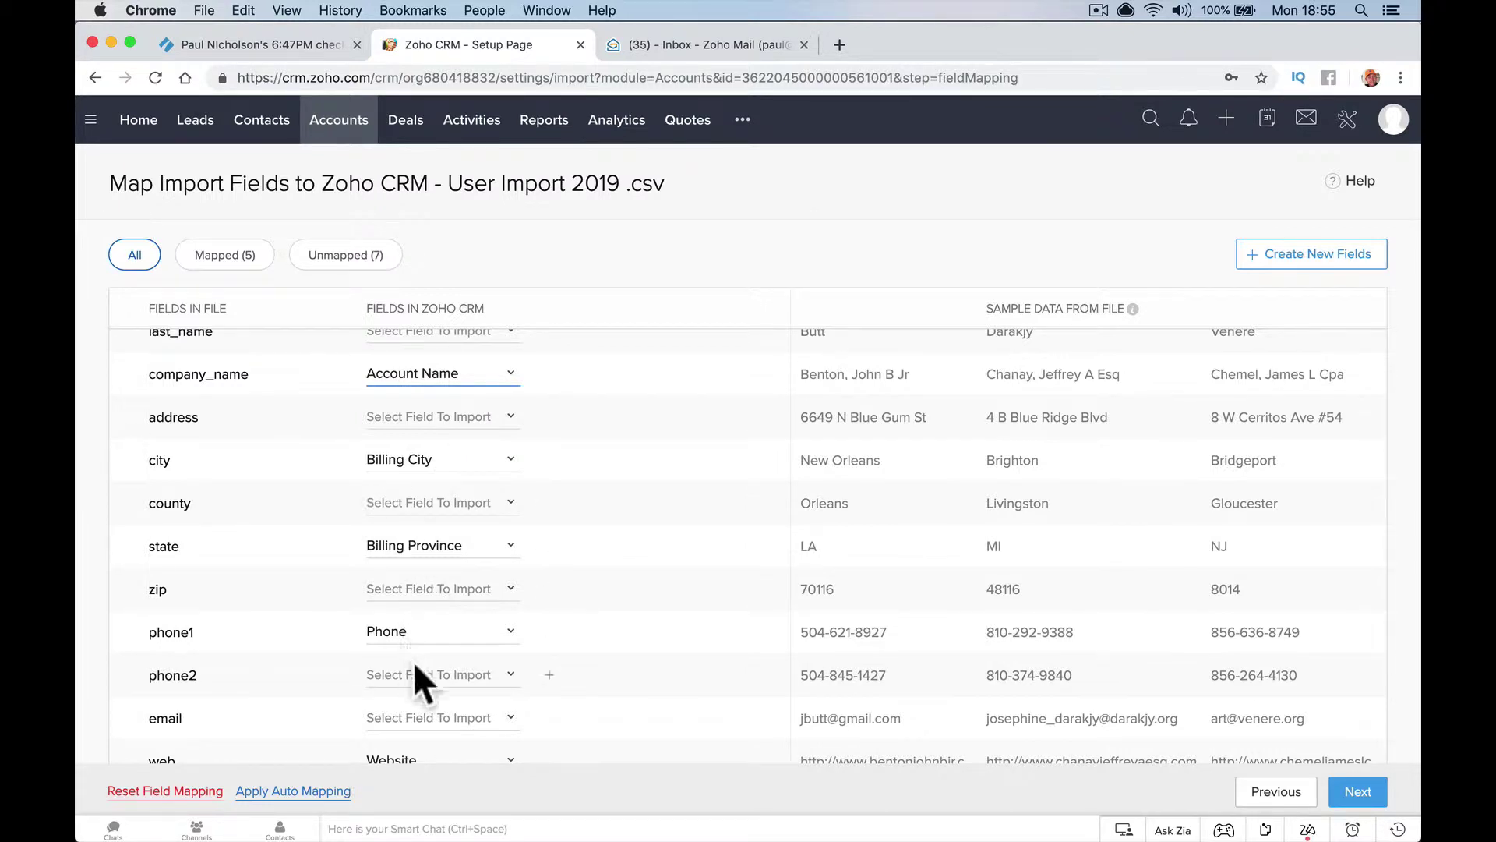
scroll(415, 663, "down", 1)
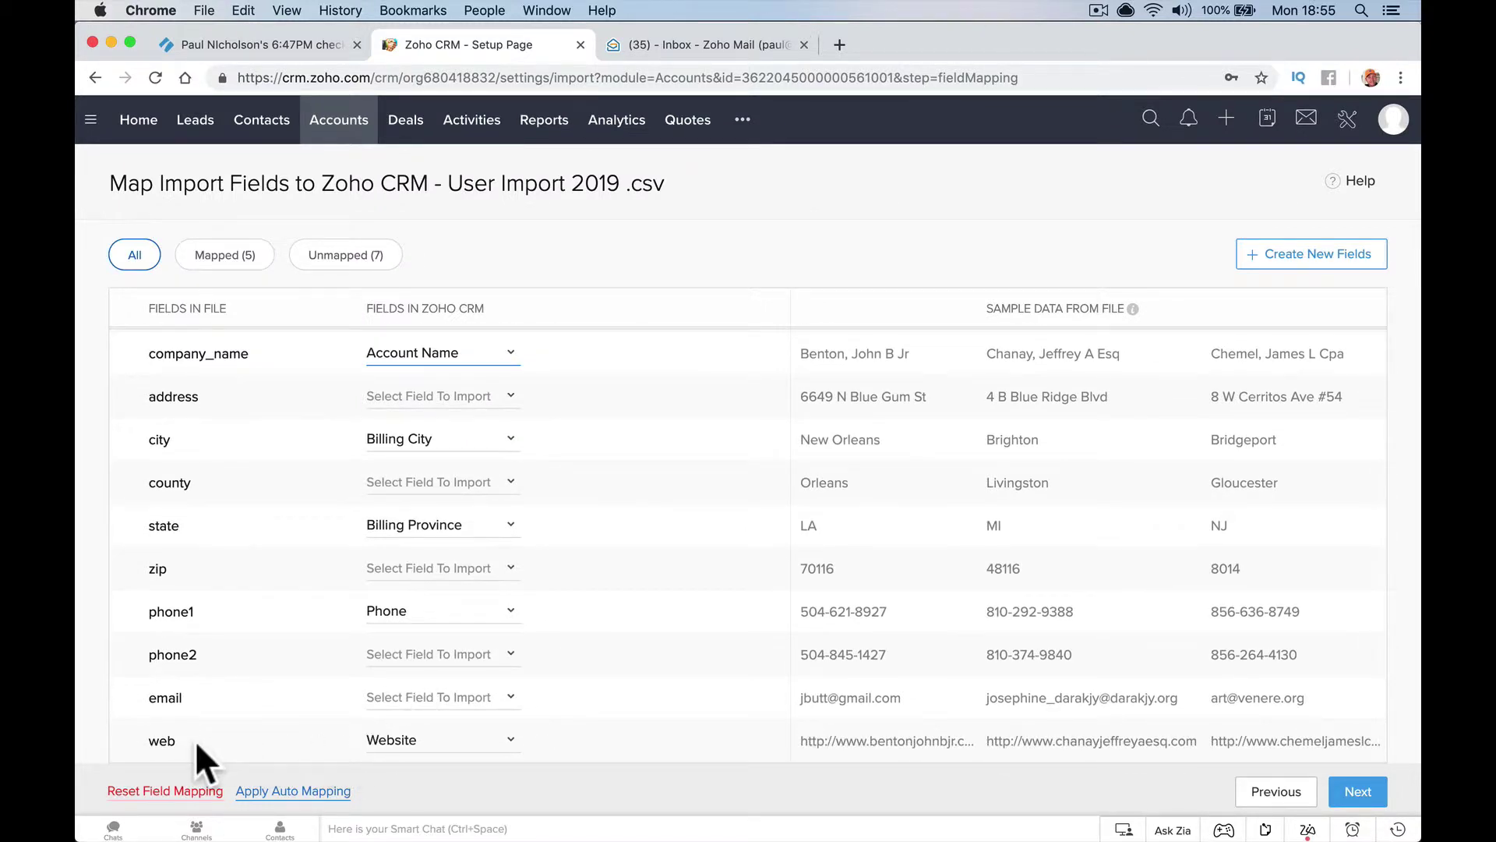
scroll(514, 602, "up", 2)
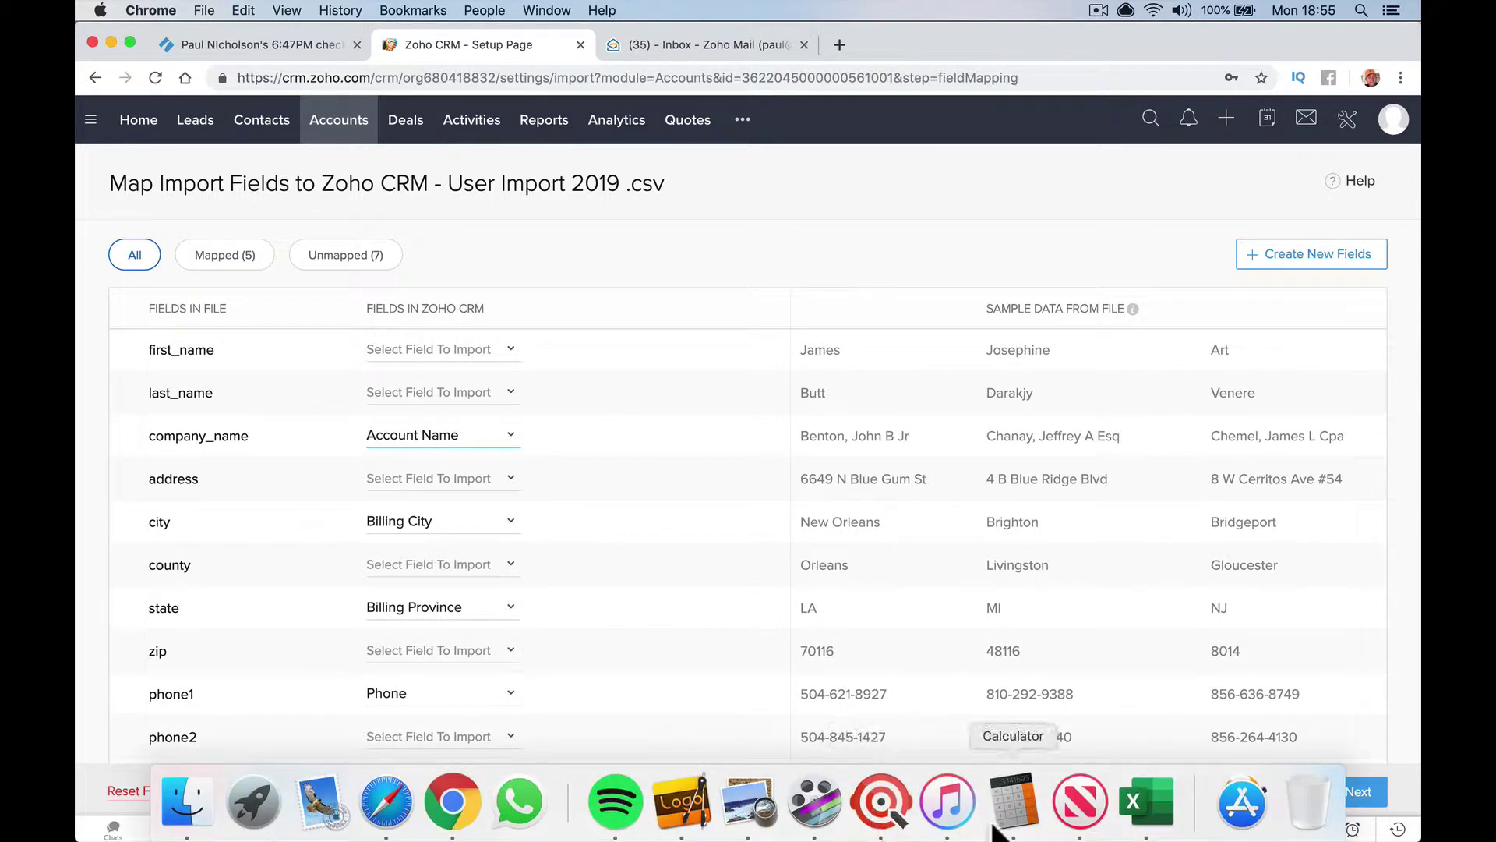
left_click(491, 478)
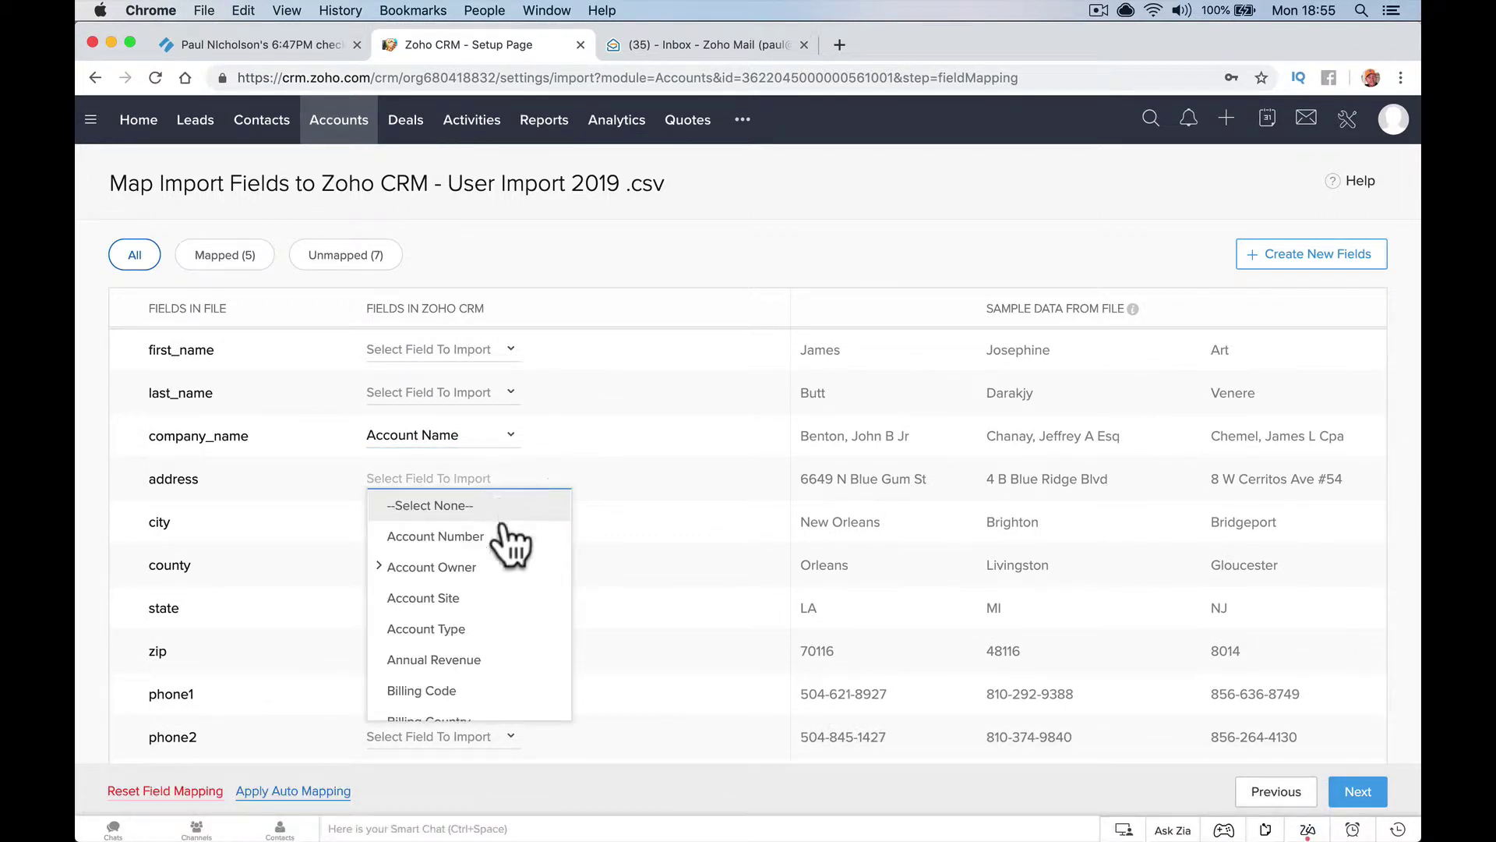
scroll(524, 596, "down", 5)
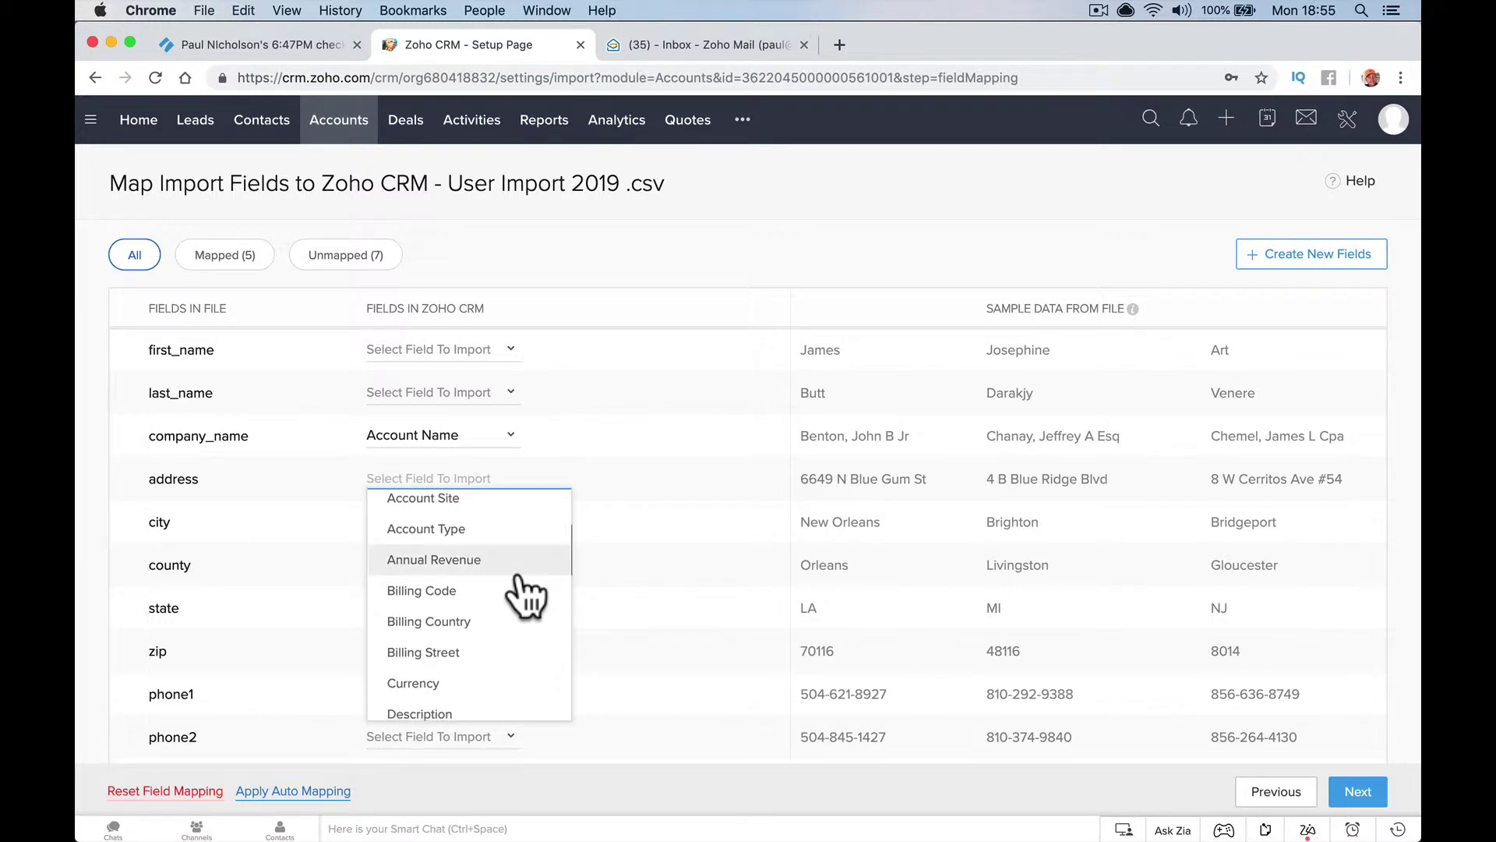
left_click(517, 580)
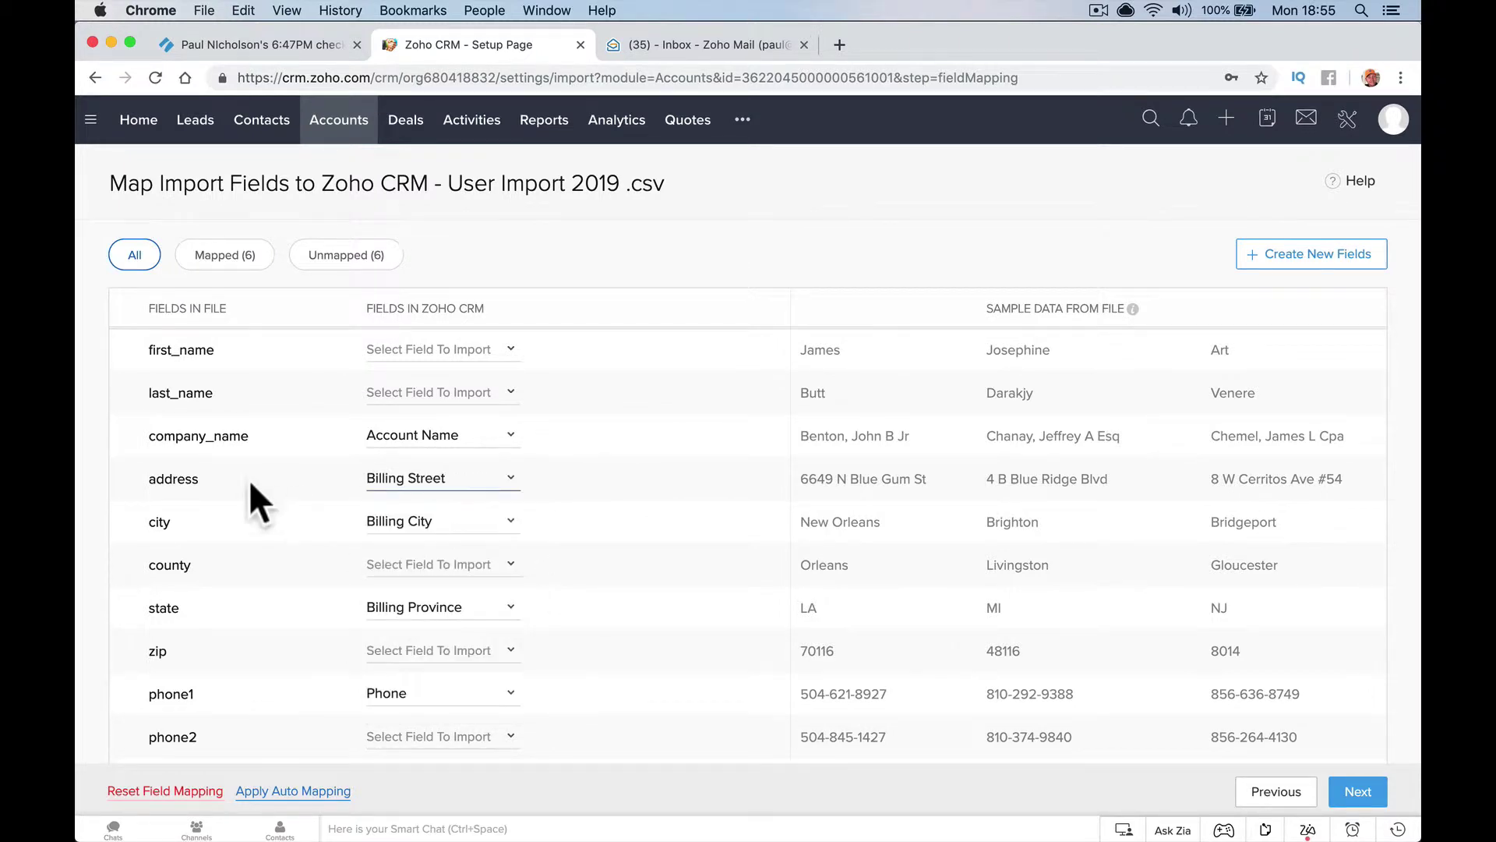
Browse the county column's field choices without mapping it, checking Account Owner's sub-fields
left_click(477, 562)
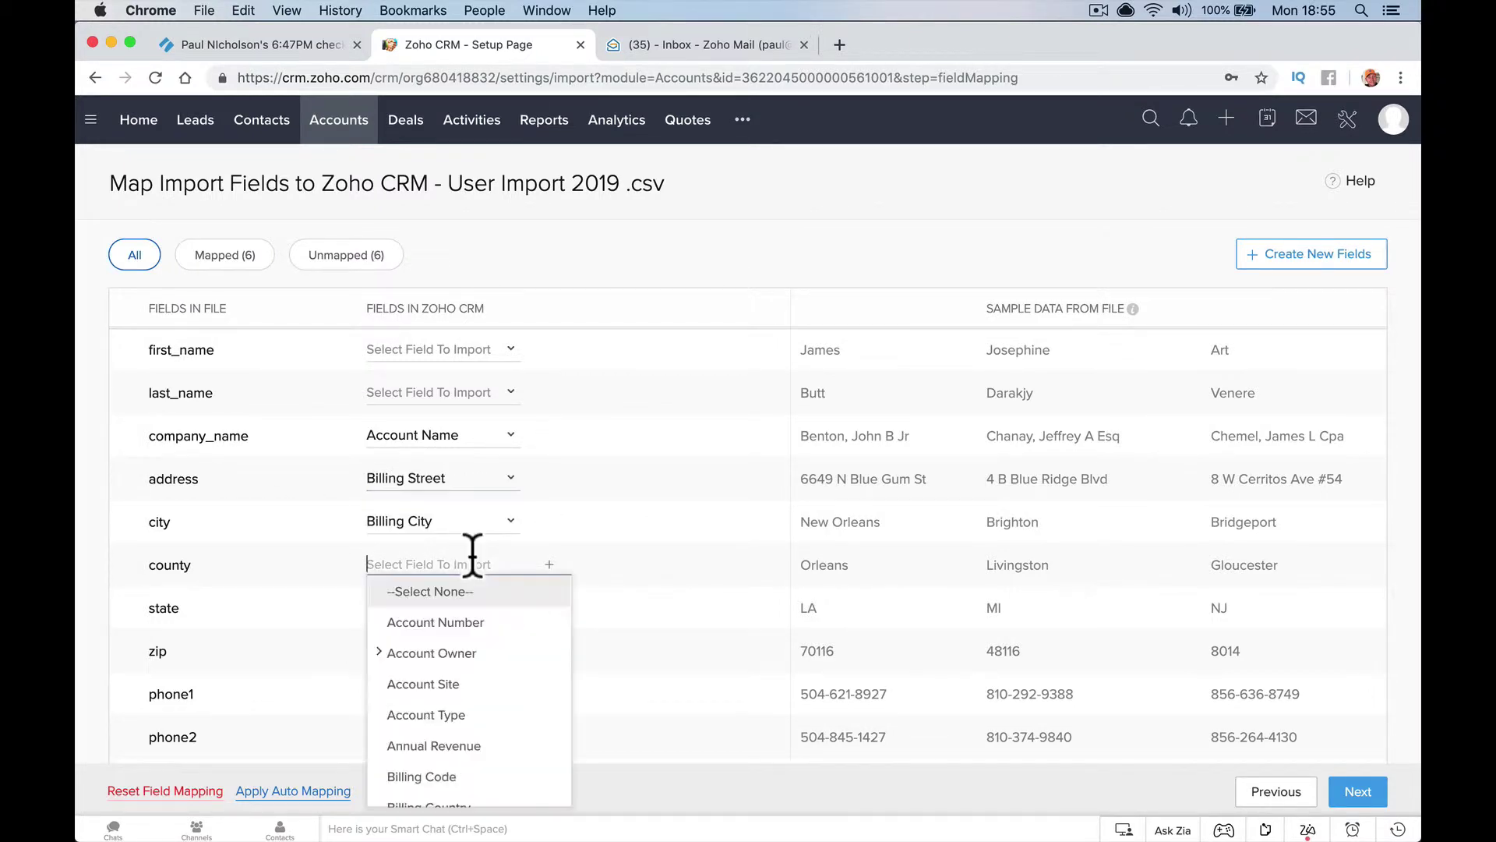
scroll(490, 663, "down", 2)
scroll(489, 662, "down", 4)
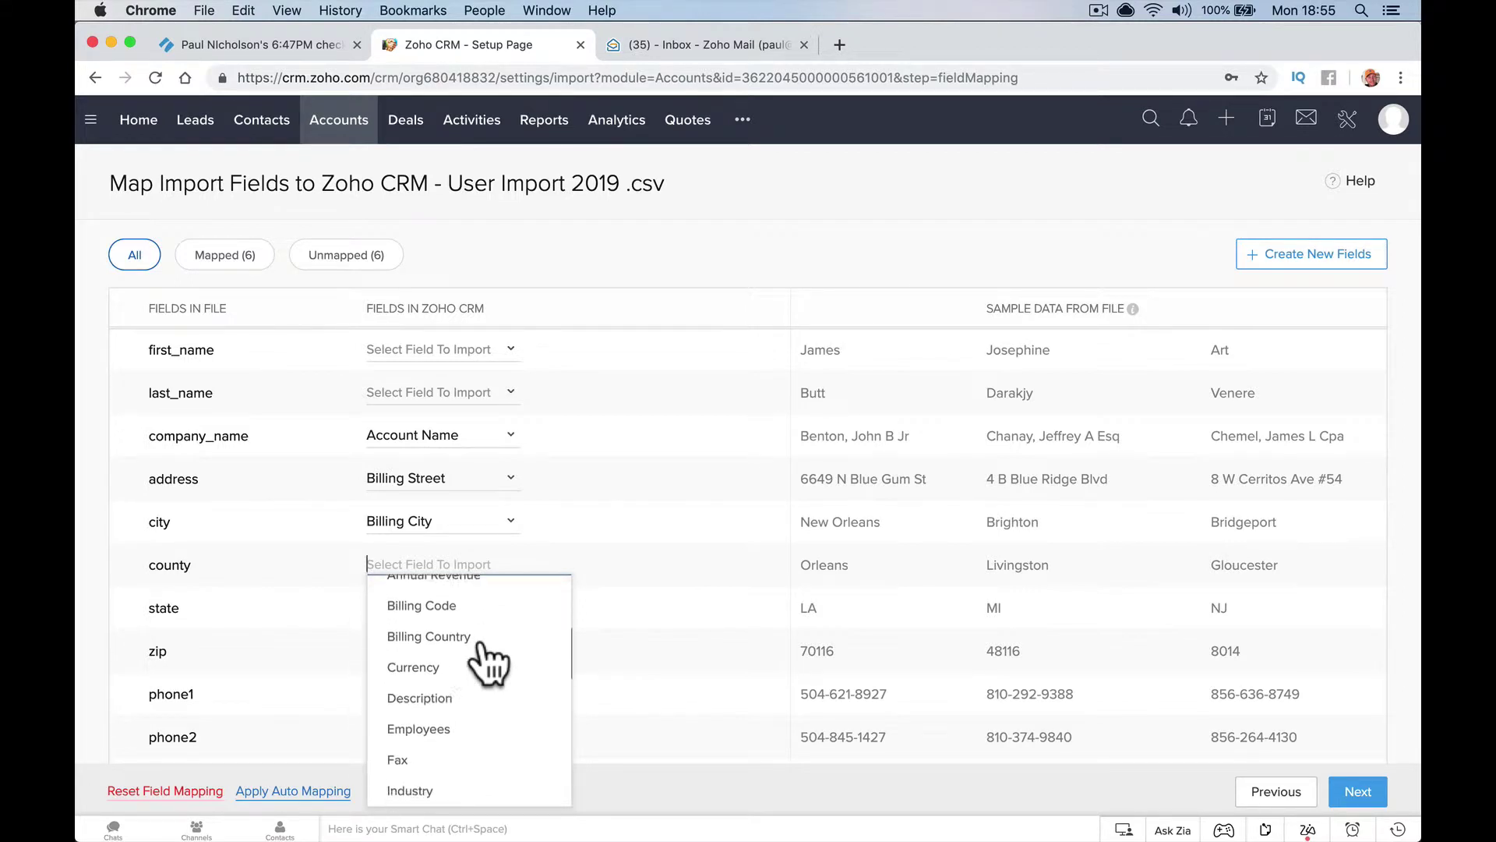
scroll(487, 658, "up", 2)
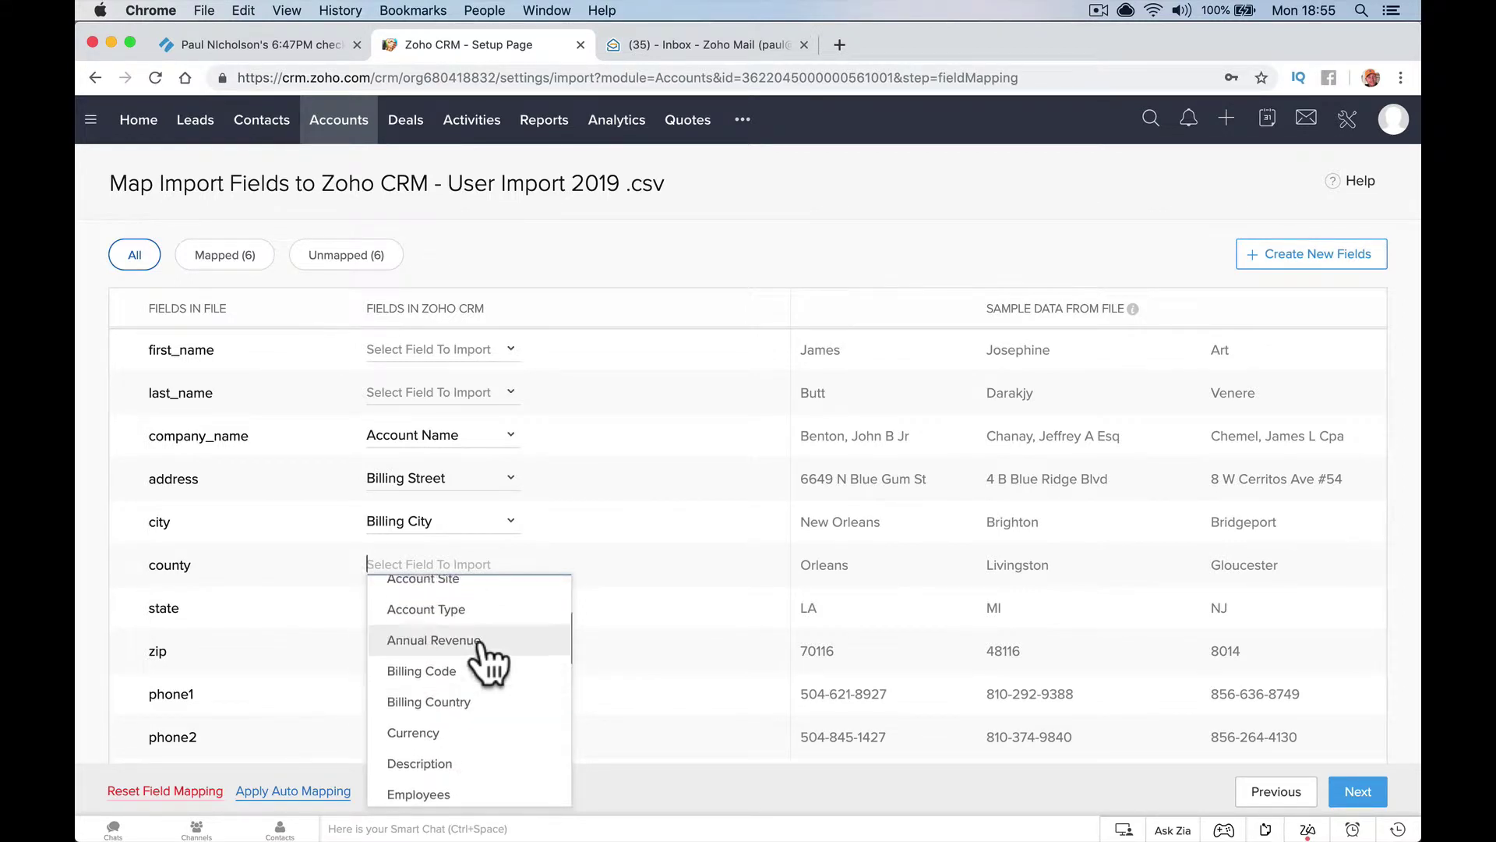
scroll(487, 659, "down", 3)
scroll(487, 663, "down", 8)
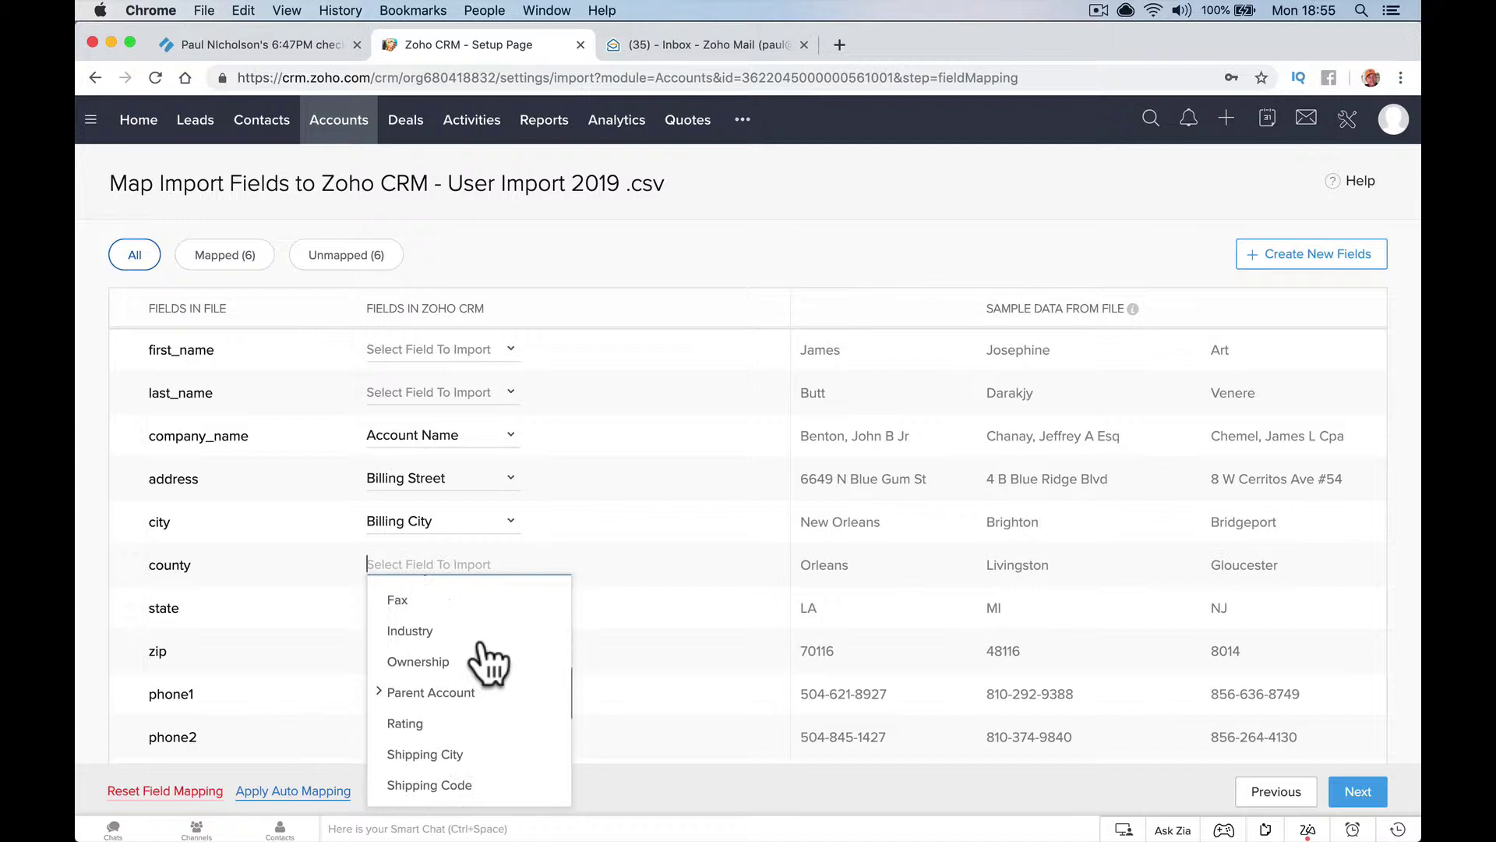
scroll(487, 658, "up", 15)
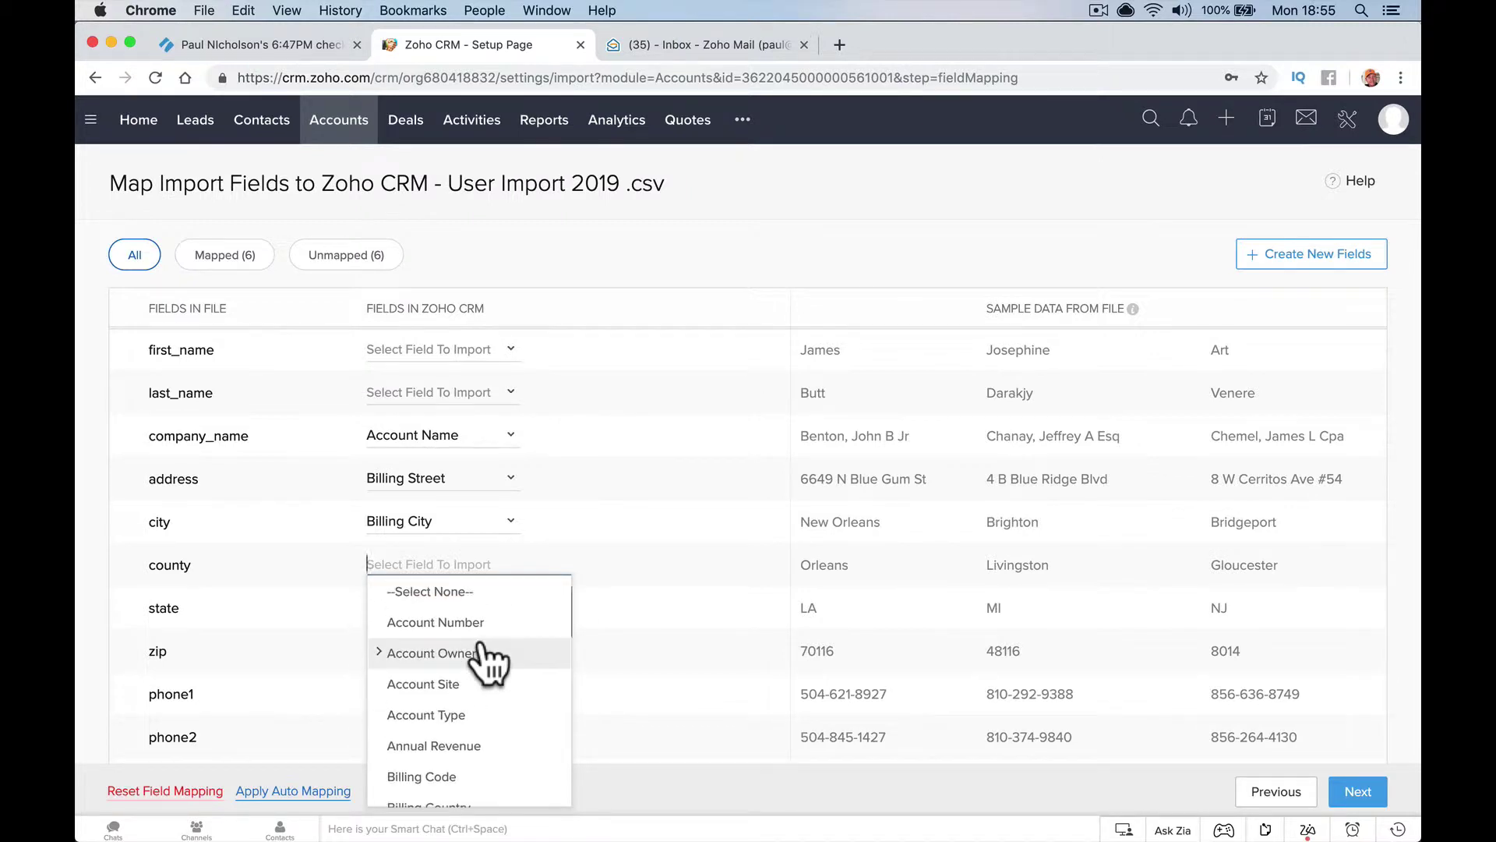
scroll(518, 703, "down", 2)
scroll(520, 705, "down", 2)
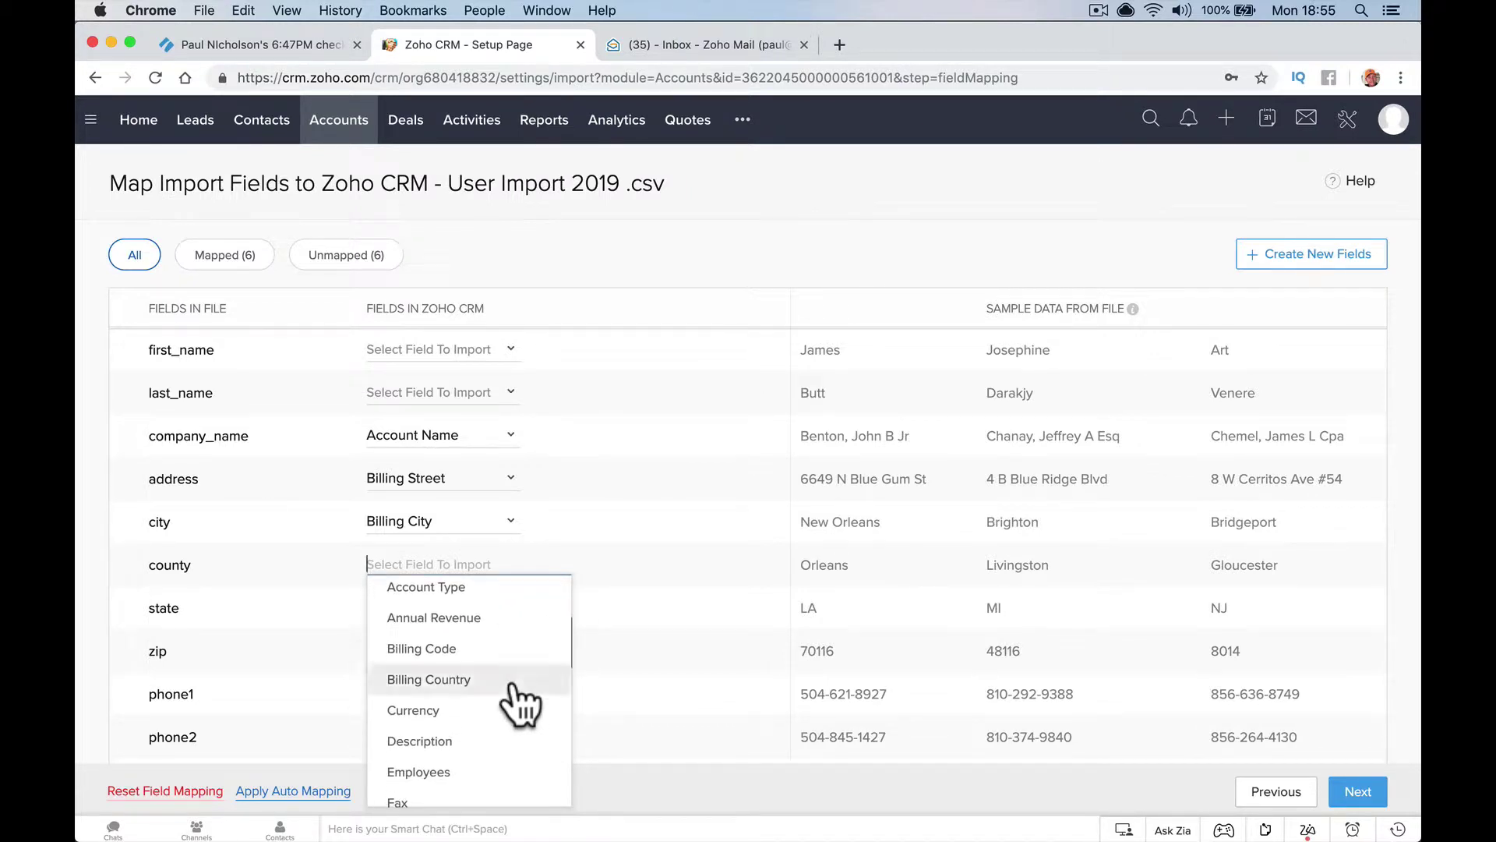
scroll(520, 705, "down", 1)
scroll(520, 705, "down", 1)
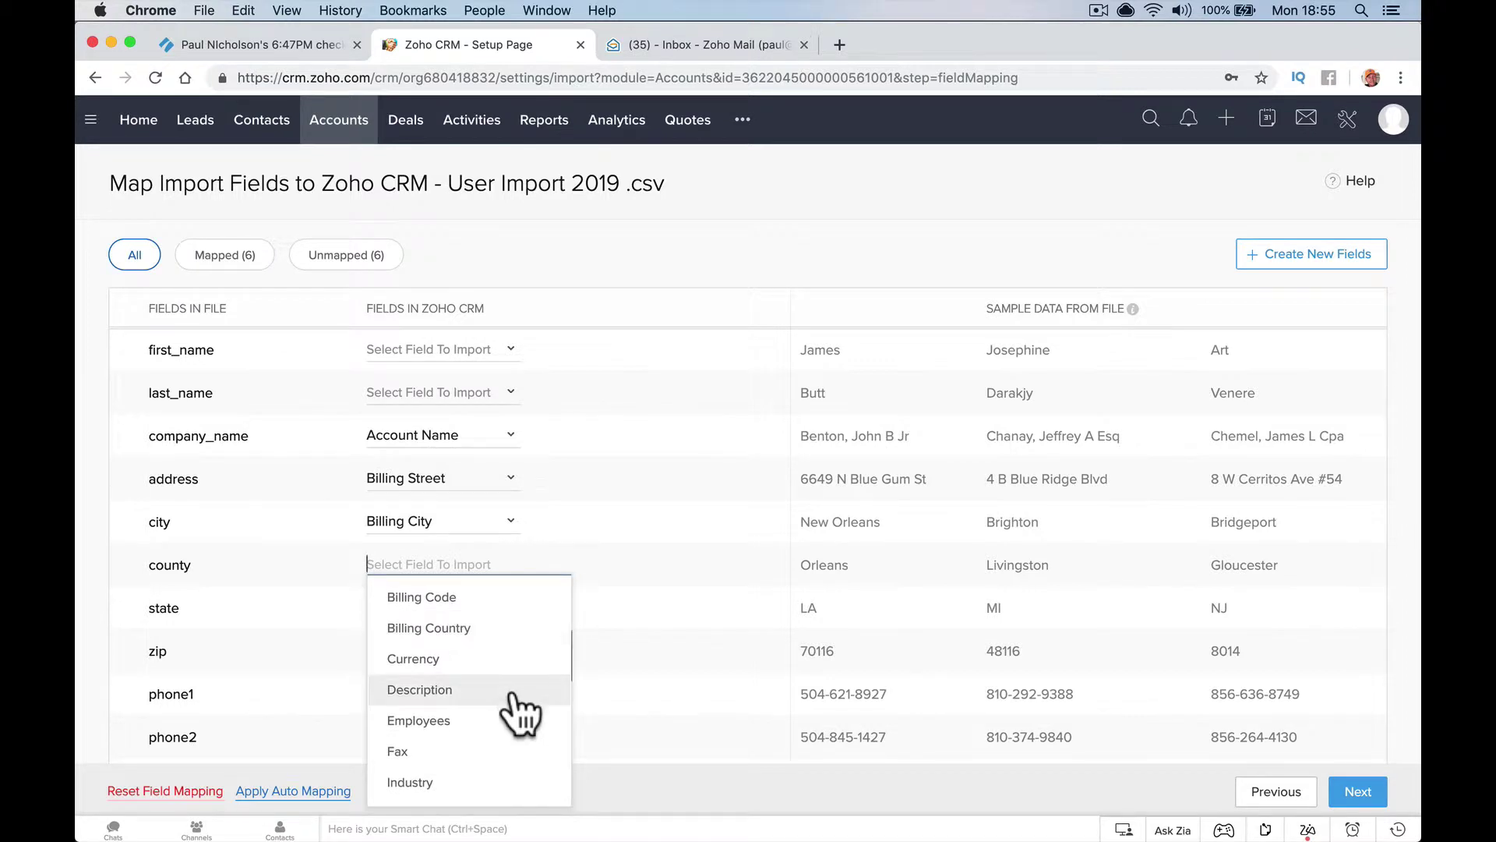
scroll(520, 707, "down", 3)
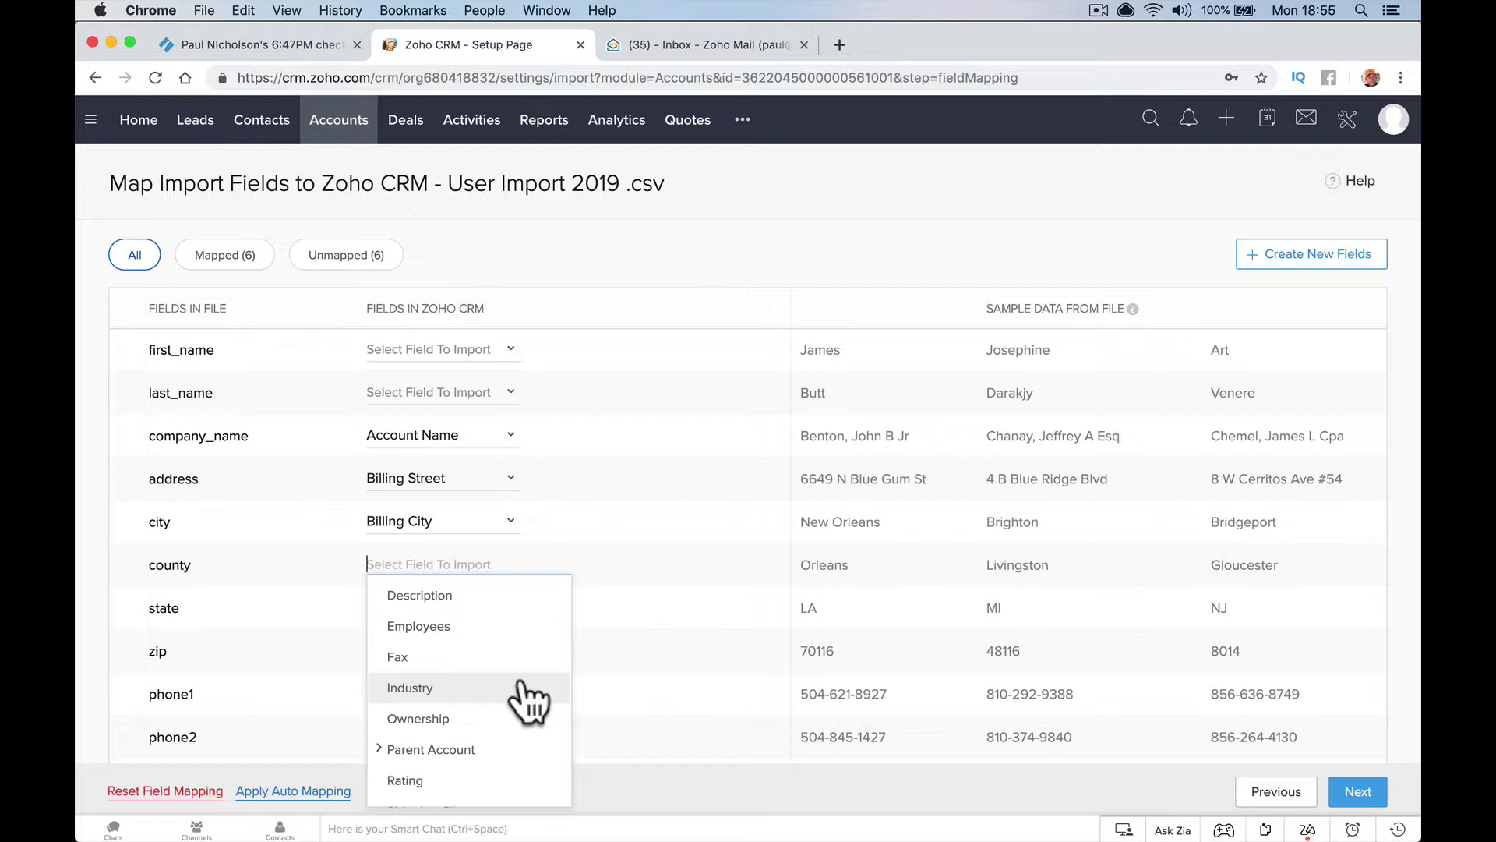
scroll(519, 685, "down", 5)
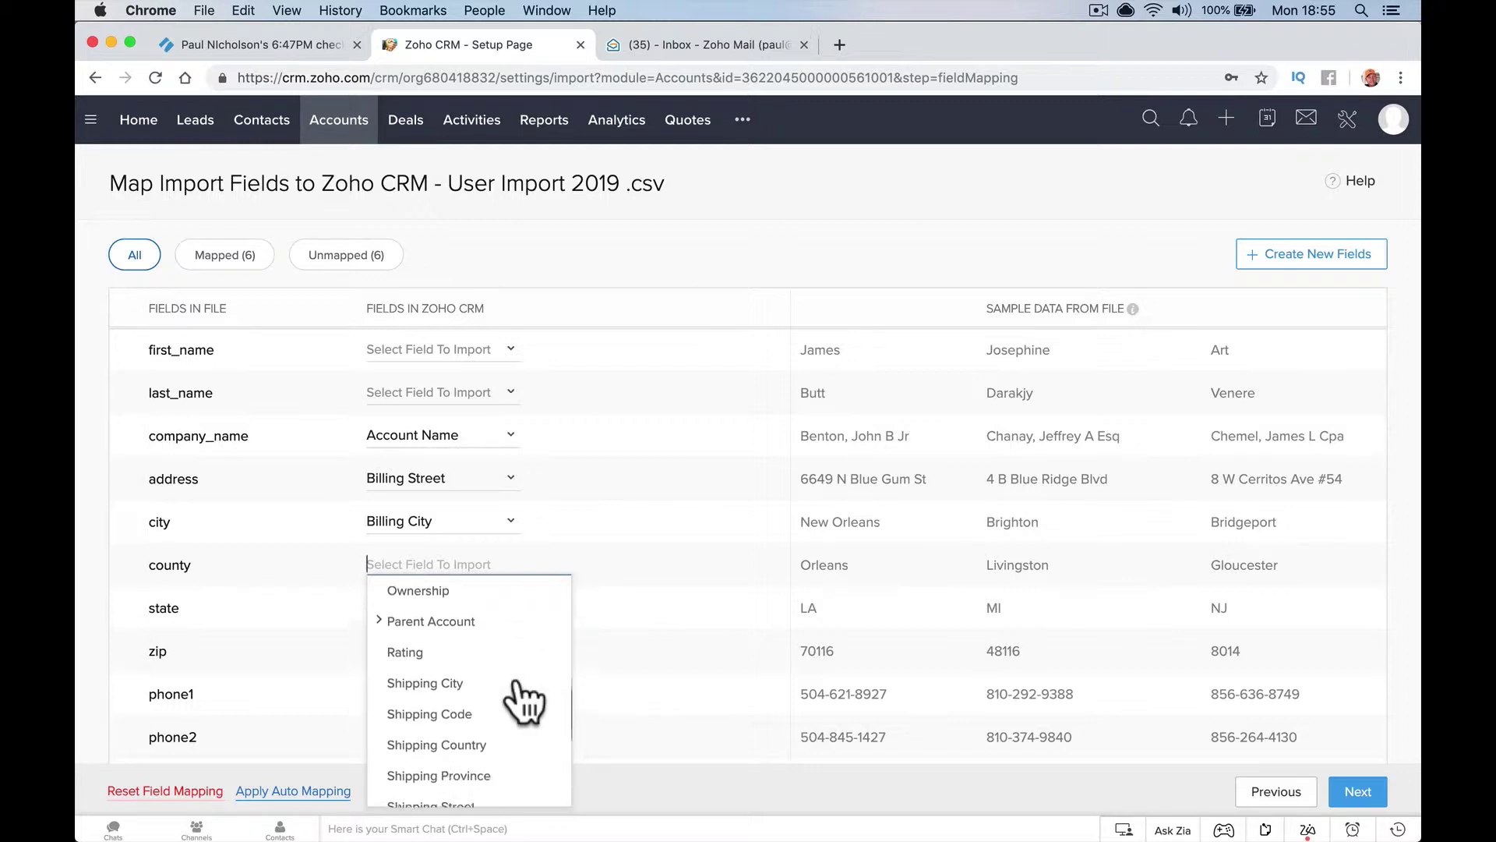
scroll(519, 701, "down", 2)
scroll(519, 702, "up", 5)
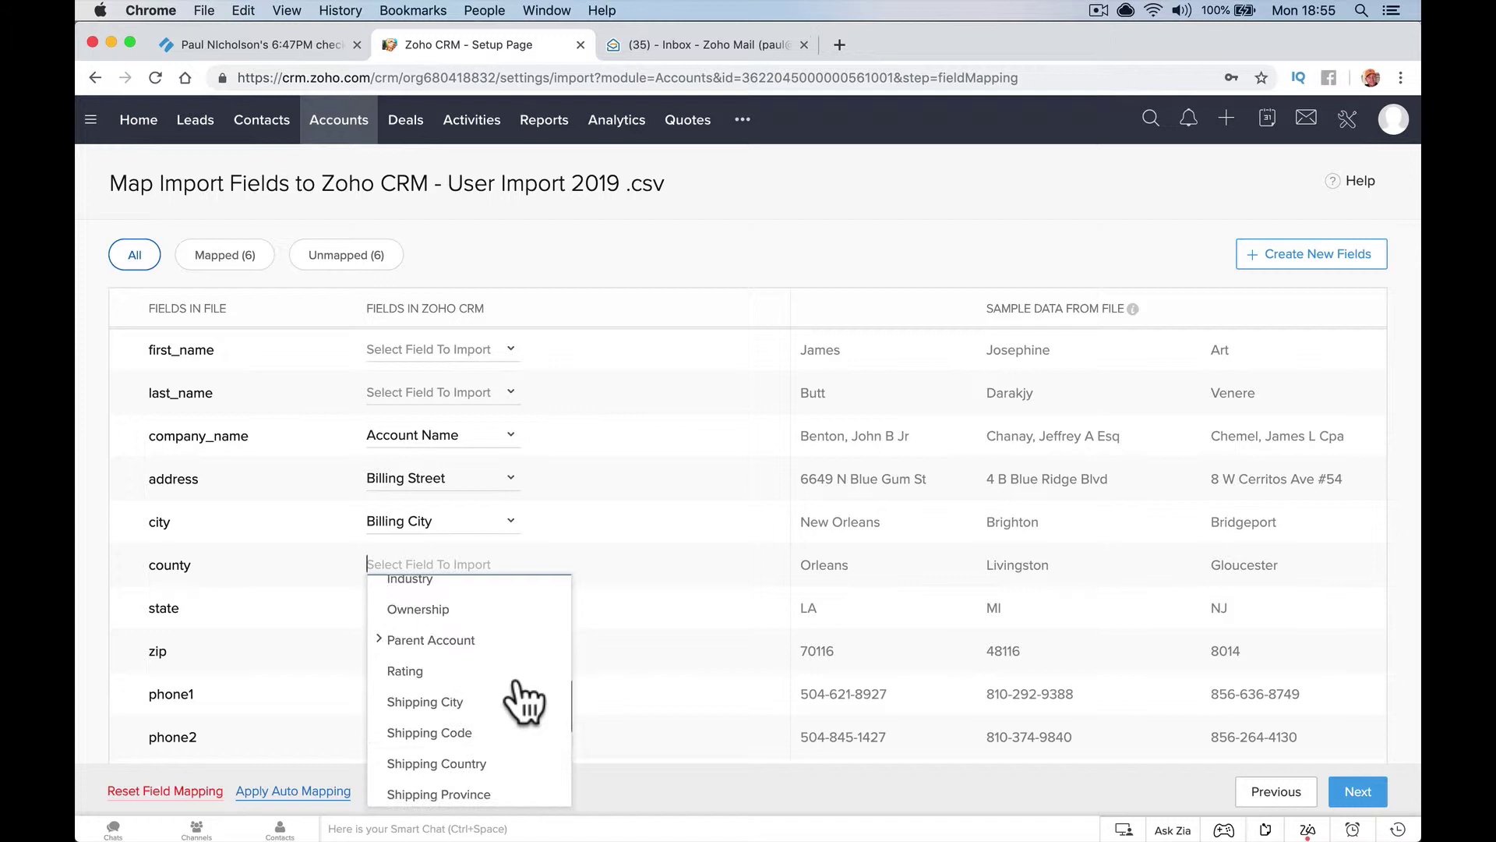
scroll(522, 702, "up", 5)
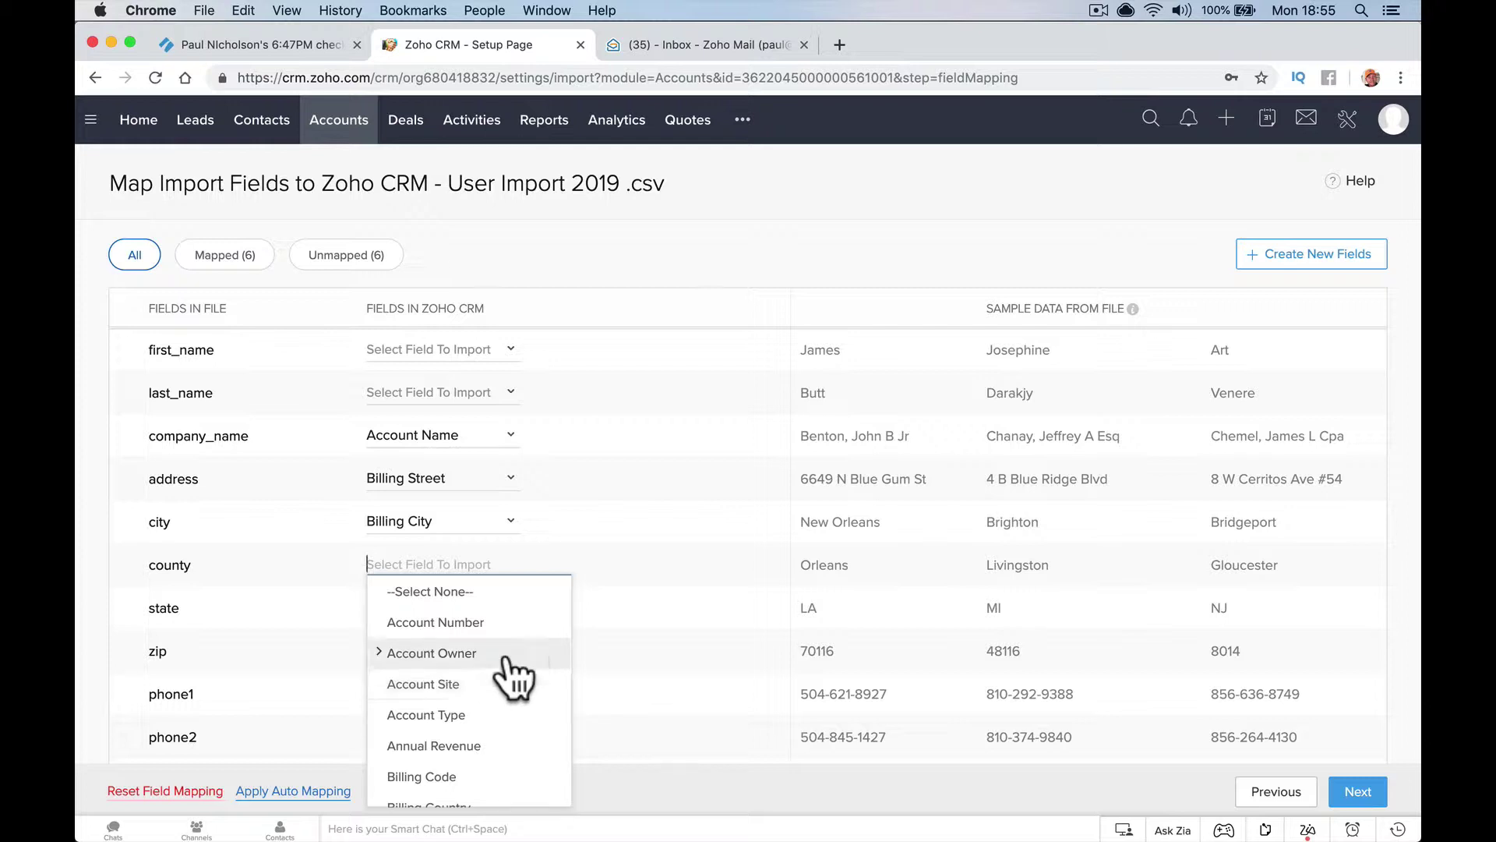
left_click(379, 655)
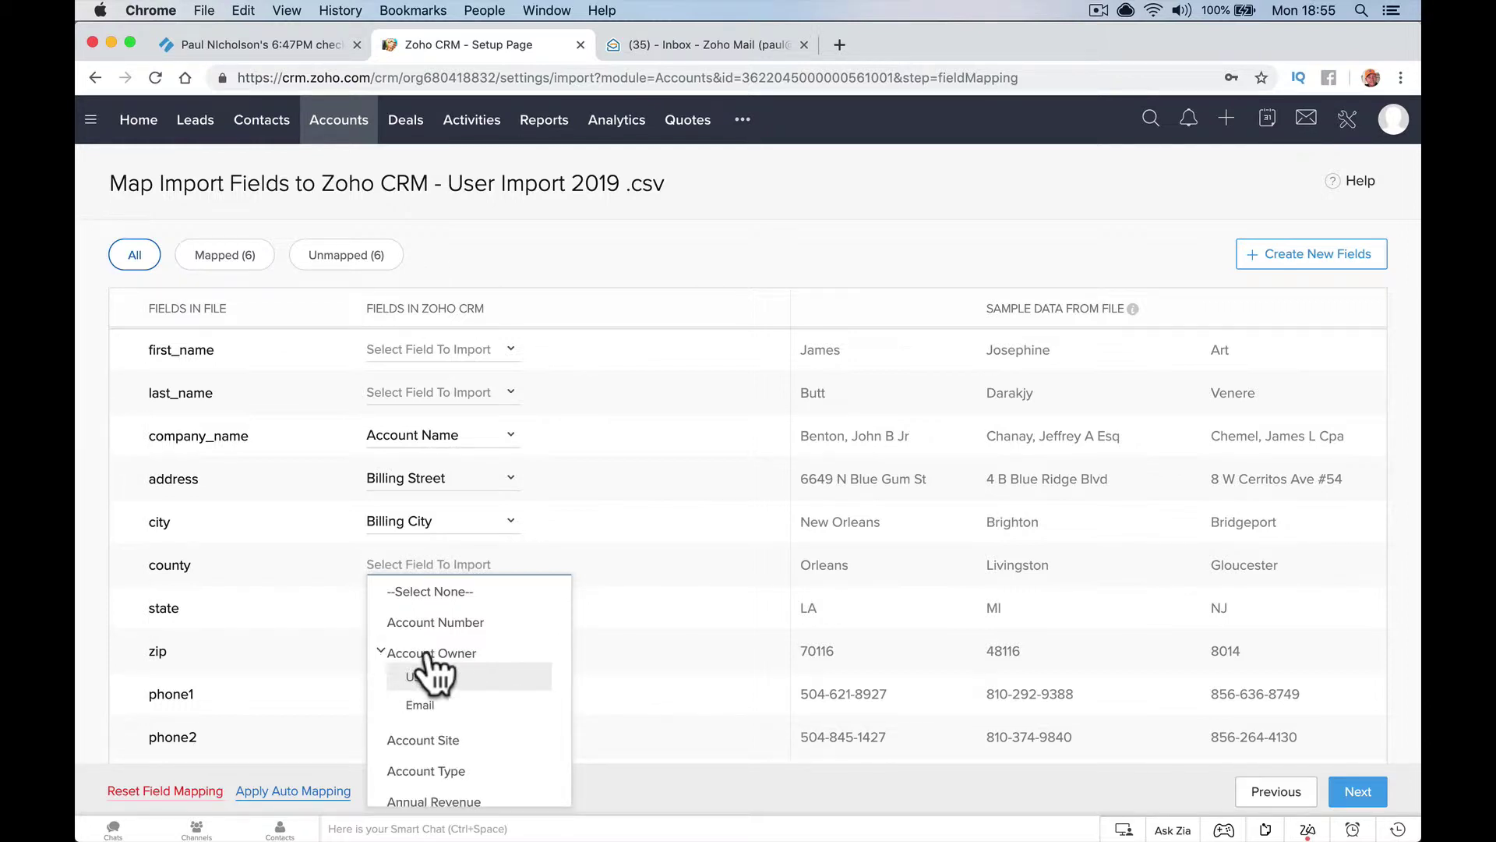
left_click(380, 653)
scroll(464, 666, "down", 1)
scroll(467, 663, "down", 1)
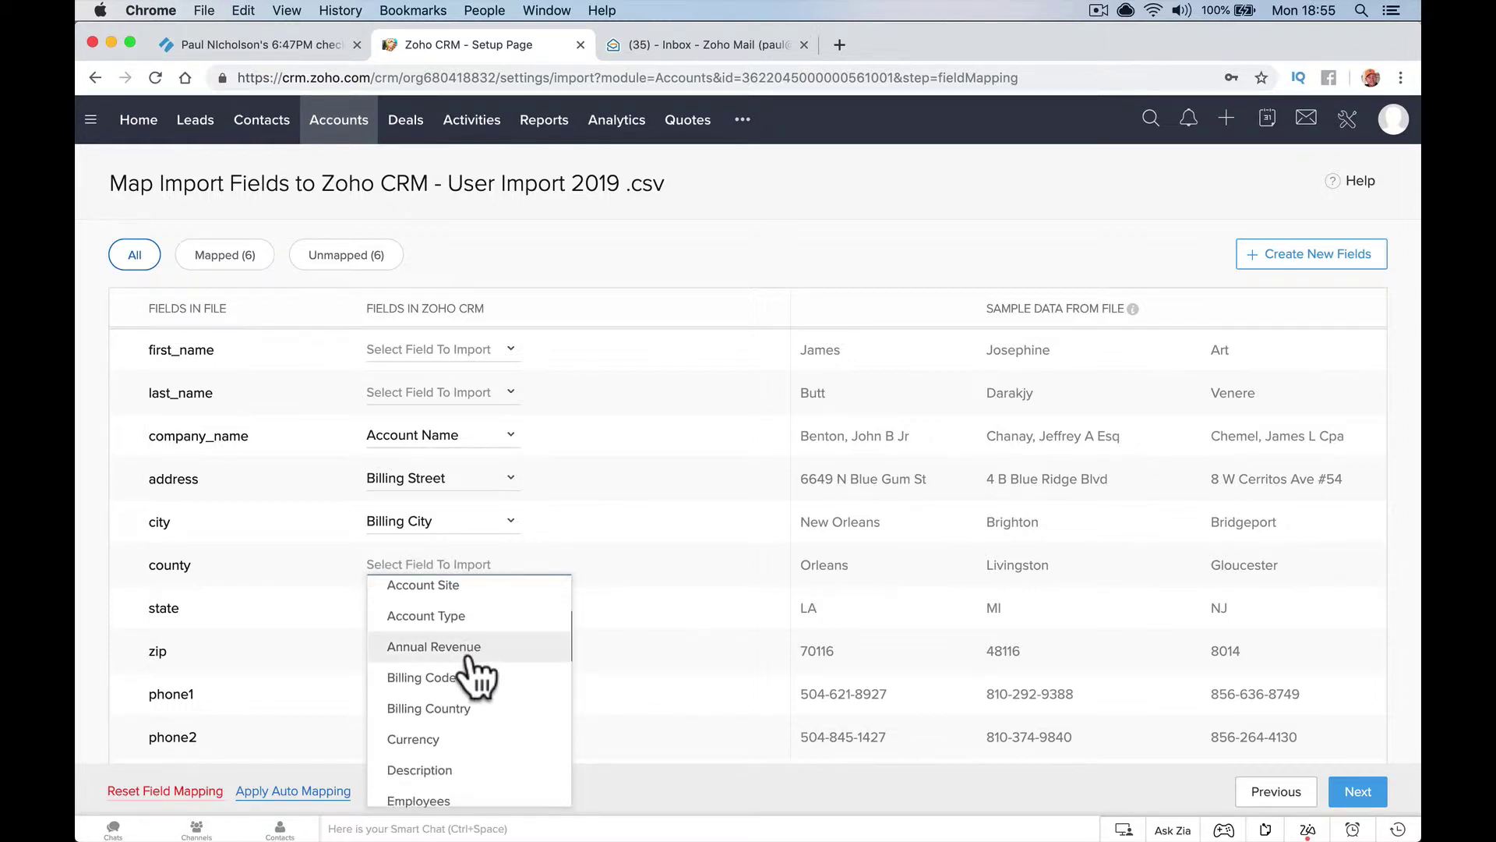
scroll(514, 725, "down", 1)
scroll(524, 744, "down", 6)
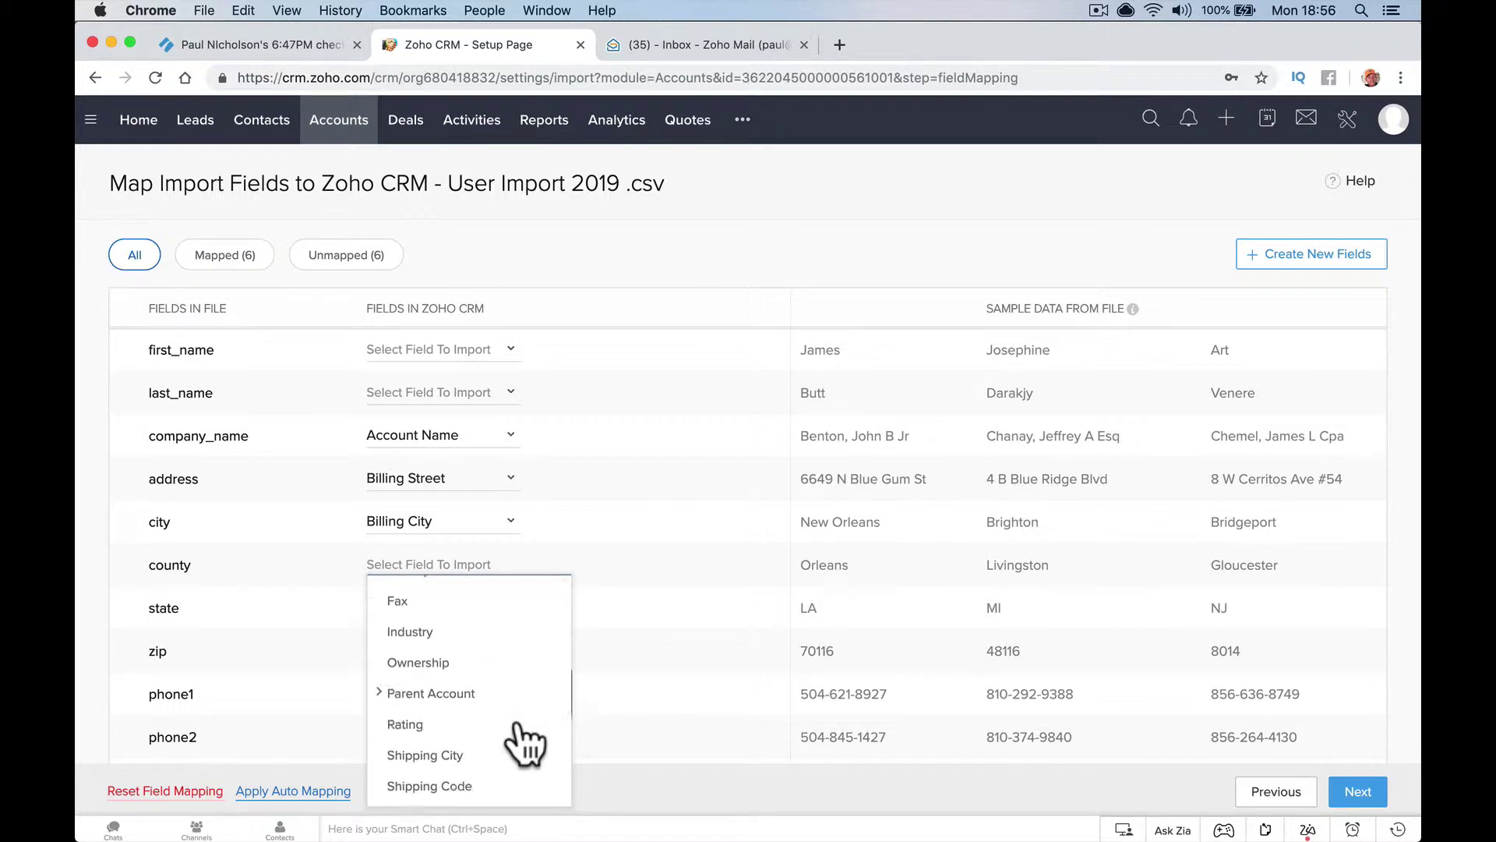
scroll(517, 724, "down", 2)
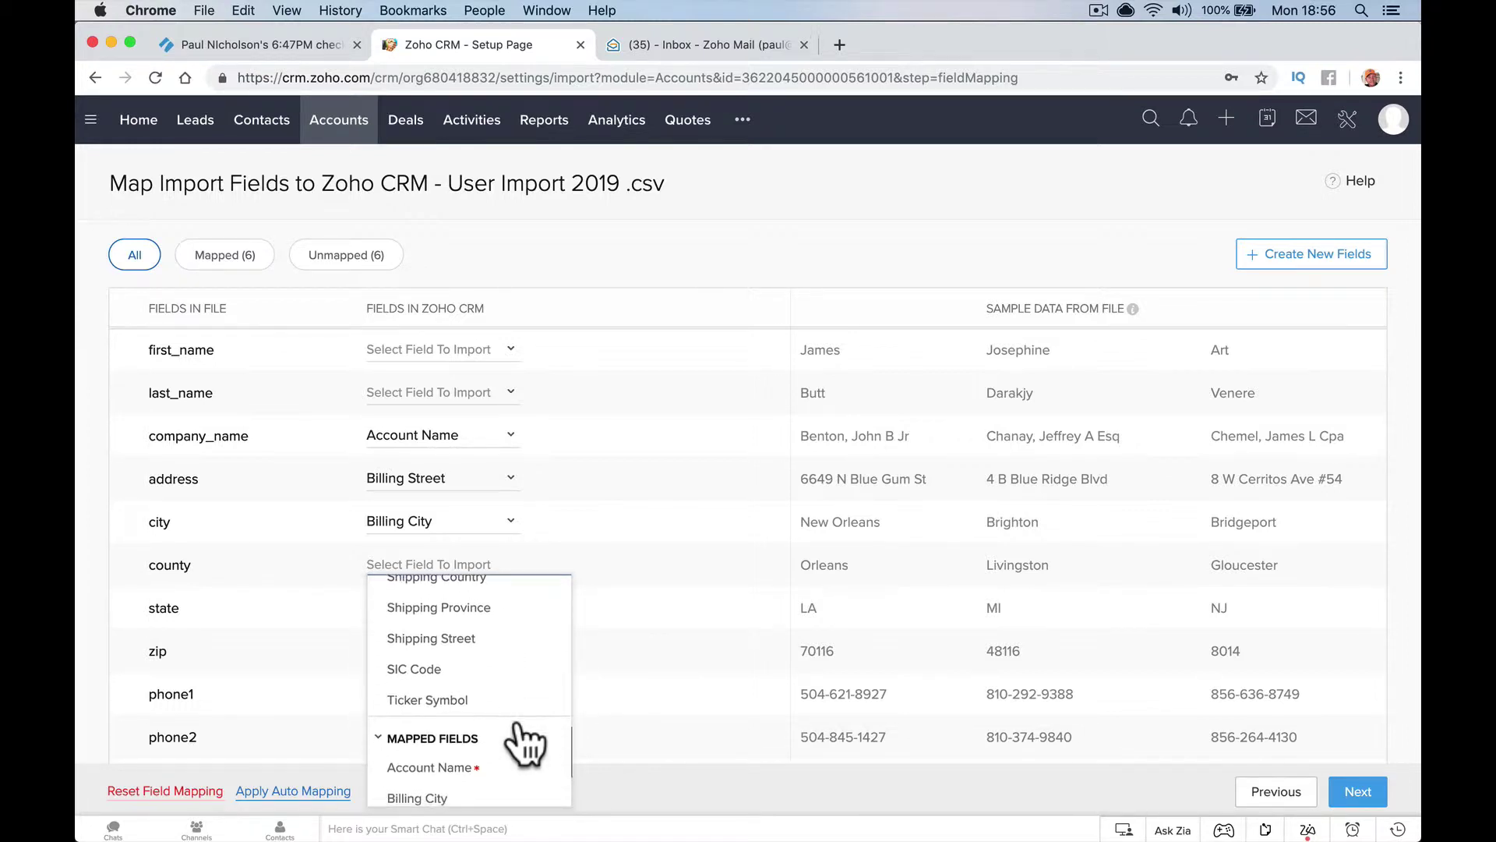
Leave county unmapped and browse the zip column's field choices without choosing
left_click(616, 674)
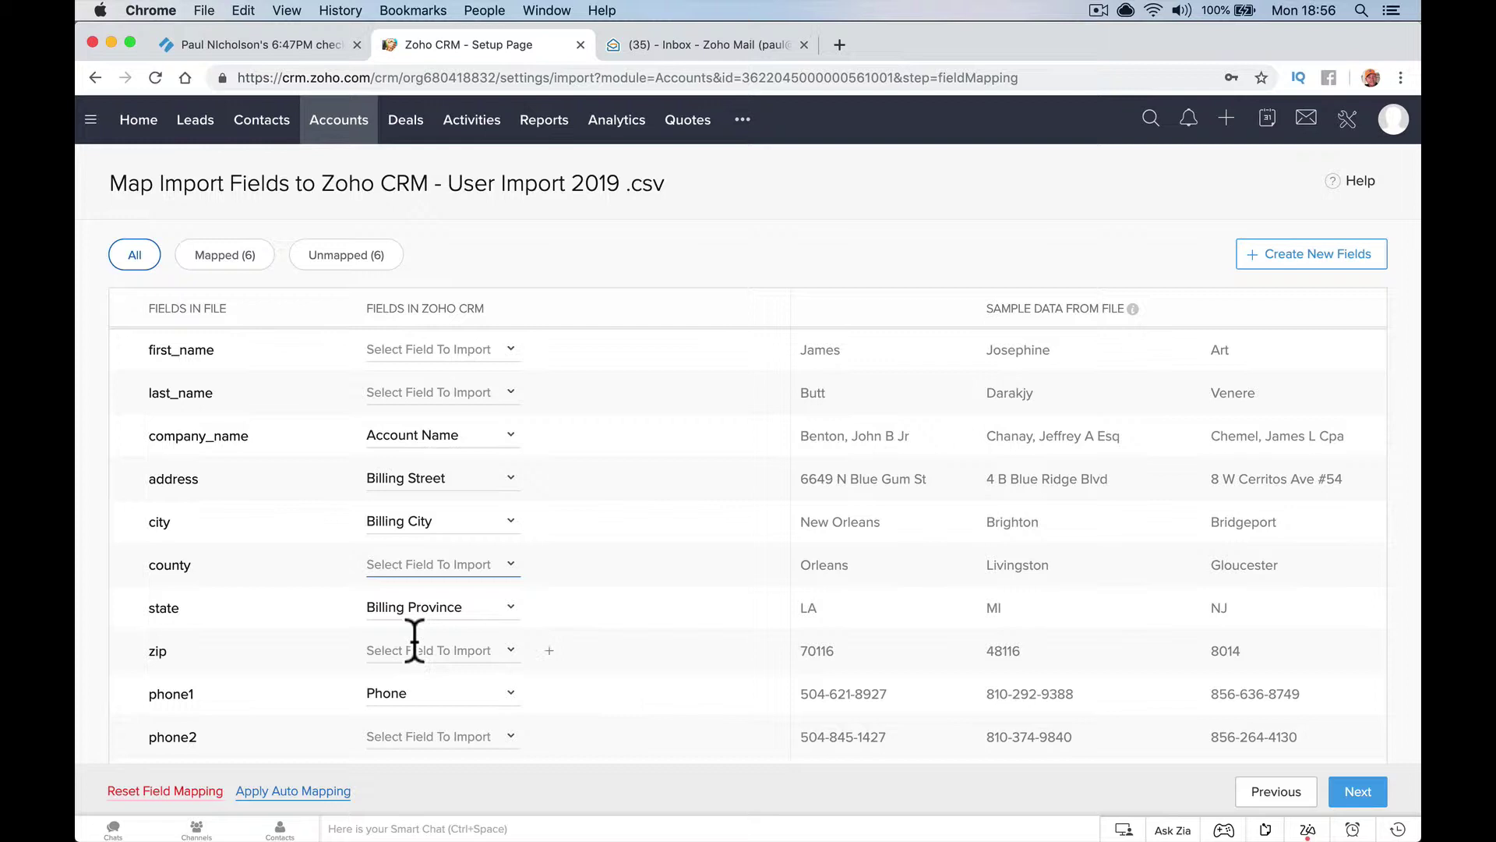
scroll(464, 644, "down", 2)
left_click(485, 580)
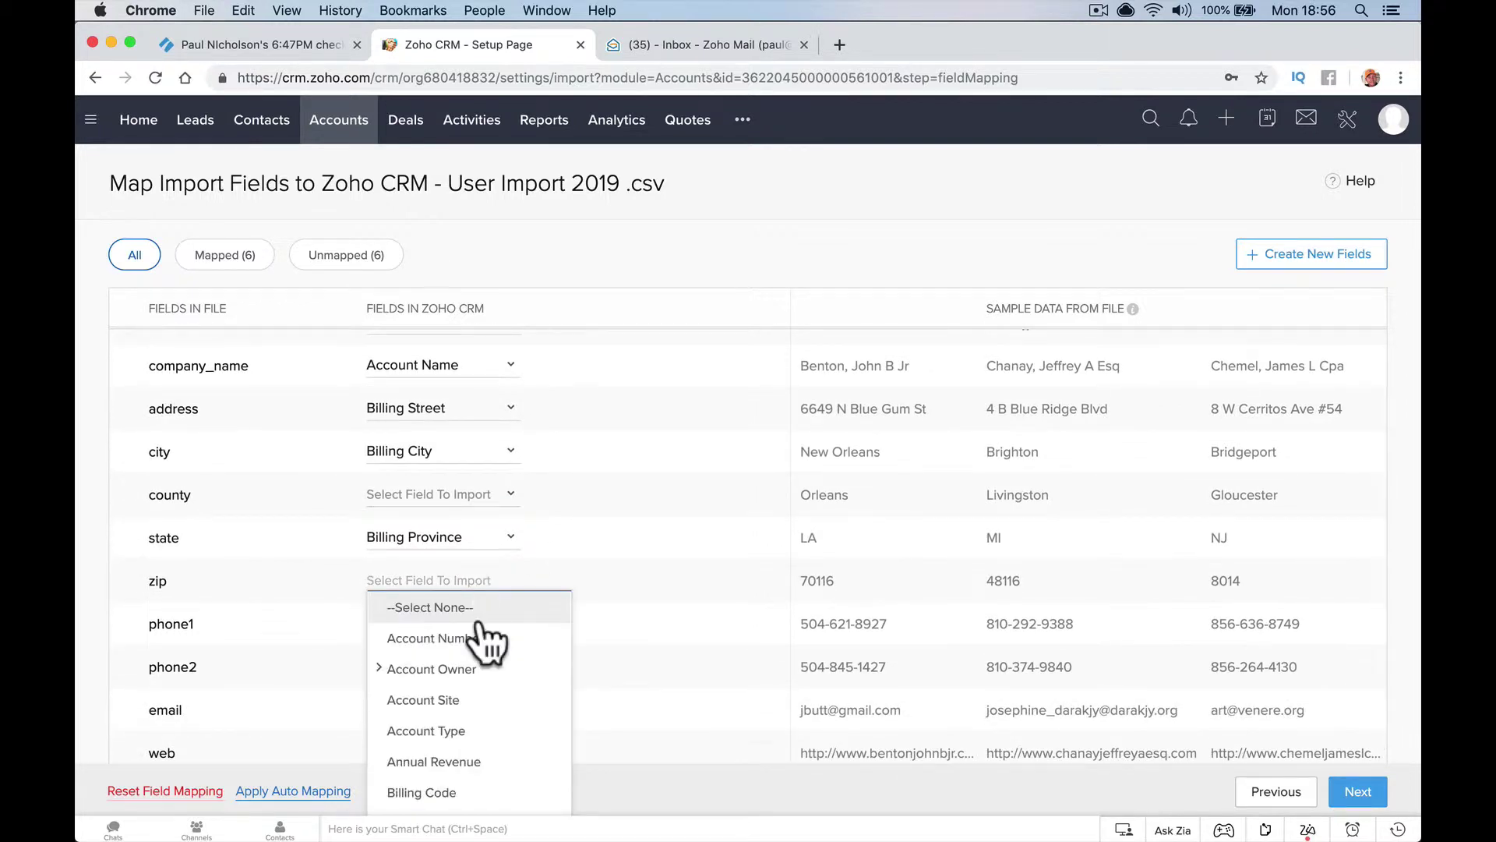
scroll(489, 683, "down", 6)
scroll(490, 693, "down", 3)
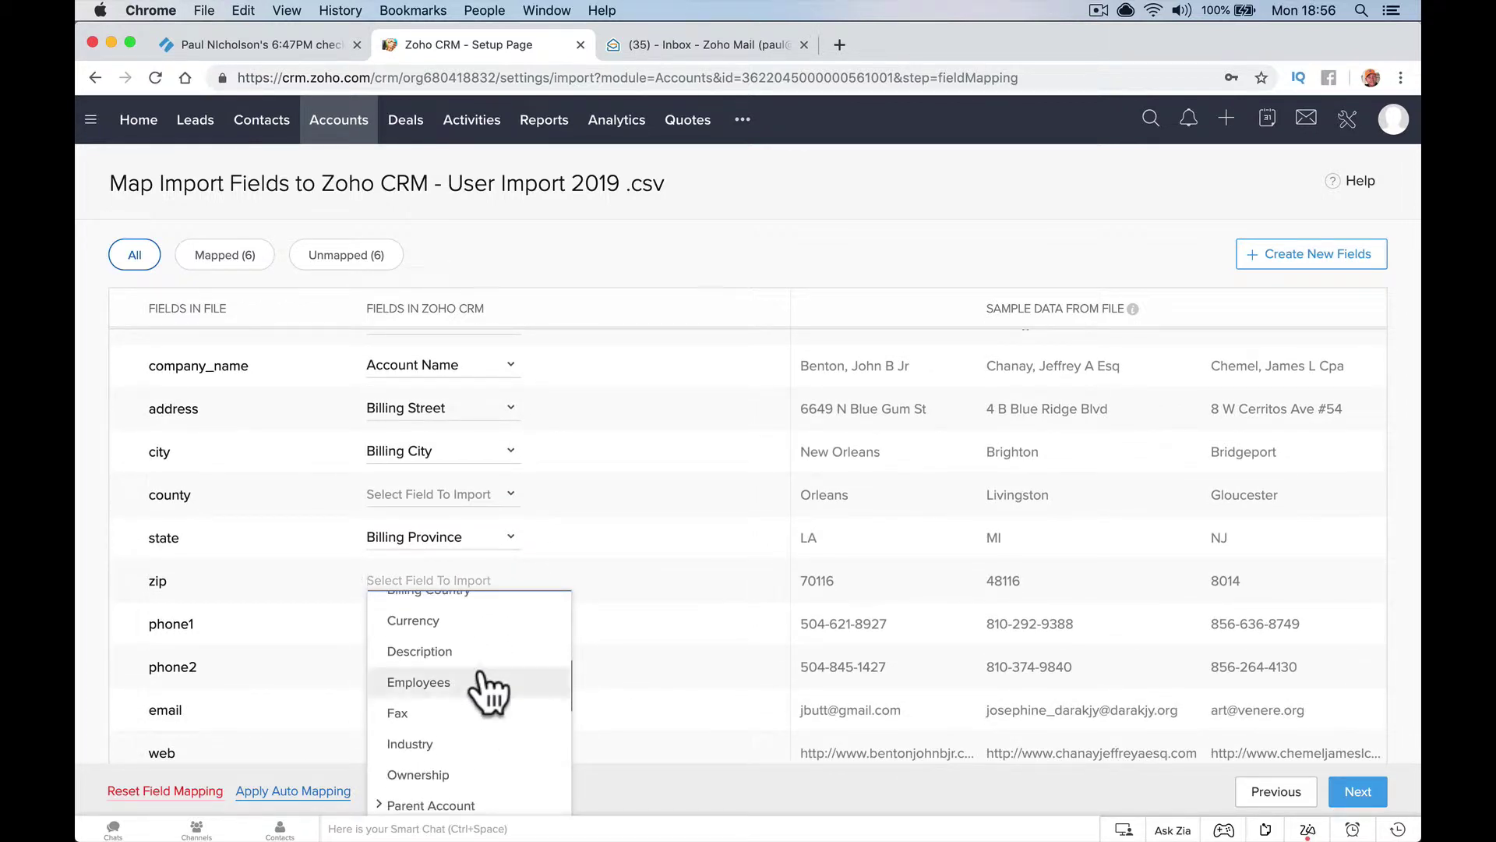
scroll(489, 694, "up", 4)
scroll(489, 693, "up", 4)
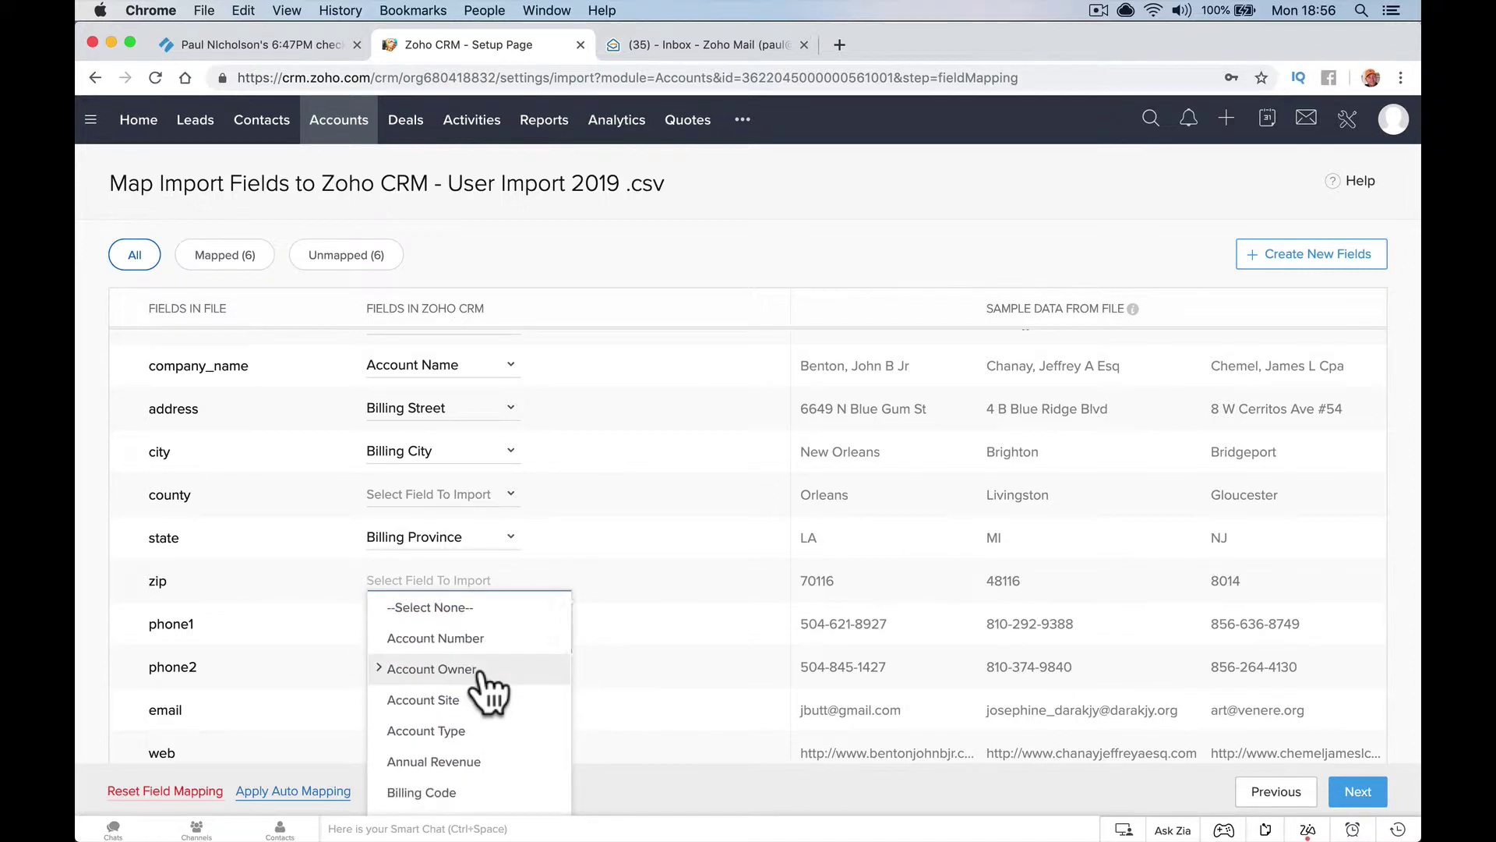
scroll(463, 681, "down", 3)
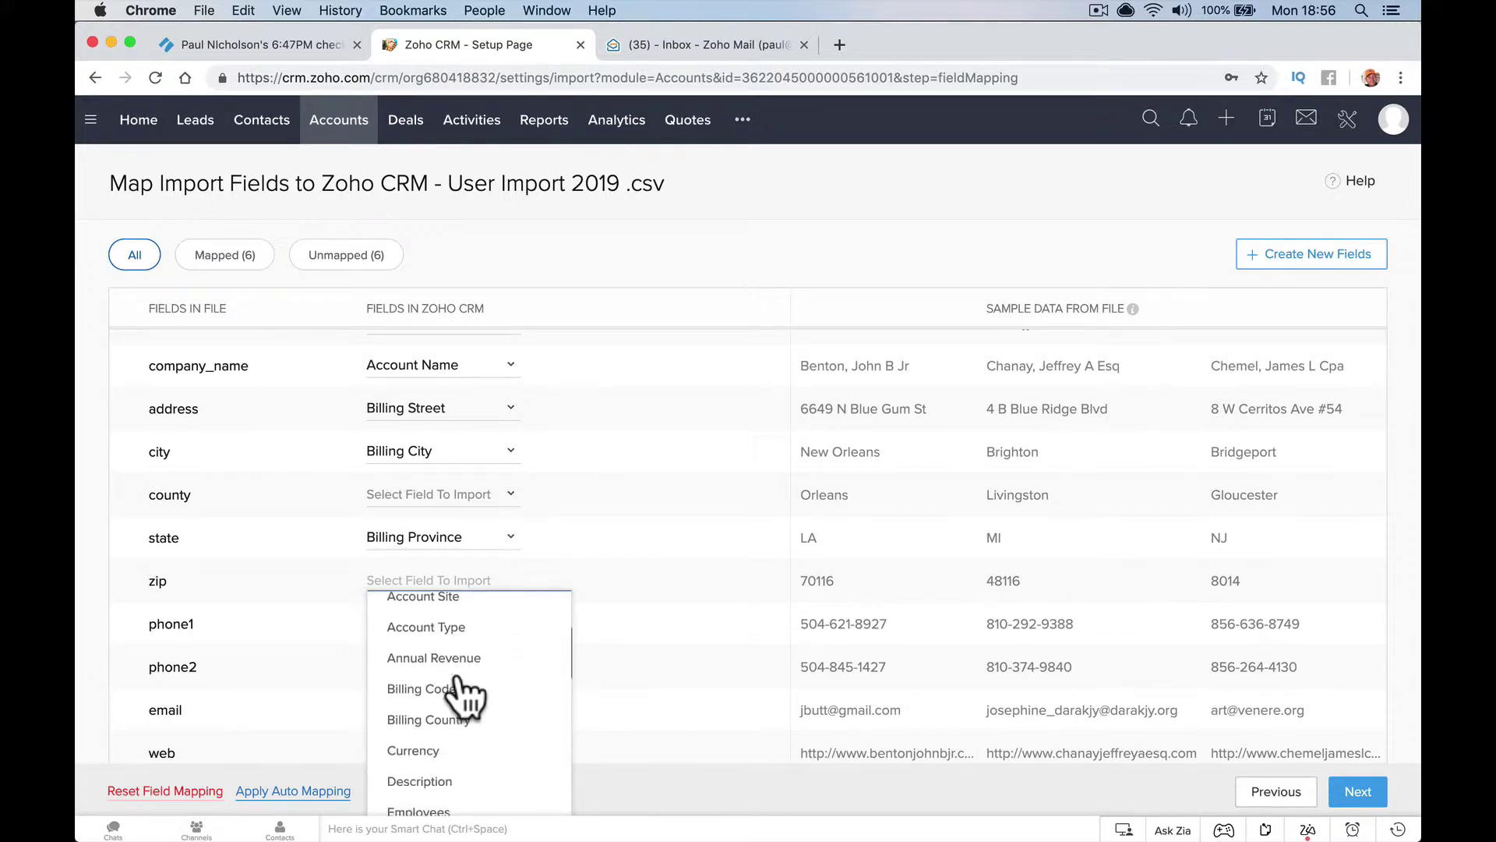
scroll(463, 690, "down", 6)
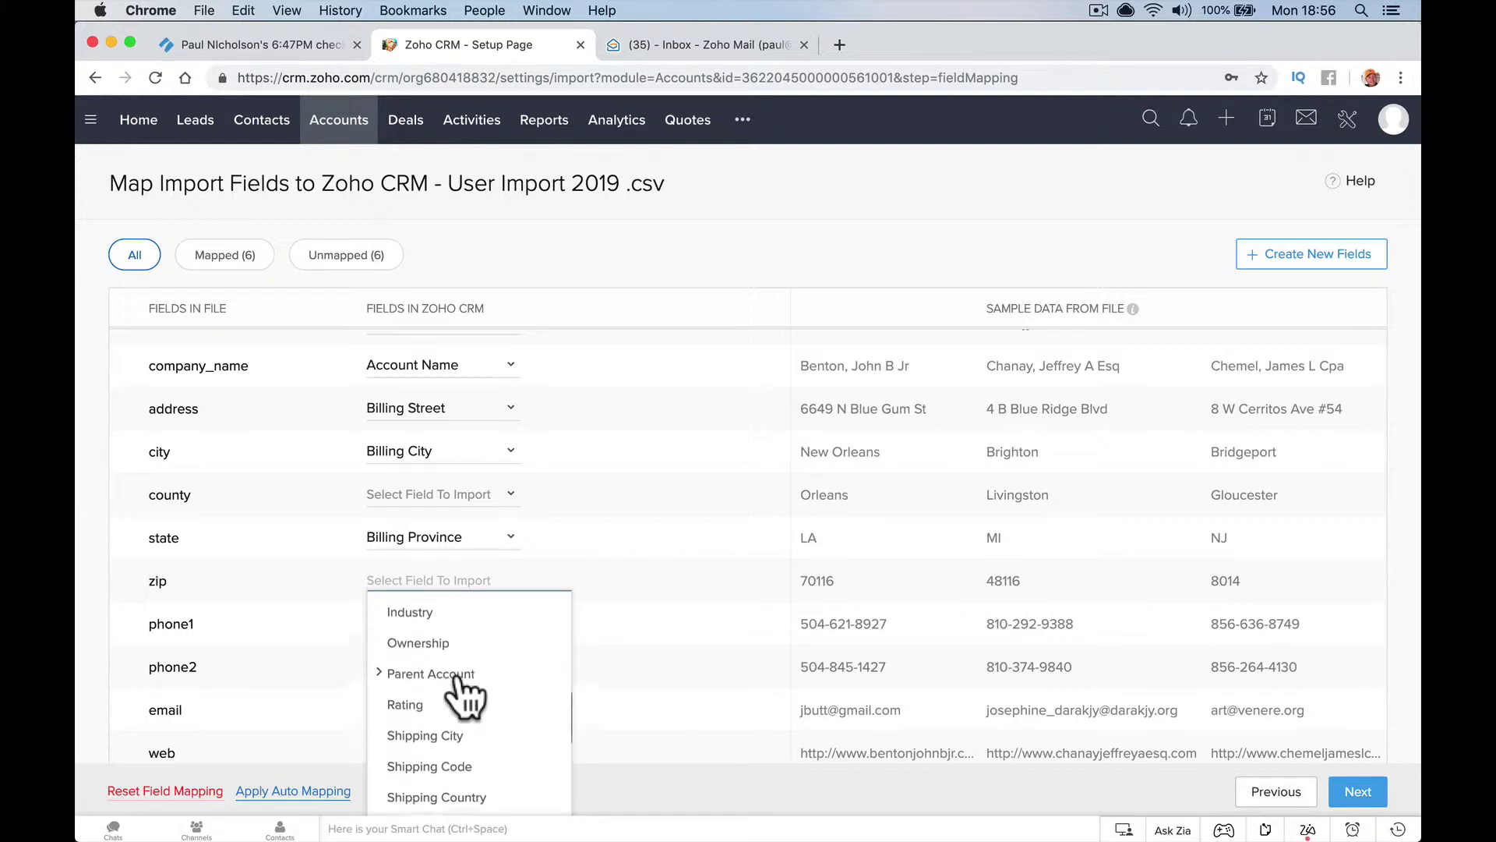
scroll(461, 684, "down", 3)
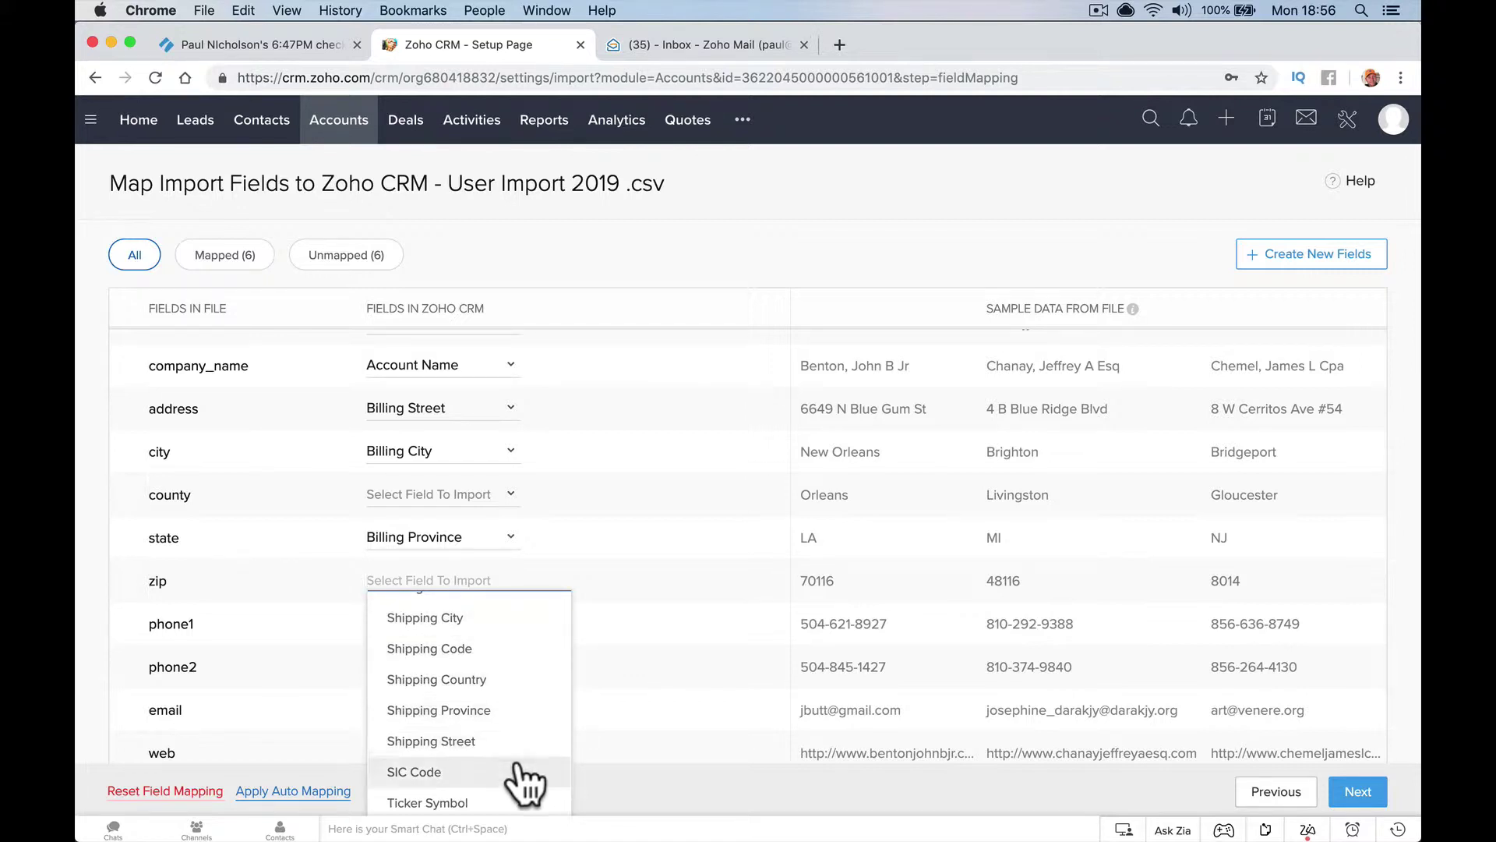
scroll(524, 783, "down", 5)
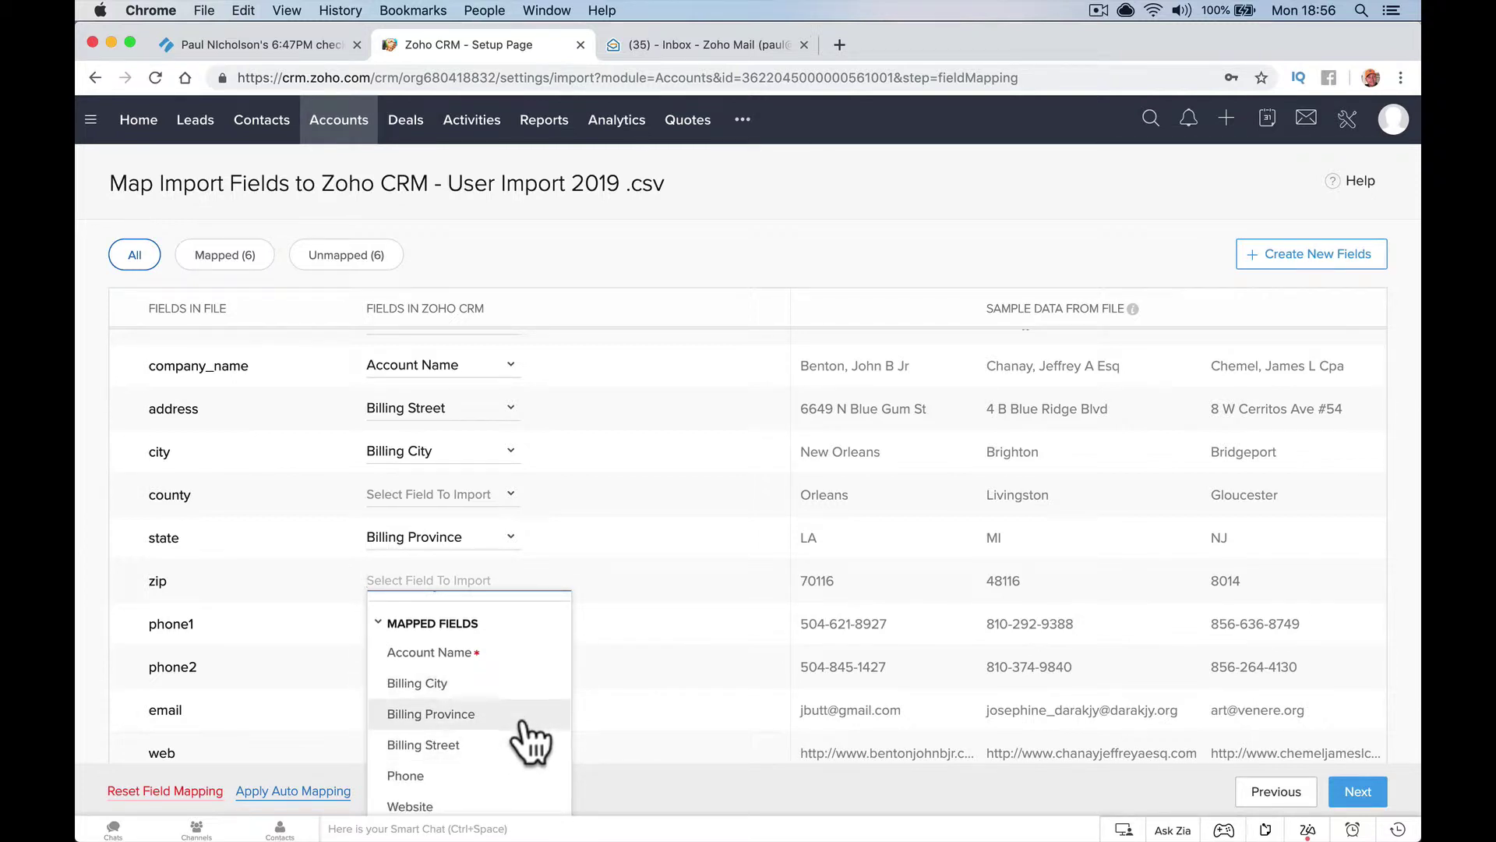
left_click(594, 684)
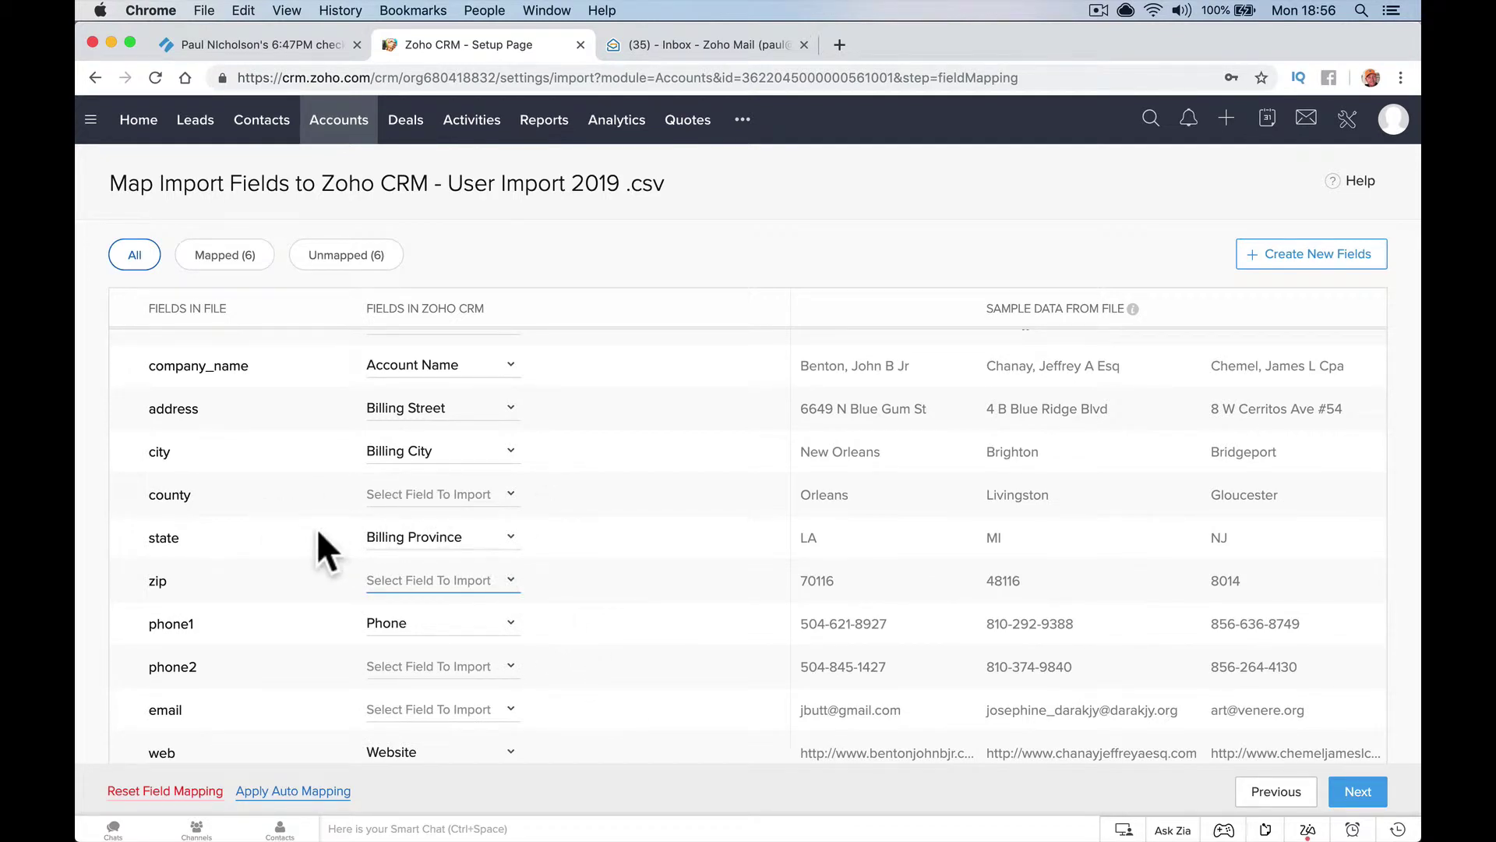
Map the zip column to Billing Code
left_click(464, 577)
scroll(475, 678, "down", 3)
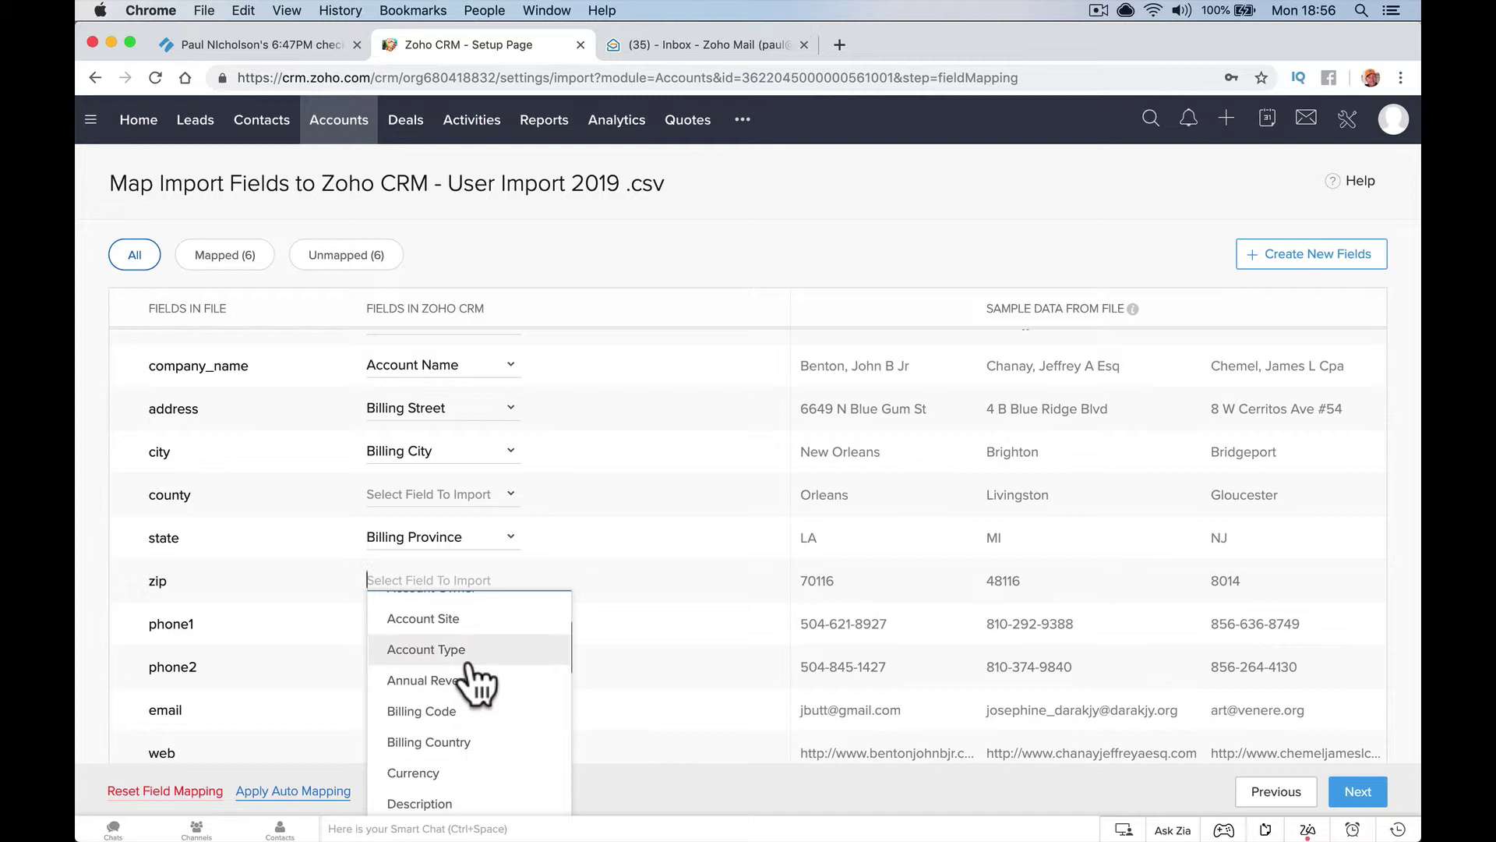
scroll(477, 684, "down", 2)
scroll(477, 693, "up", 3)
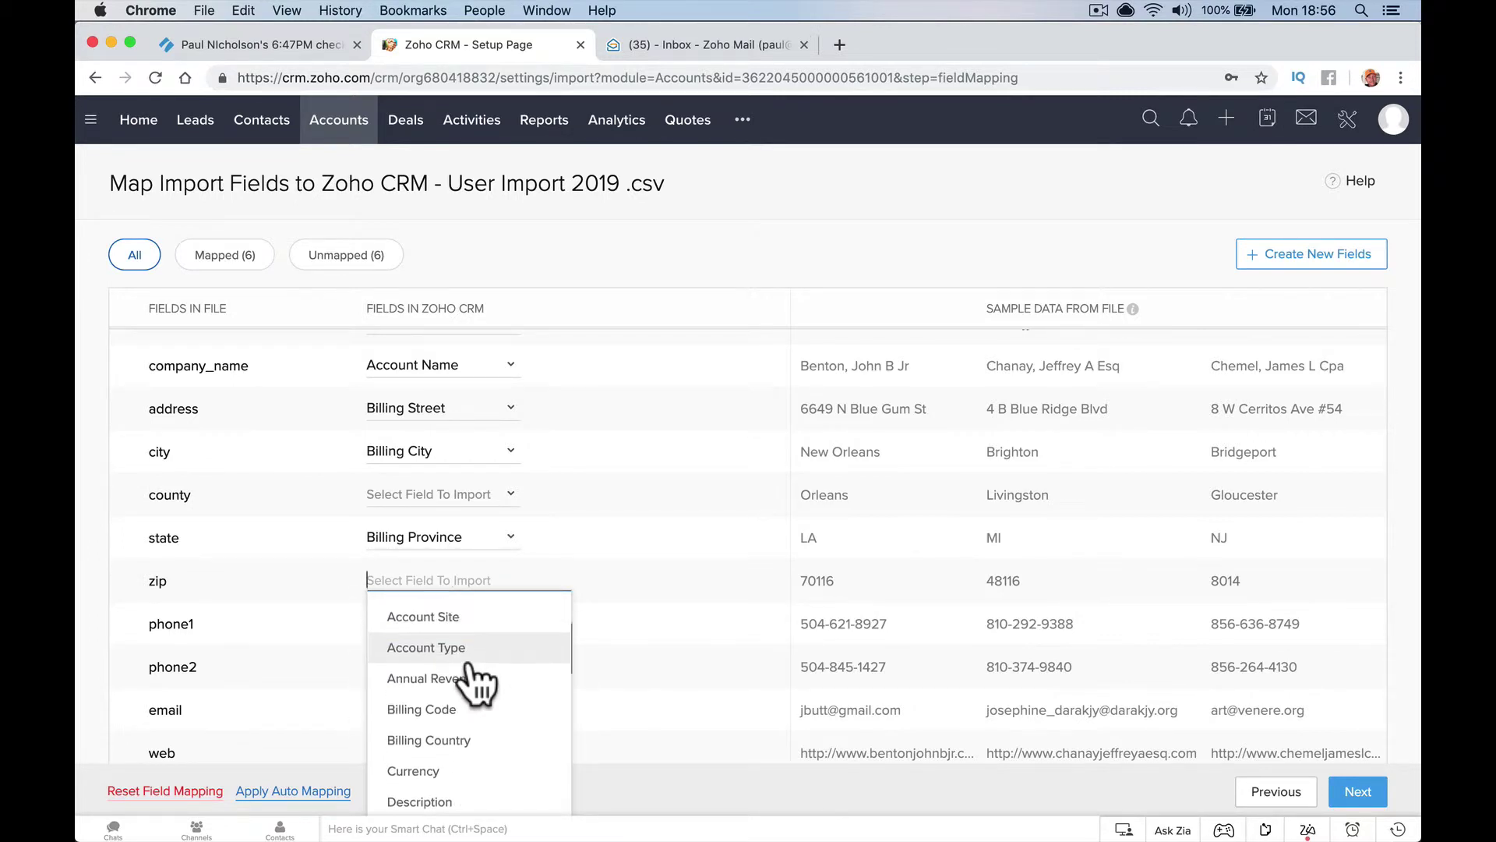
left_click(471, 691)
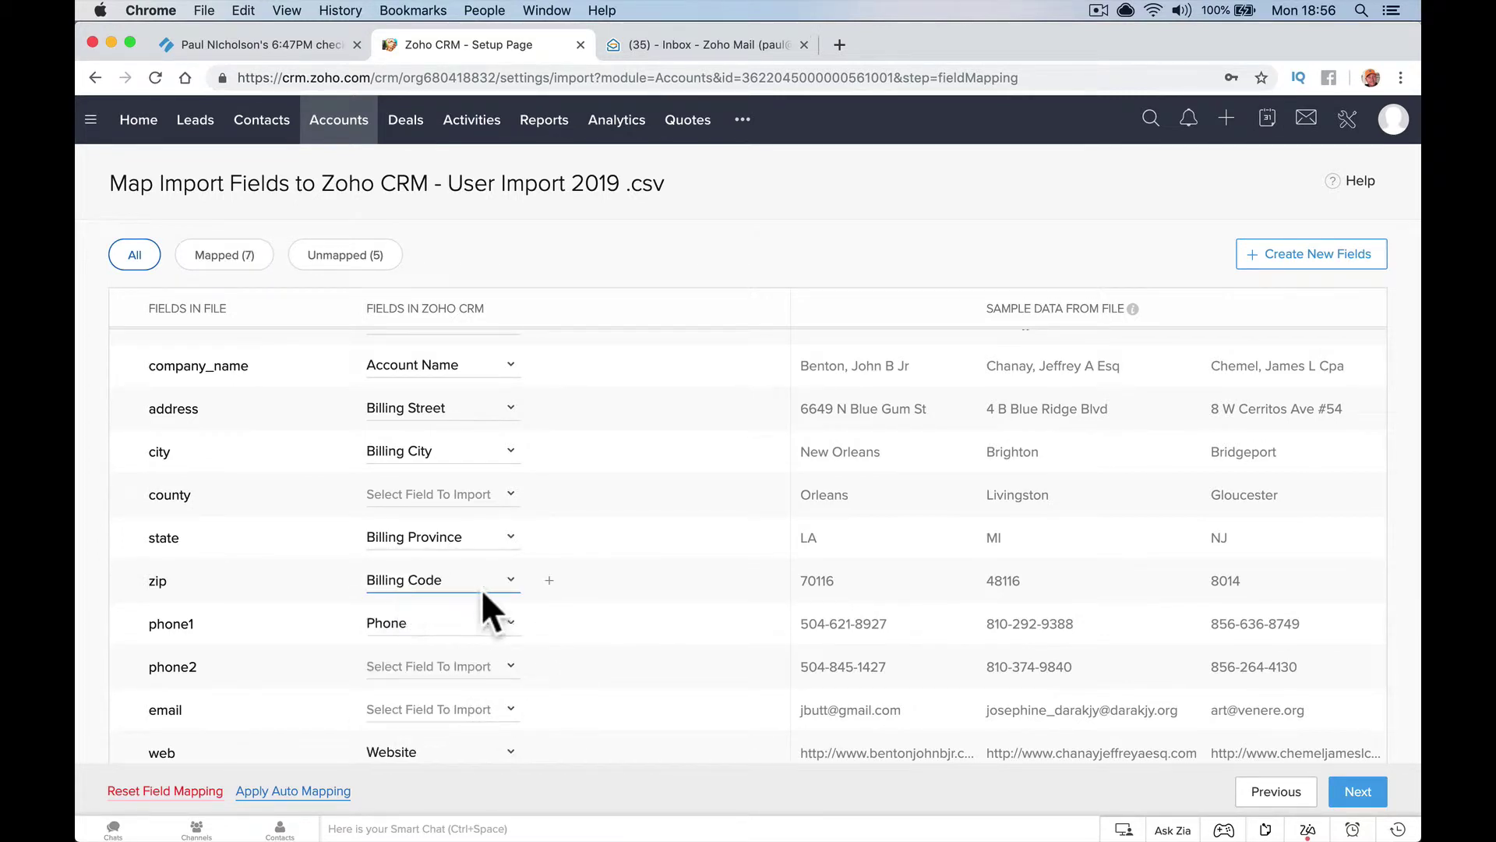
Check the phone2 and email field choices and leave both unmapped
scroll(588, 709, "down", 1)
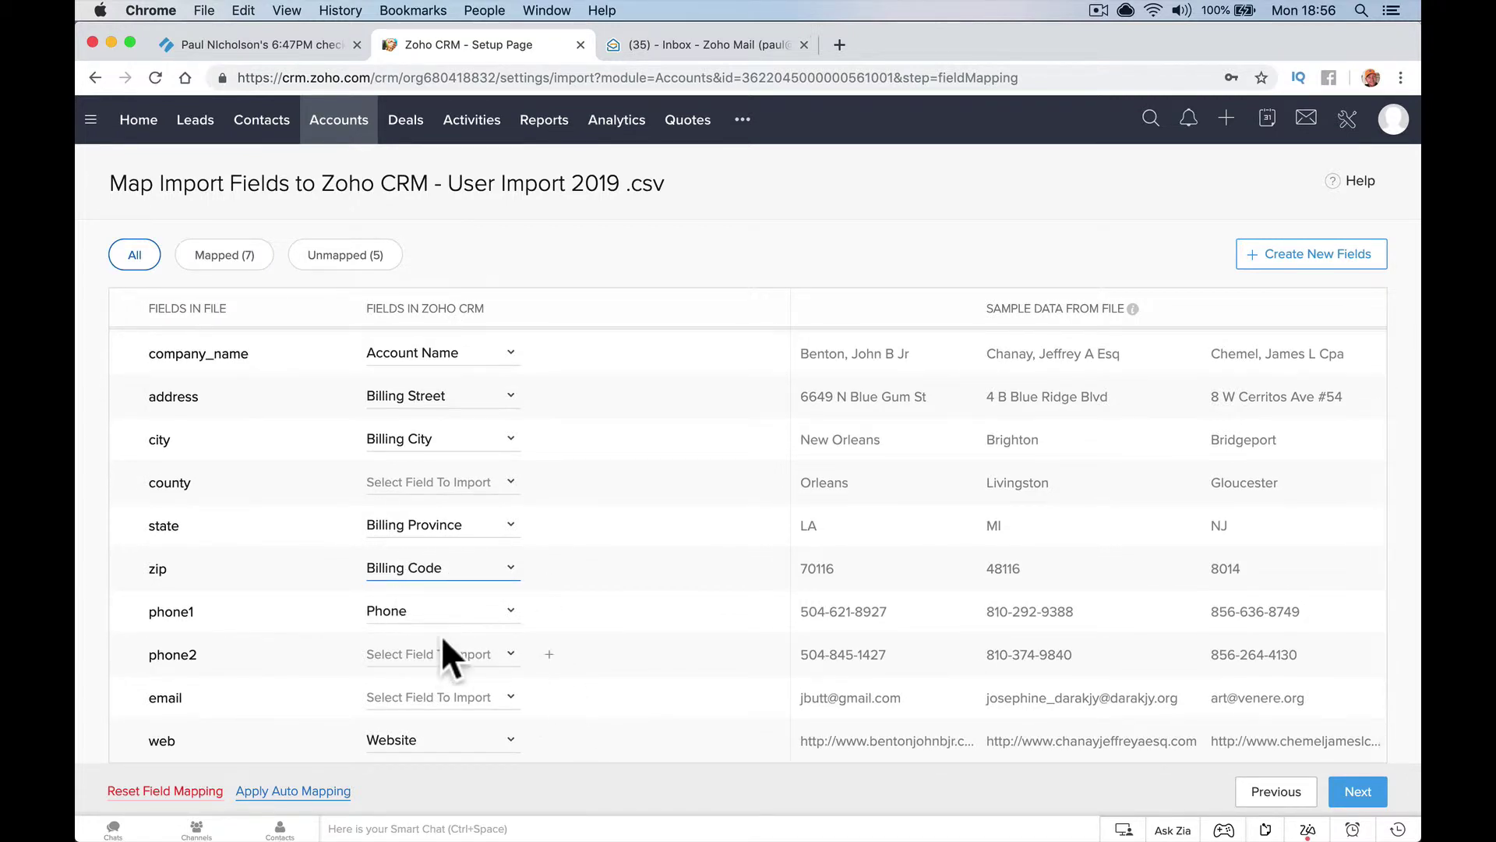
left_click(488, 654)
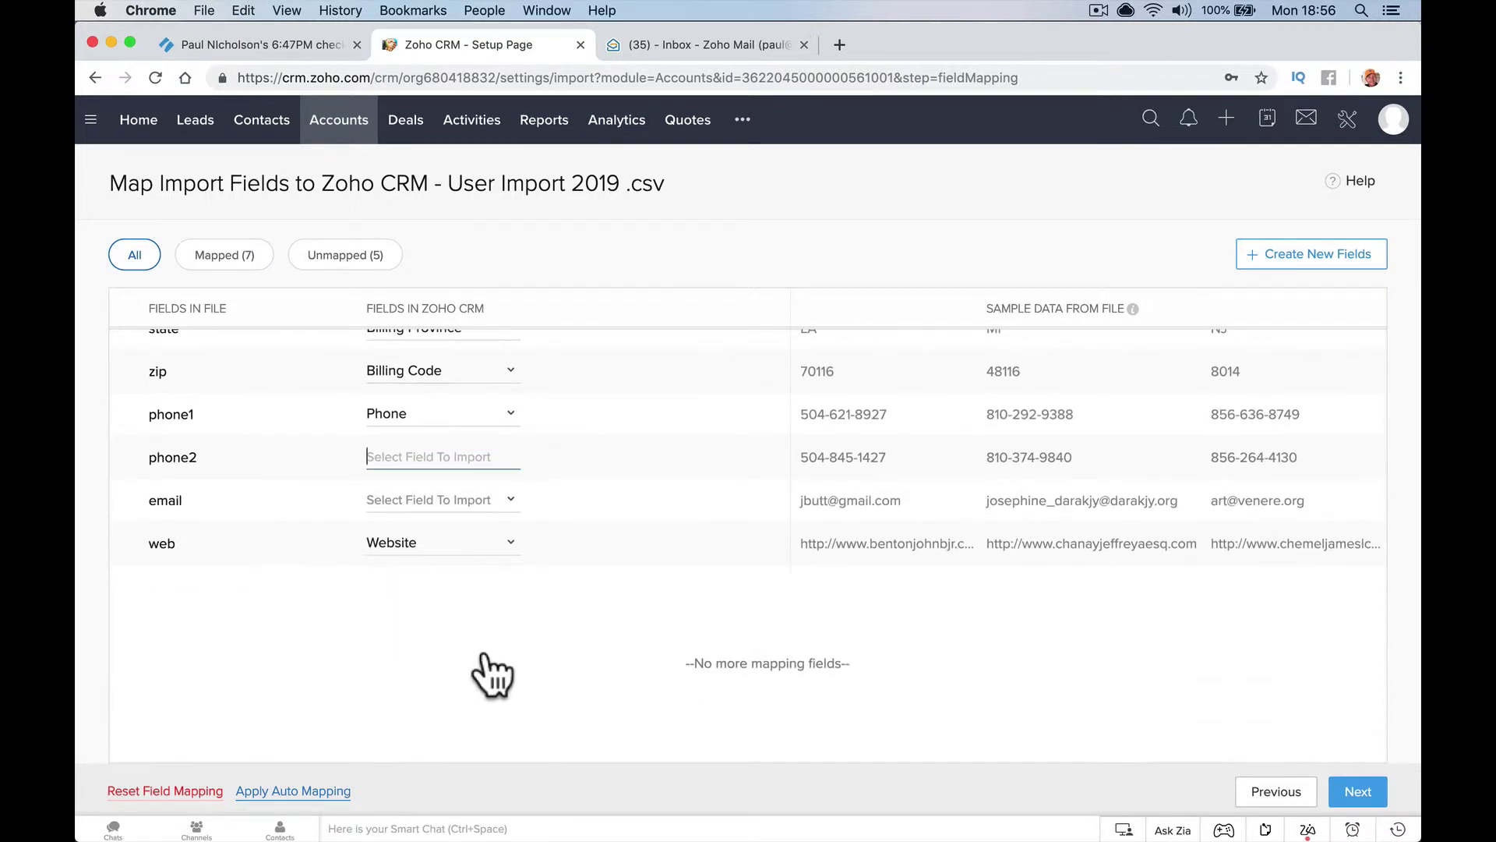
left_click(636, 685)
left_click(459, 456)
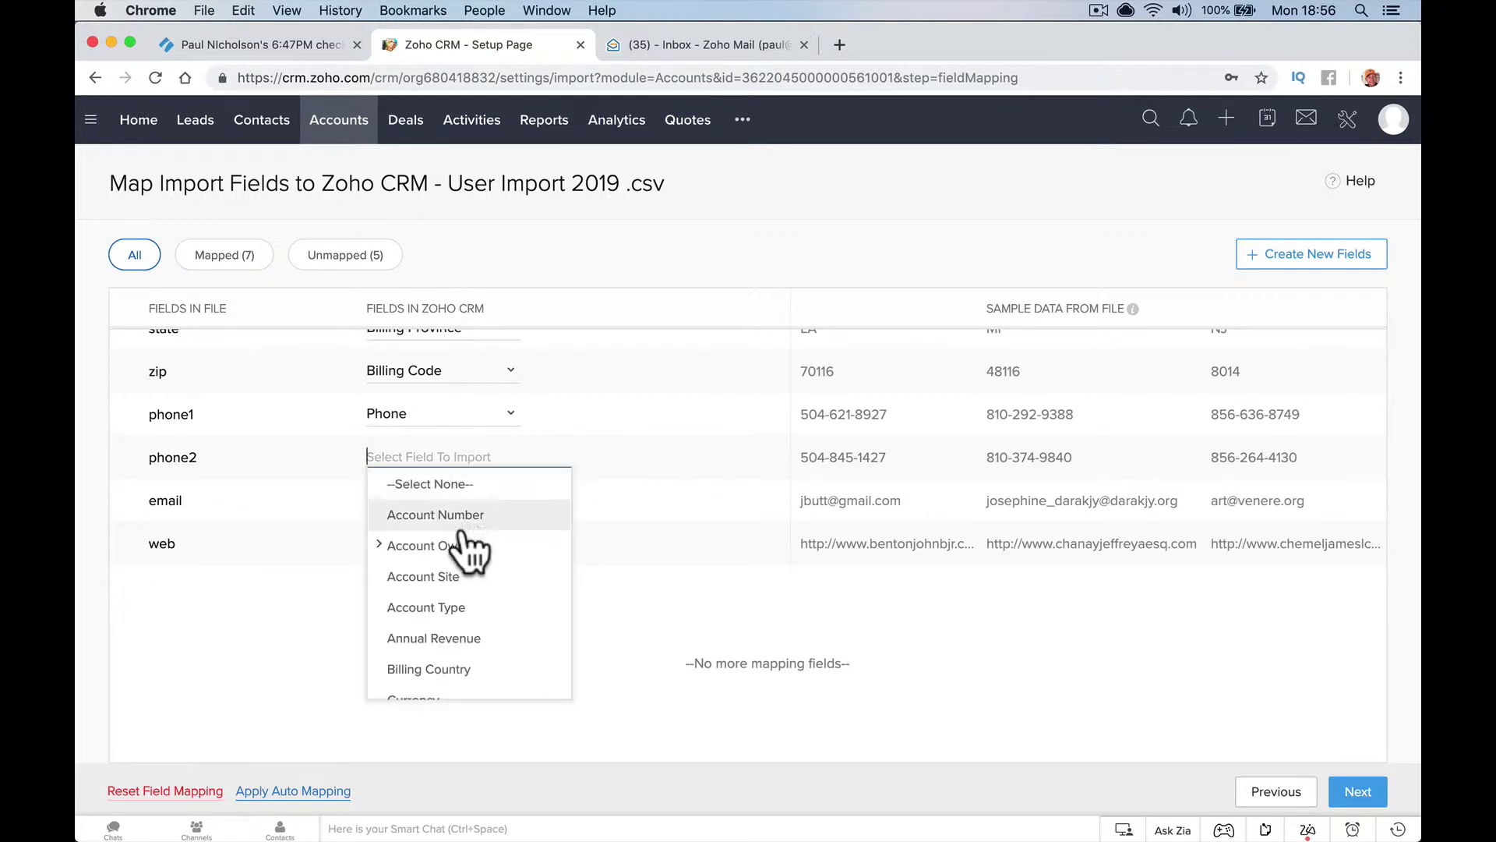
scroll(468, 553, "down", 5)
scroll(472, 562, "down", 4)
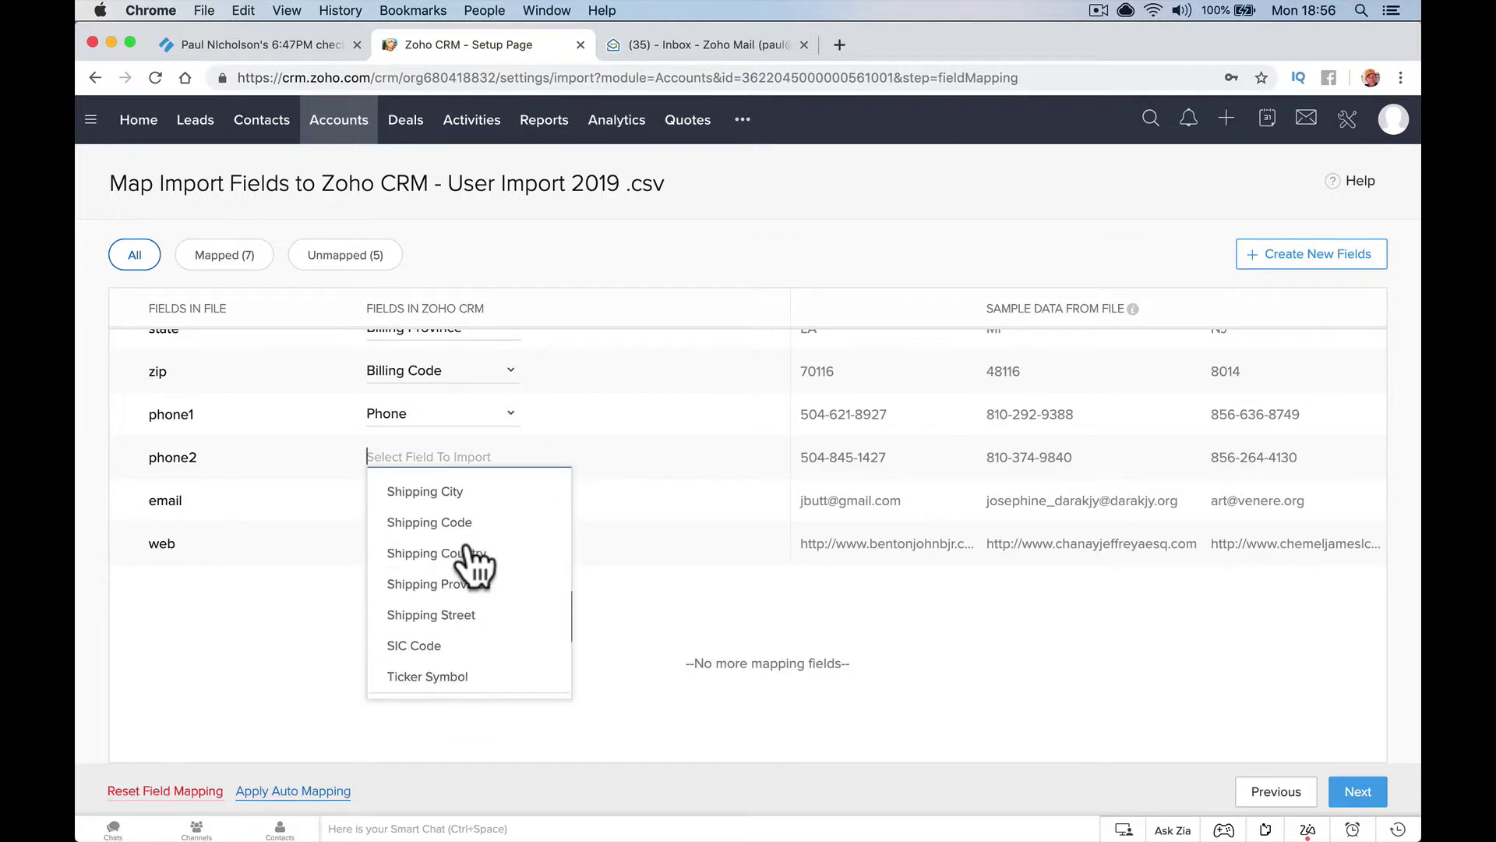
scroll(472, 562, "up", 3)
scroll(469, 563, "up", 4)
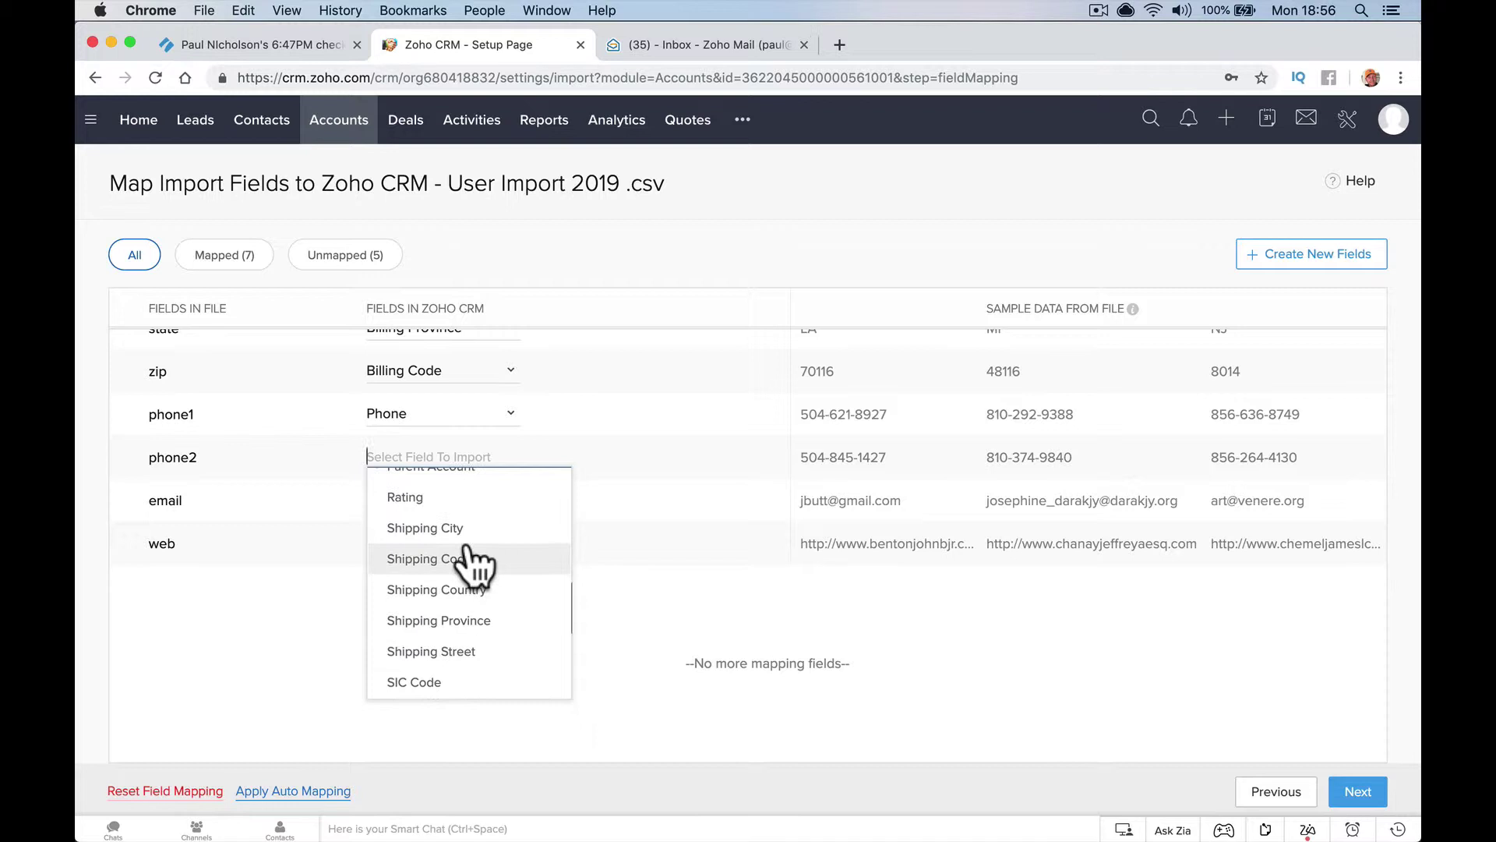
left_click(649, 592)
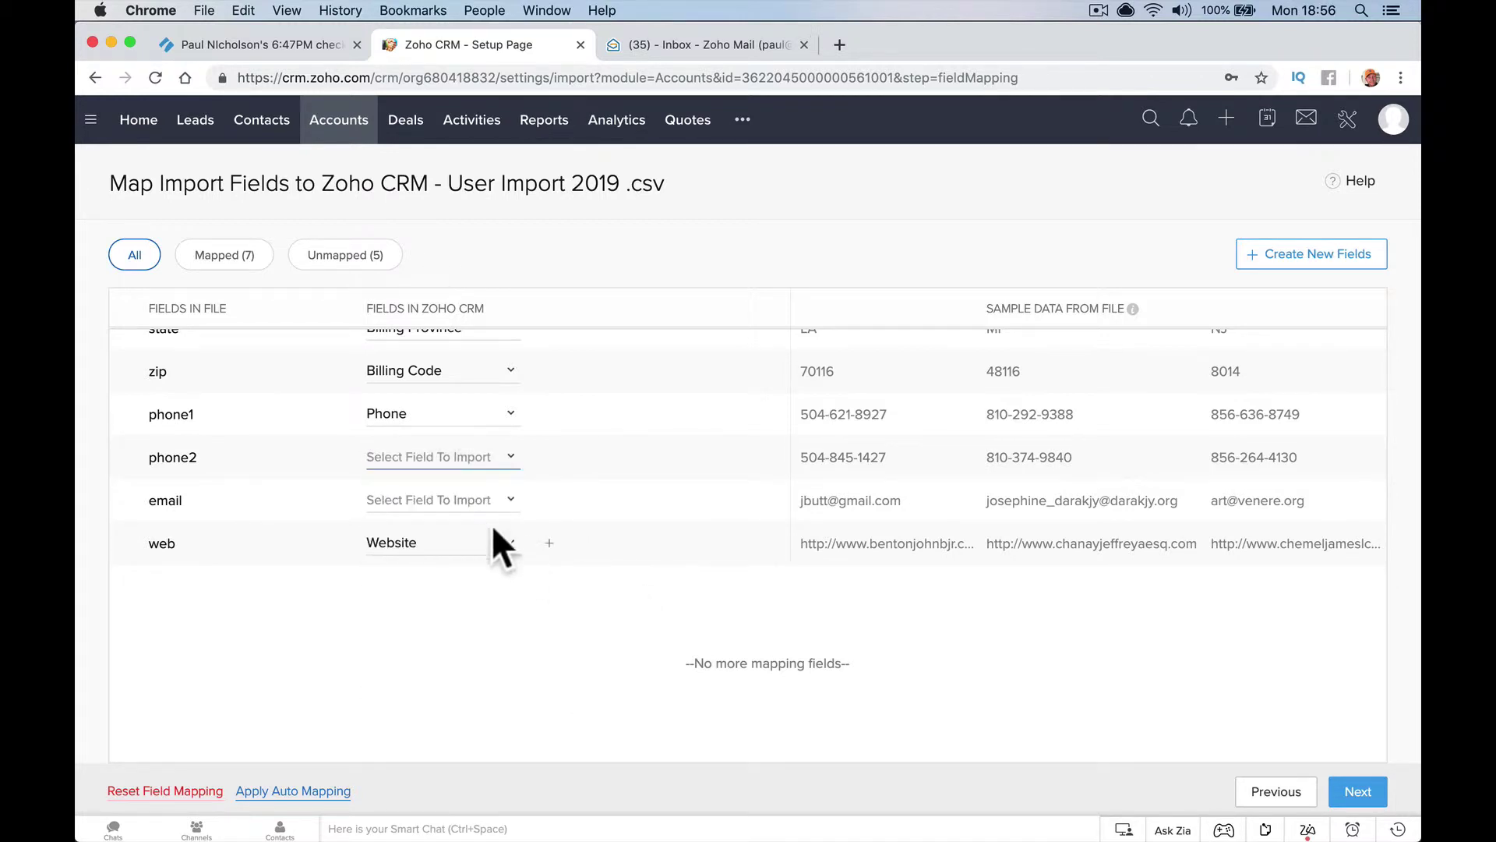
left_click(494, 500)
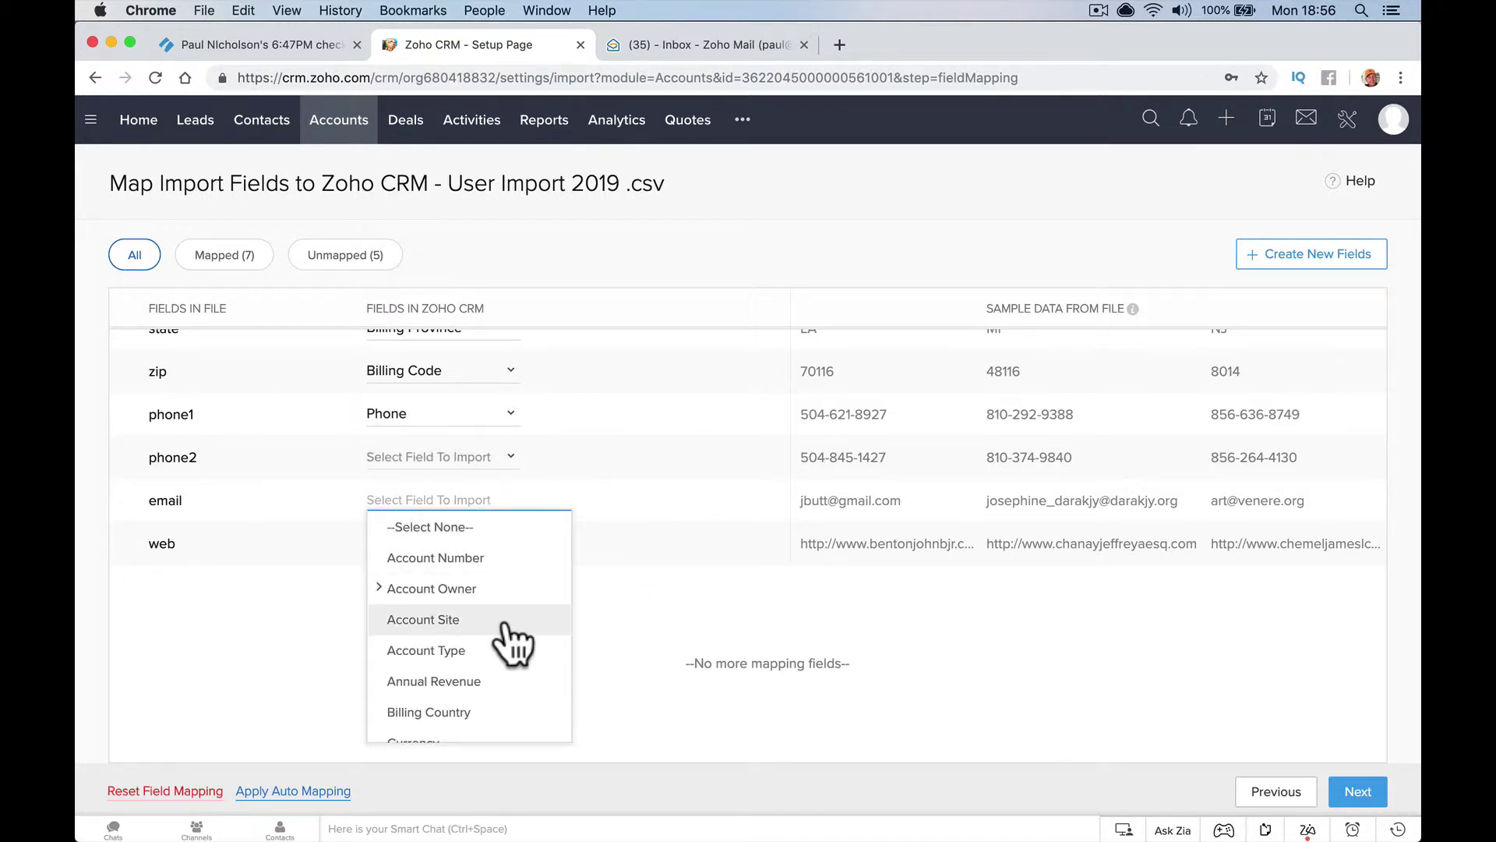
scroll(511, 639, "down", 2)
scroll(510, 634, "up", 3)
left_click(600, 576)
Continue past mapping, accepting five unmapped fields
scroll(601, 576, "up", 5)
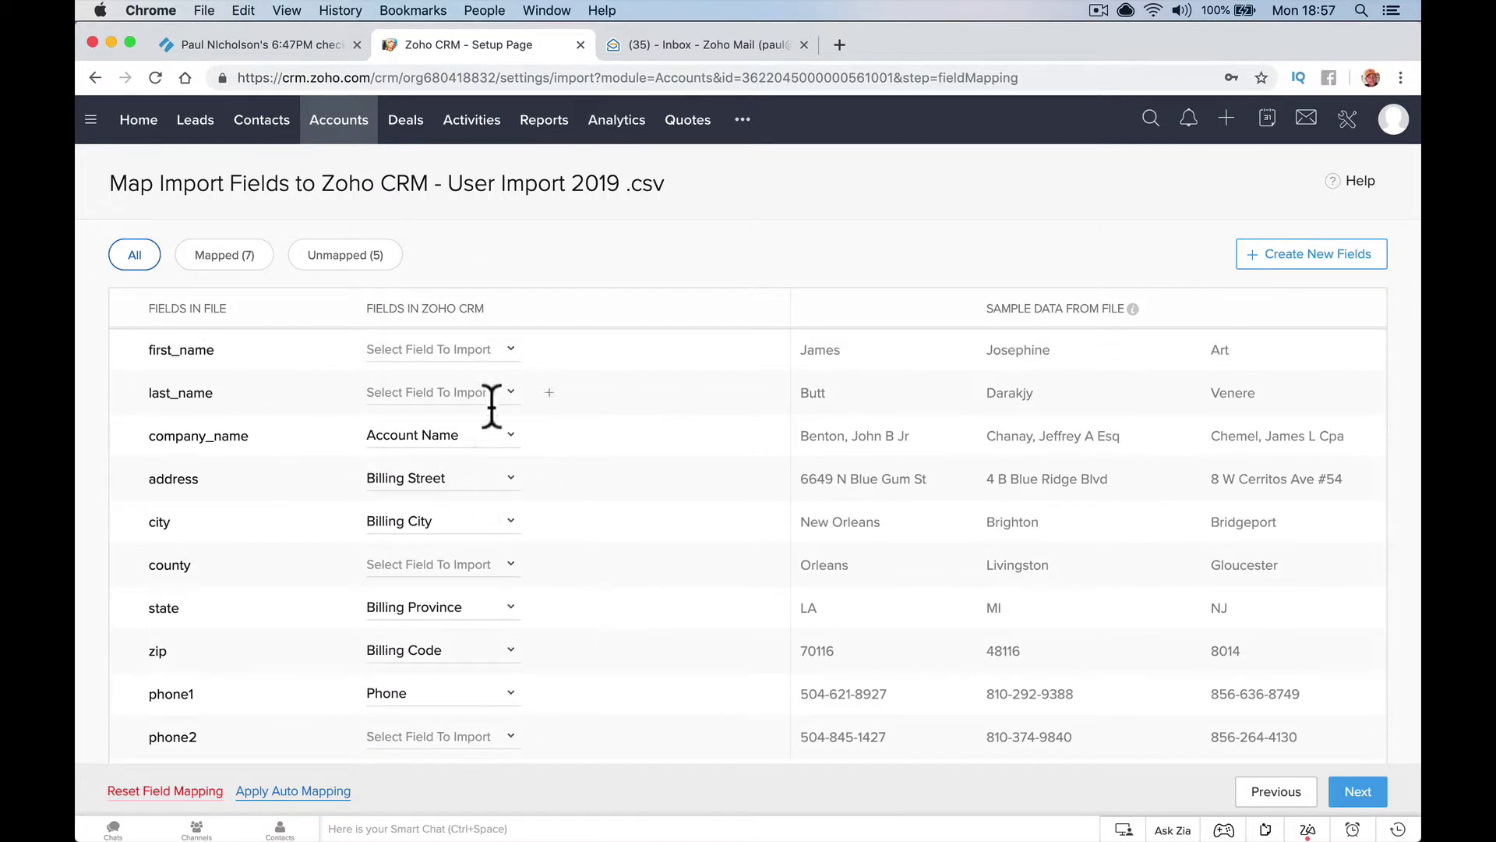
scroll(566, 567, "down", 2)
left_click(1358, 791)
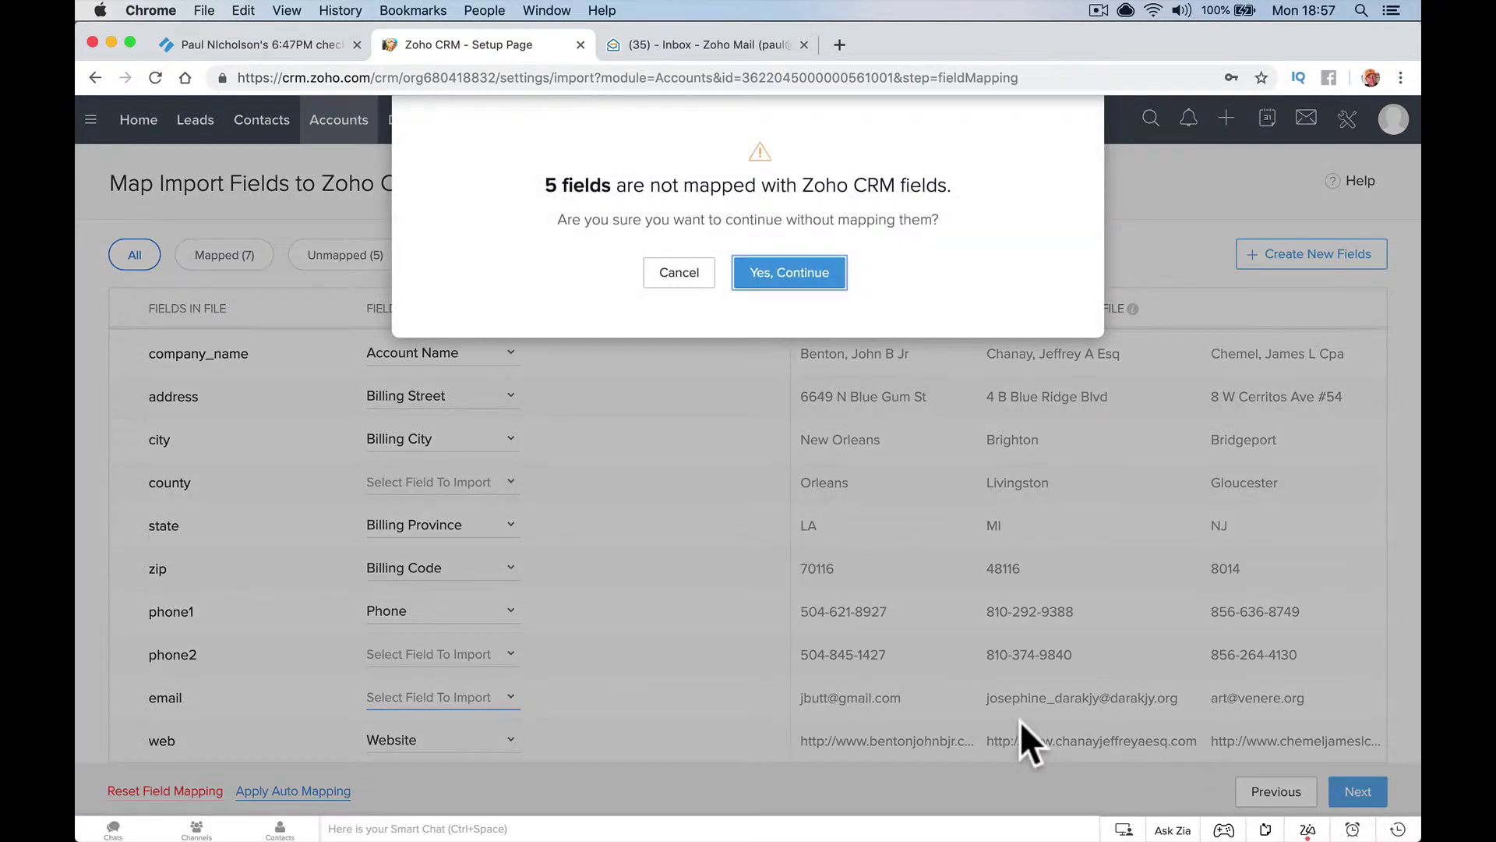
left_click(789, 274)
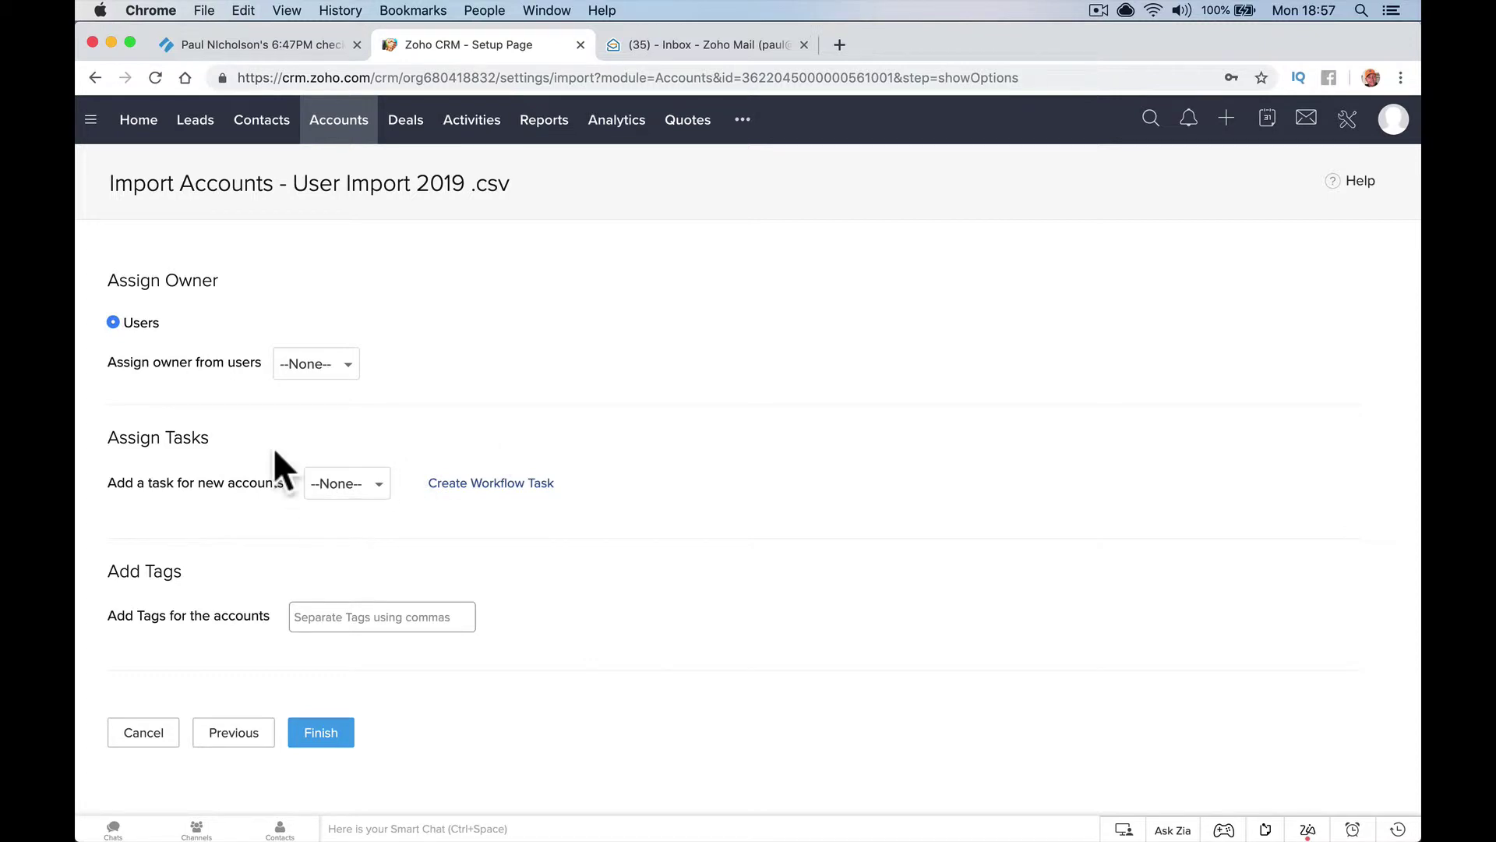
Set the intended user as account owner and assign no task to new accounts
left_click(318, 365)
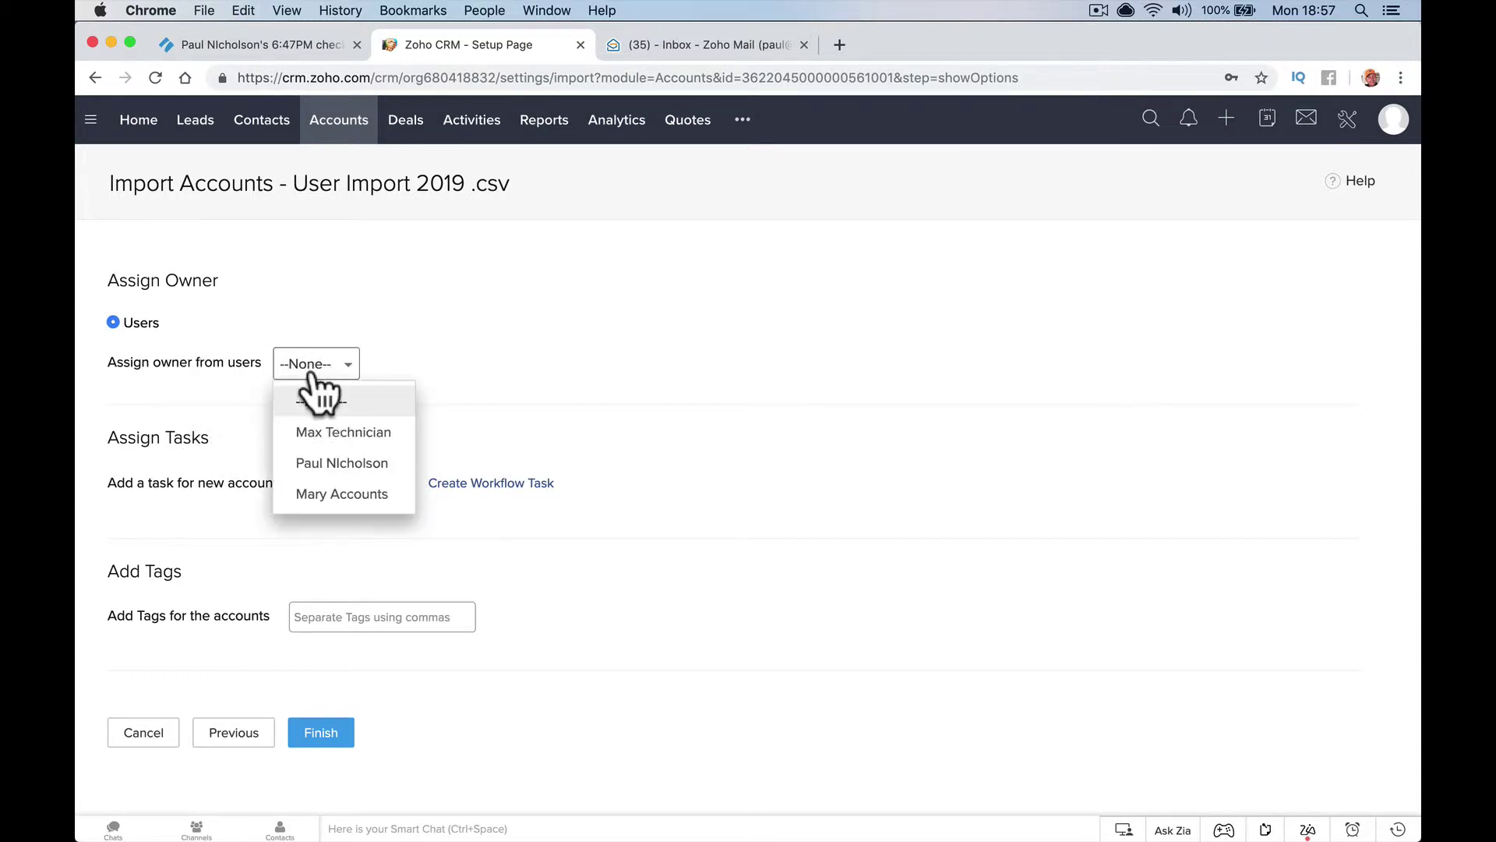
left_click(366, 463)
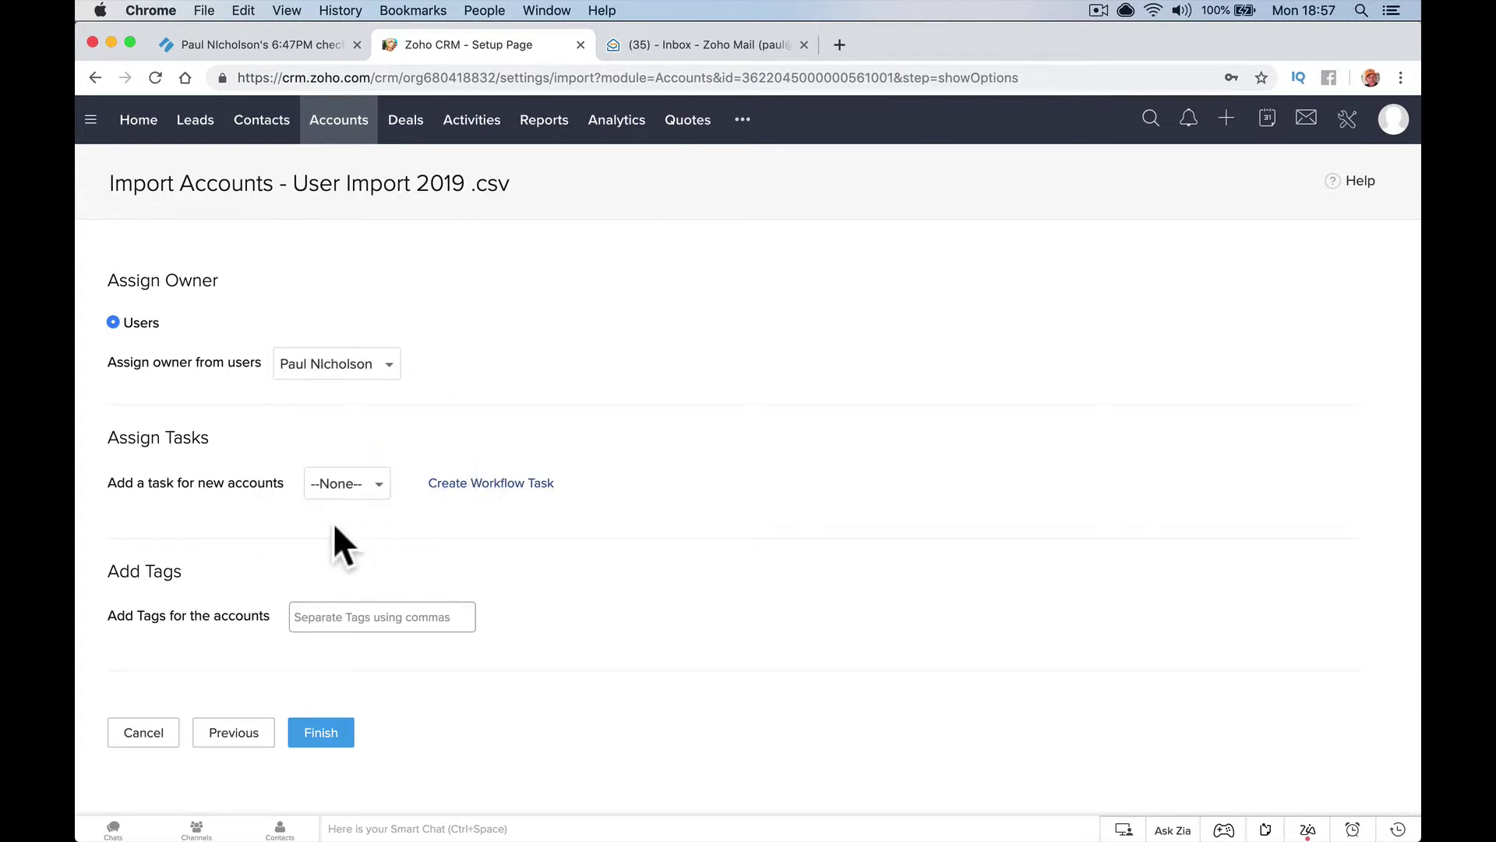
left_click(376, 490)
left_click(380, 521)
Tag the imported accounts 'Import 2019' and finish to start the import
left_click(328, 617)
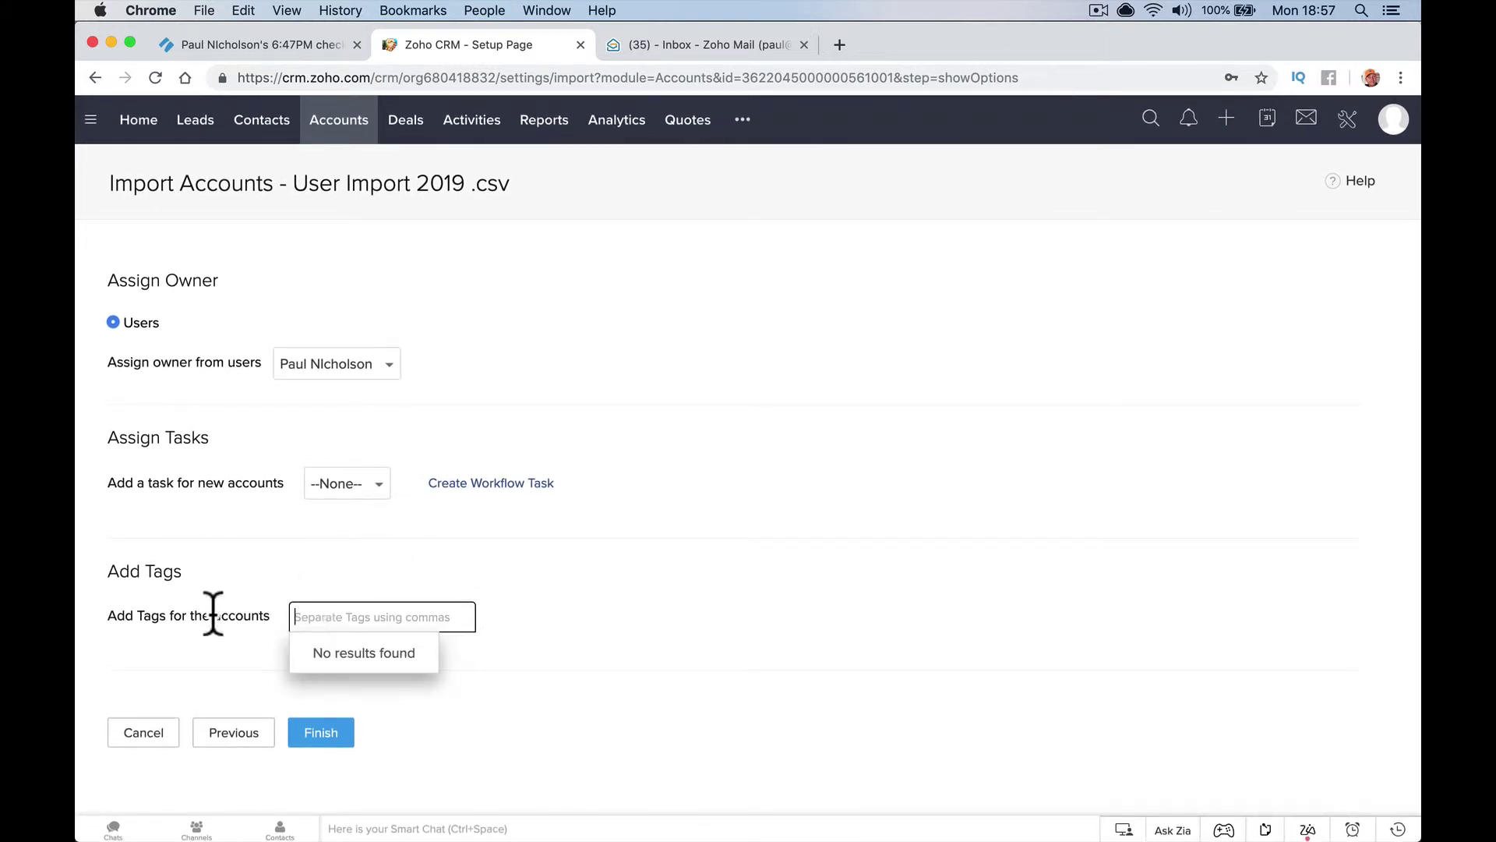
left_click(250, 633)
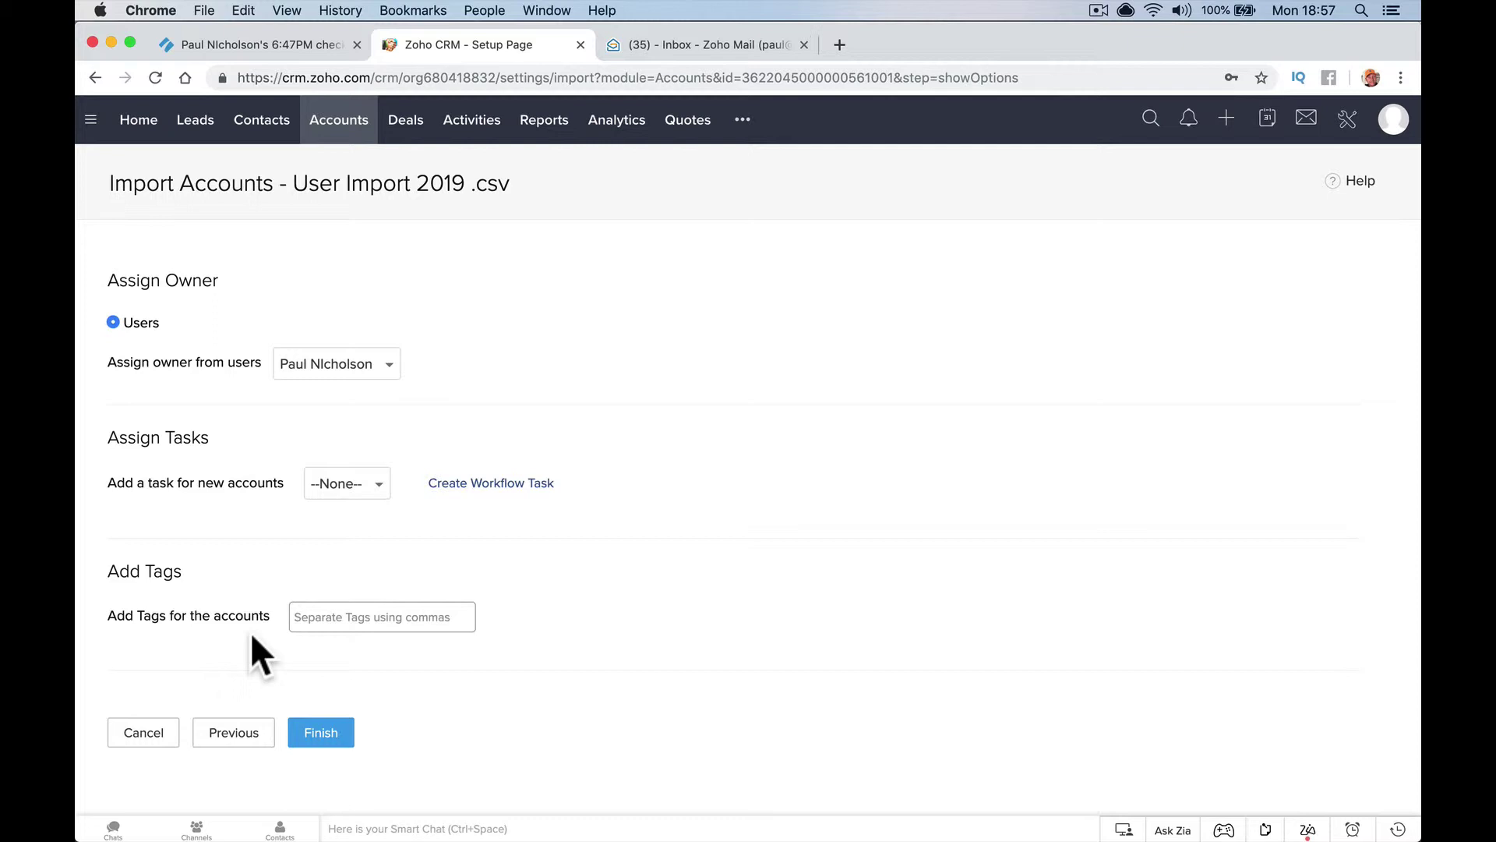
left_click(355, 616)
type("zoho")
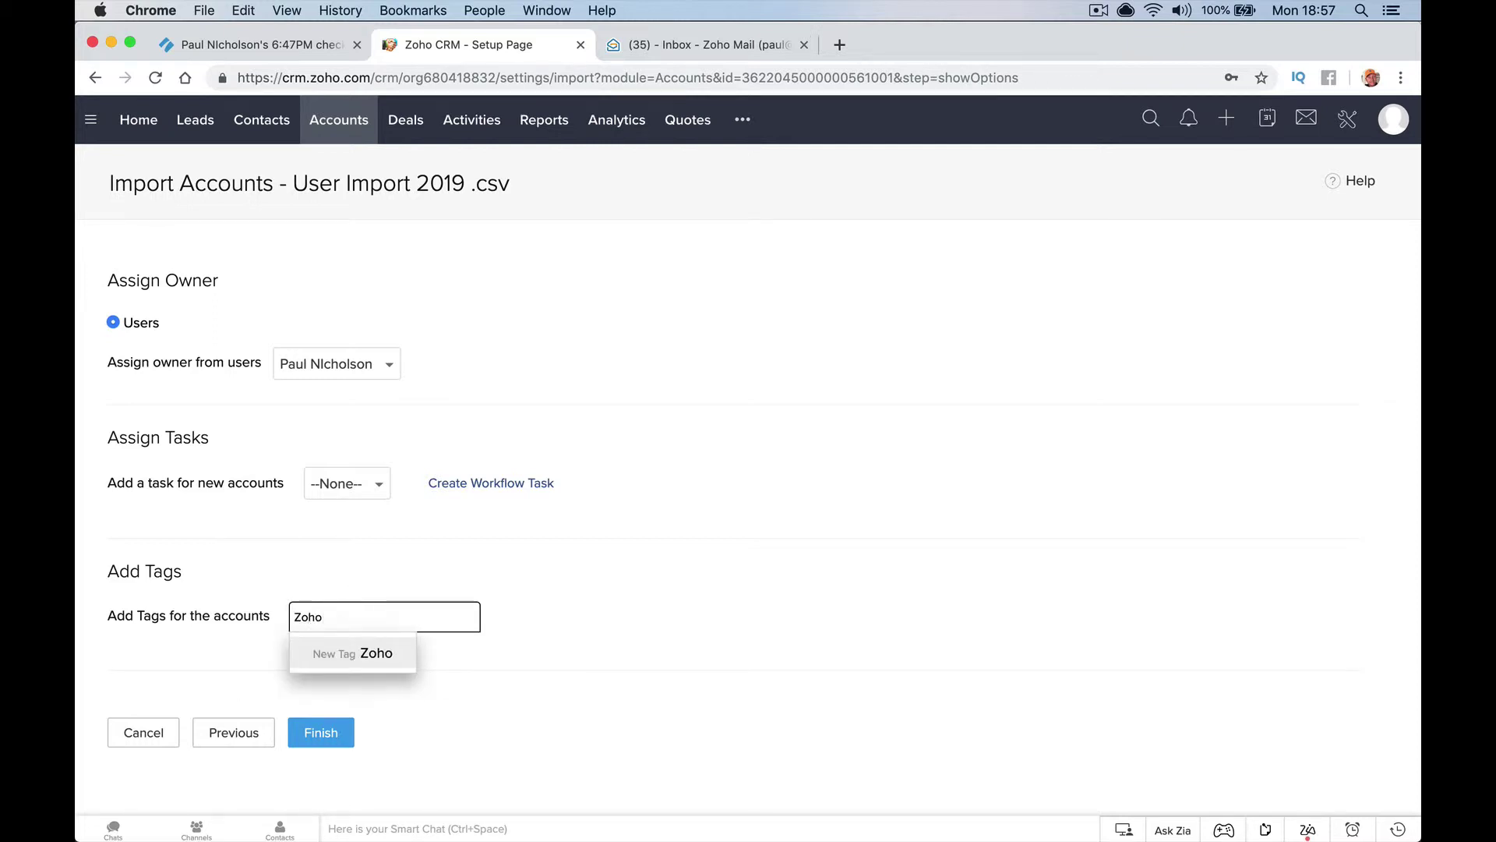
key("BackSpace")
key("BackSpace")
key("BackSpace")
key("BackSpace")
type("Imp")
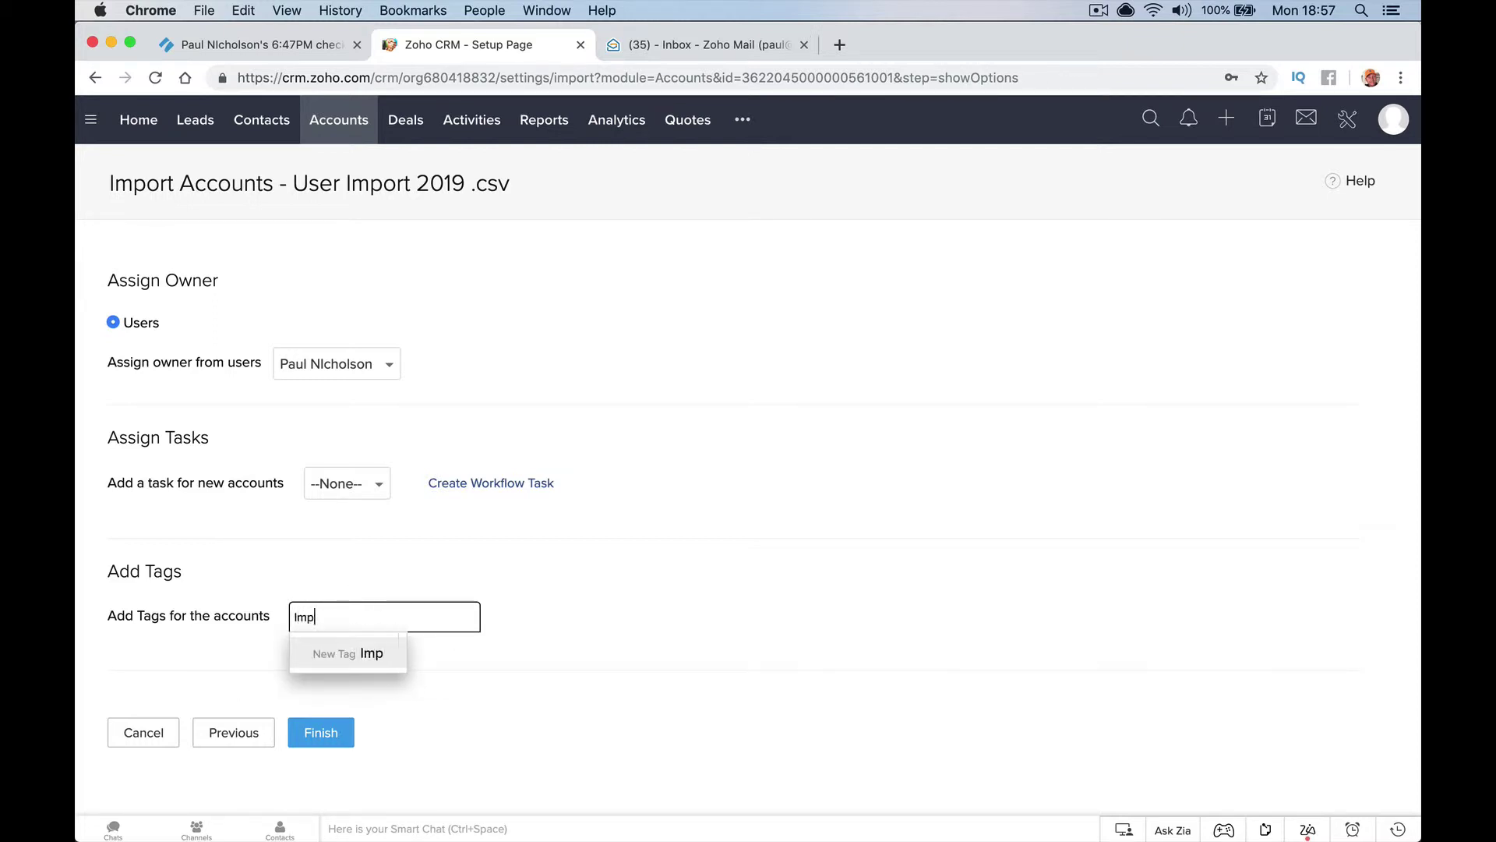
type("ort 2019")
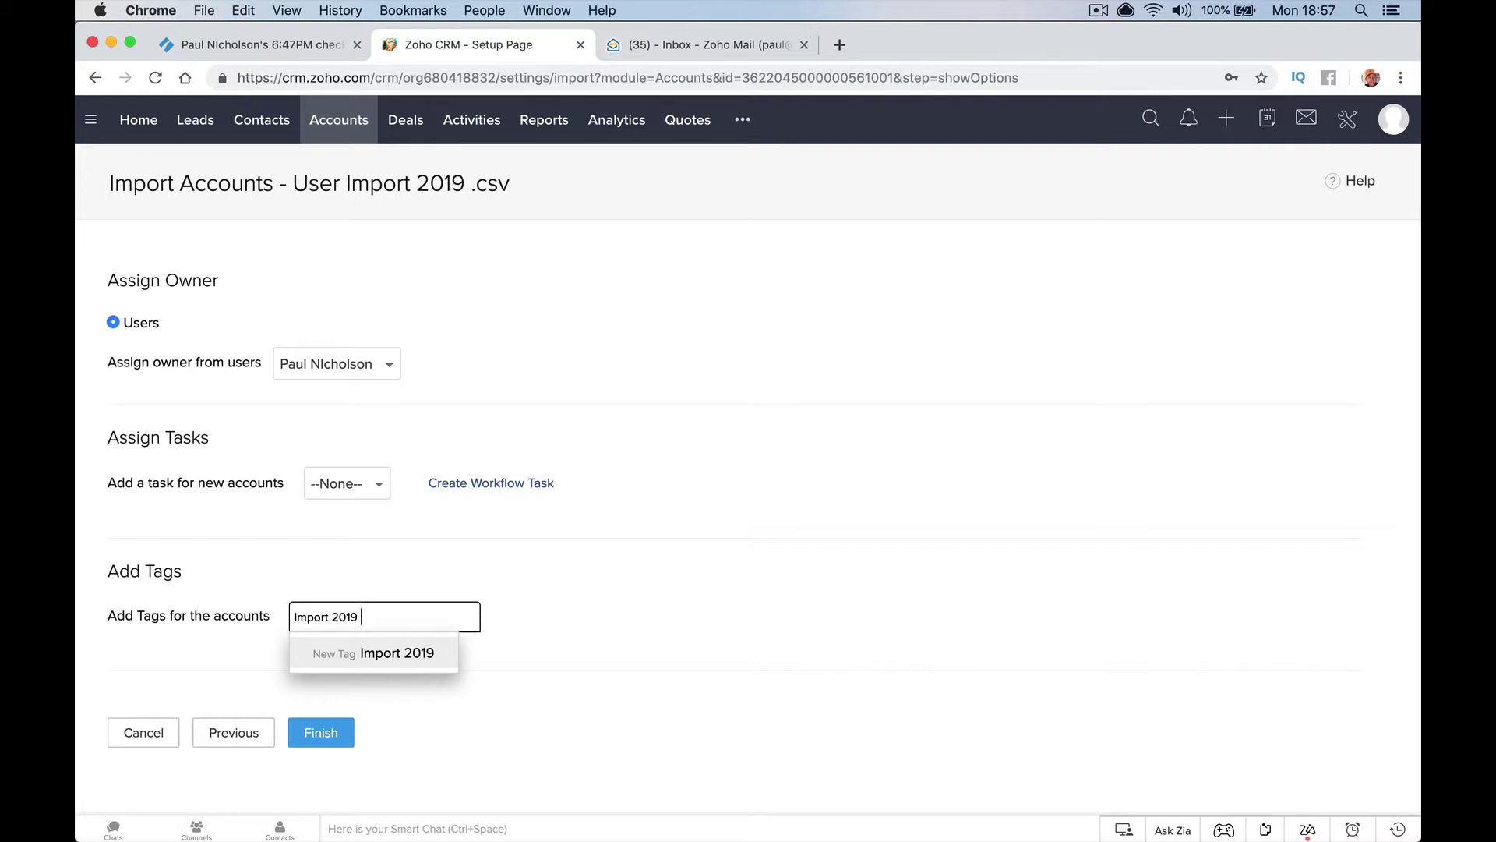
left_click(401, 654)
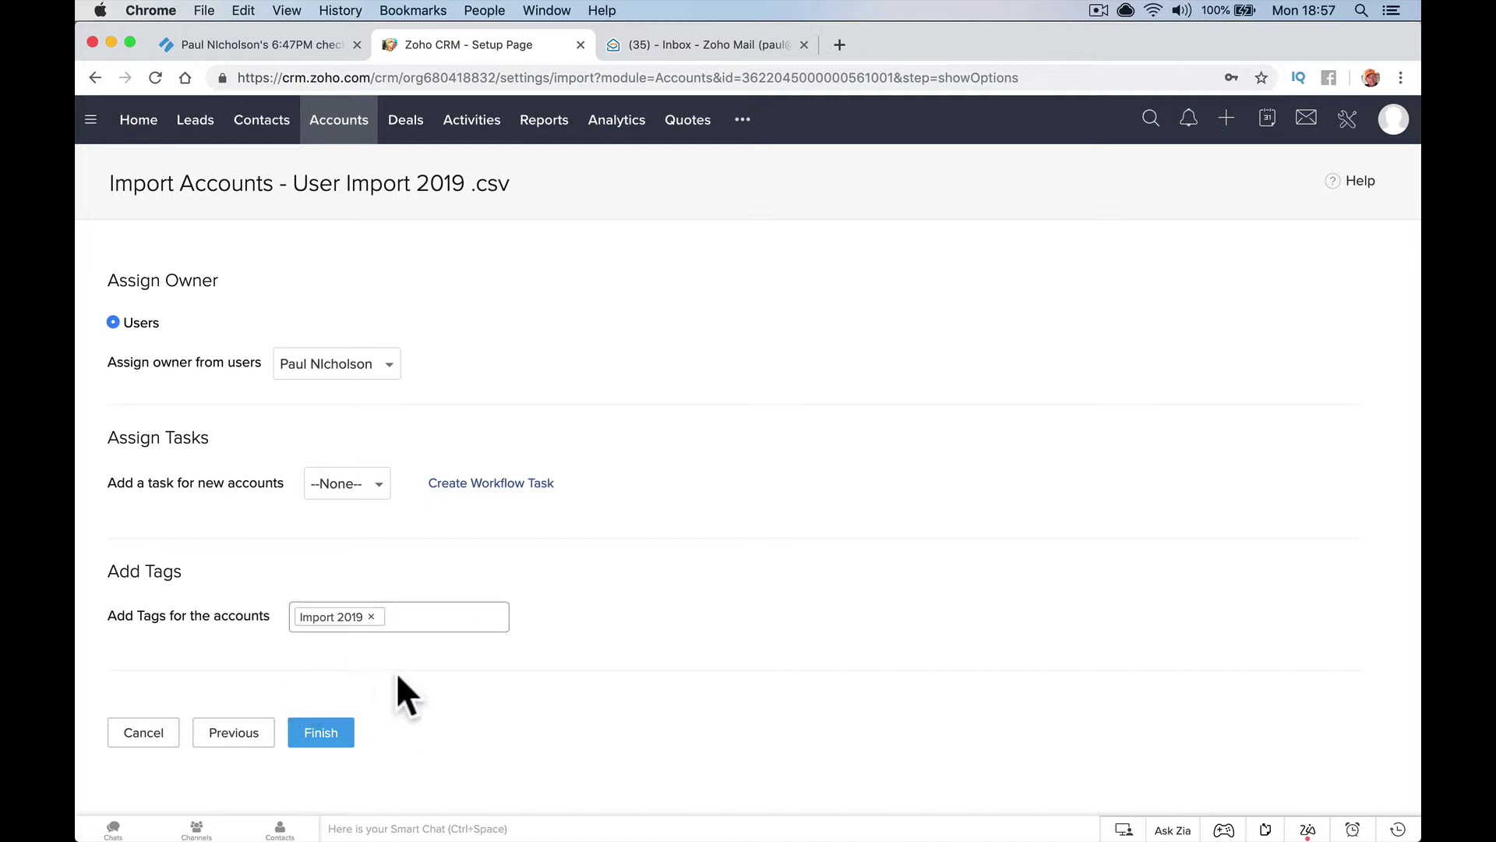
left_click(321, 734)
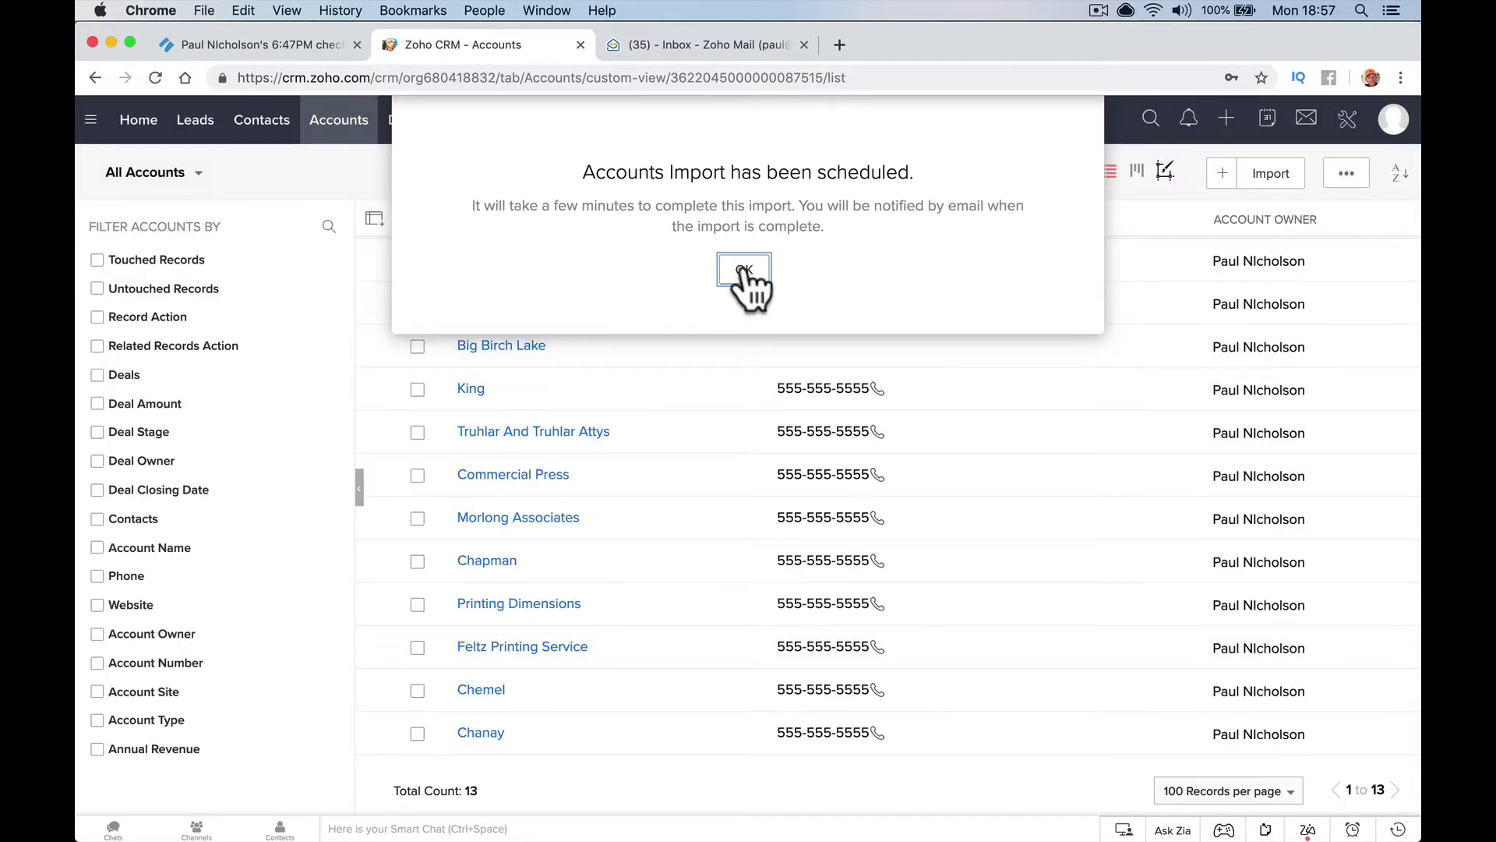
Dismiss the import-scheduled notice and switch to the Zoho Mail inbox
left_click(744, 271)
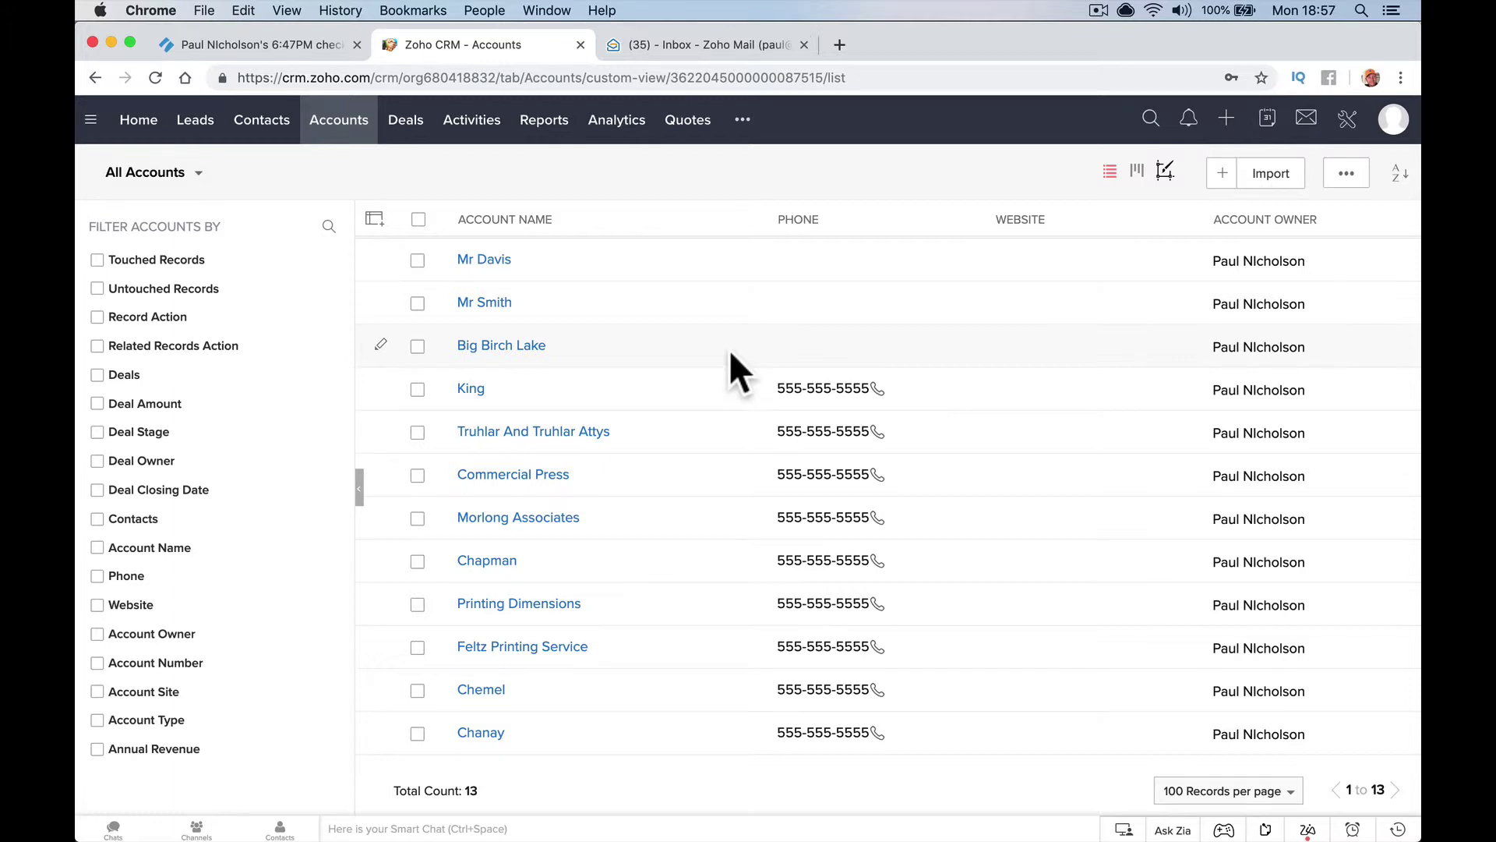
left_click(675, 45)
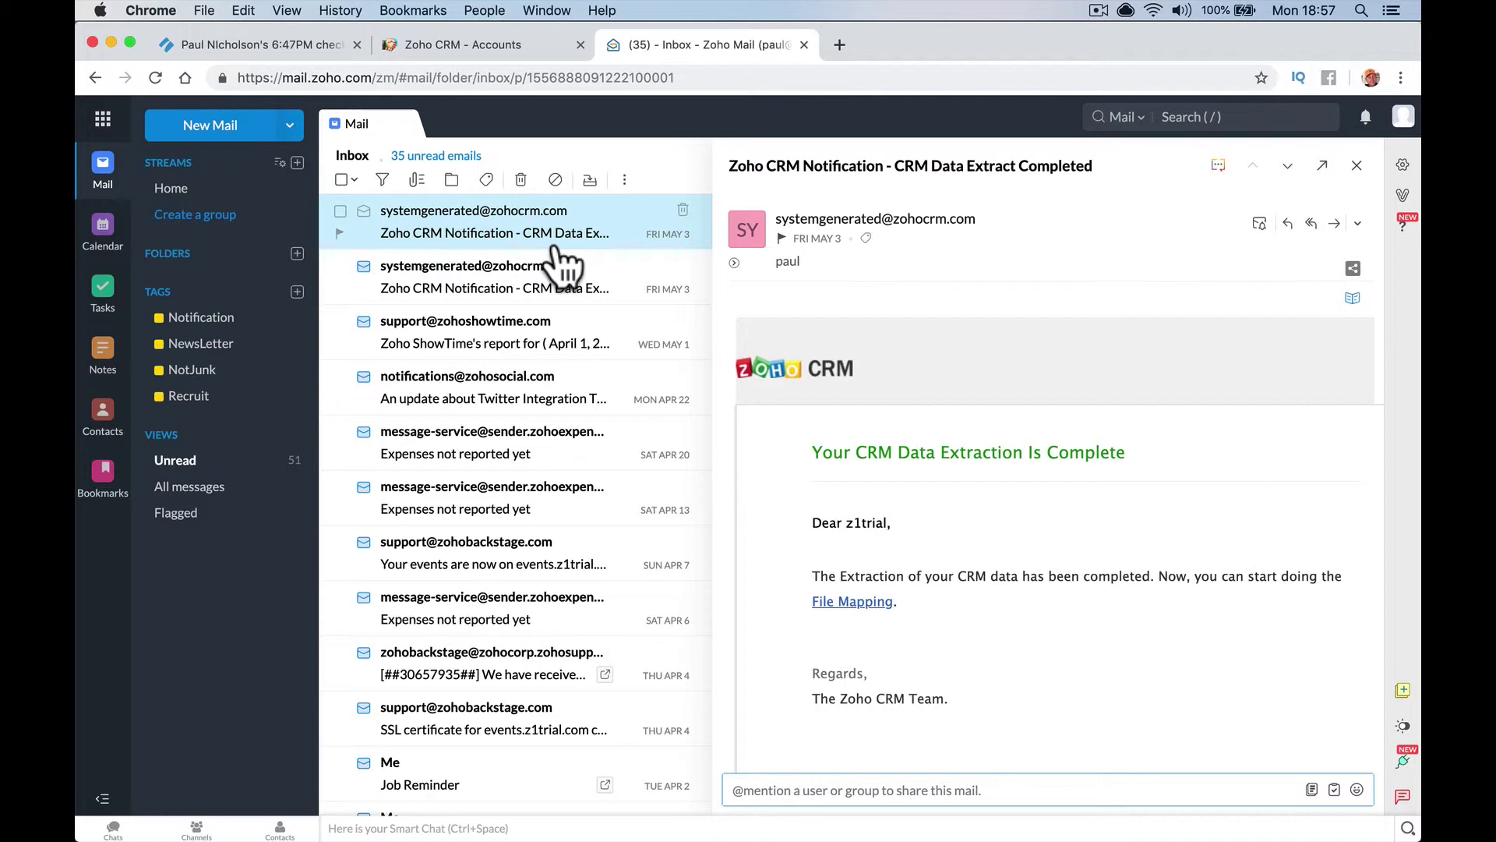
Add the Tag column to the Accounts list view
left_click(461, 45)
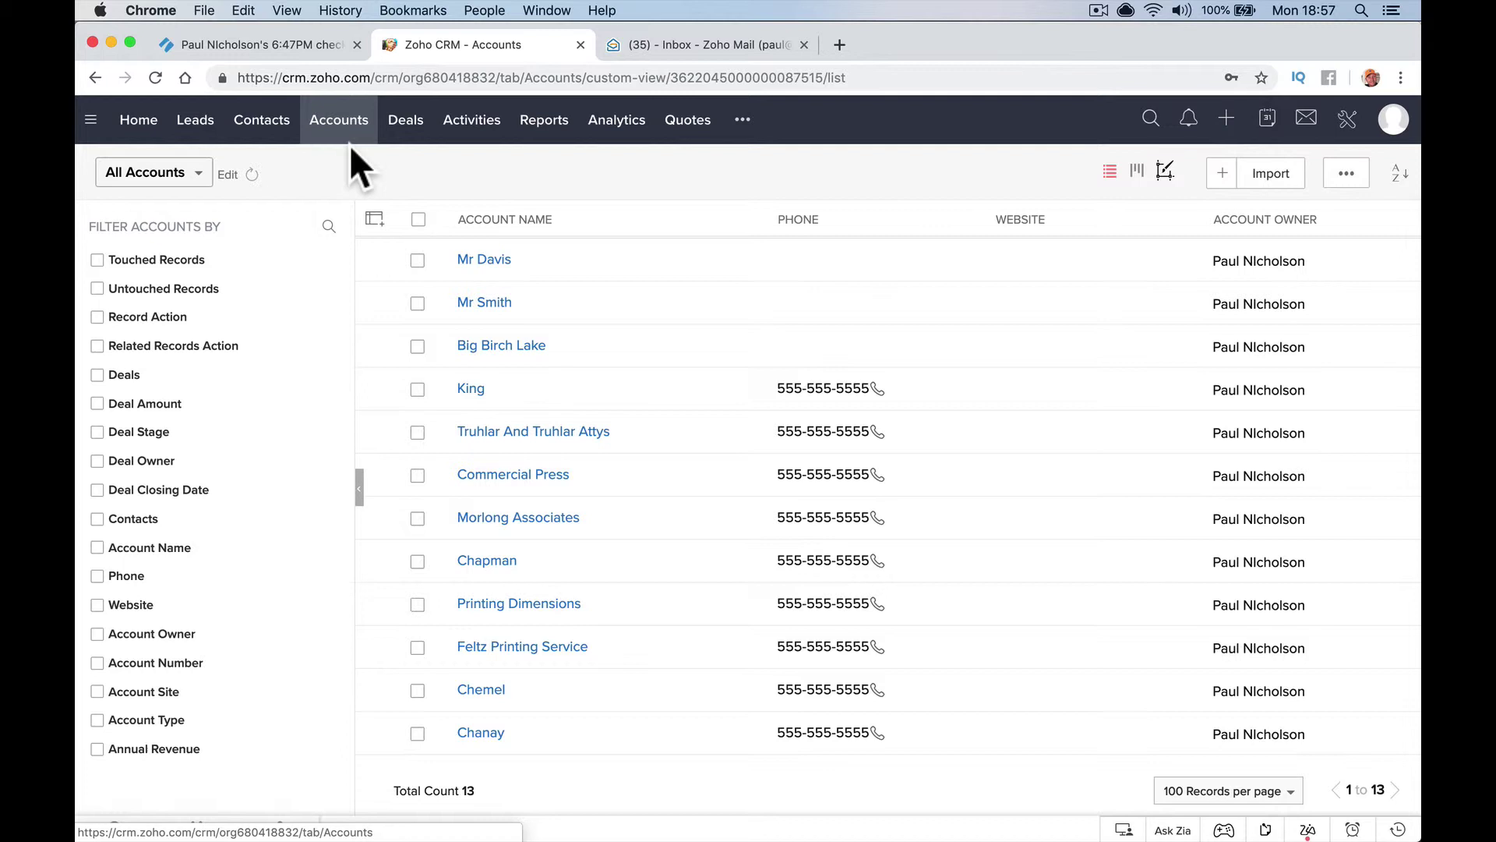
left_click(375, 219)
scroll(460, 413, "down", 3)
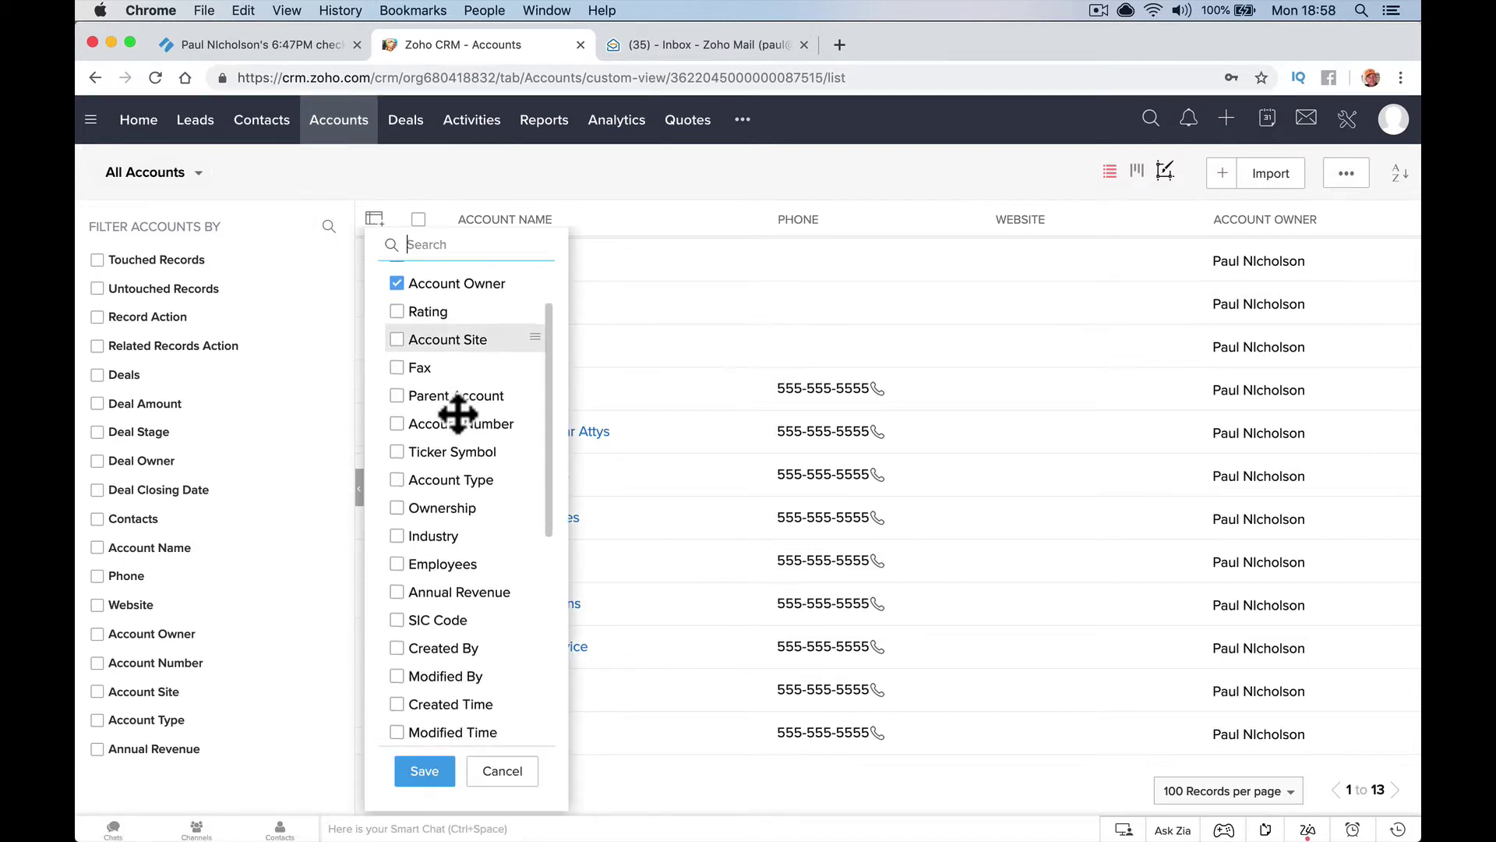
scroll(458, 413, "down", 10)
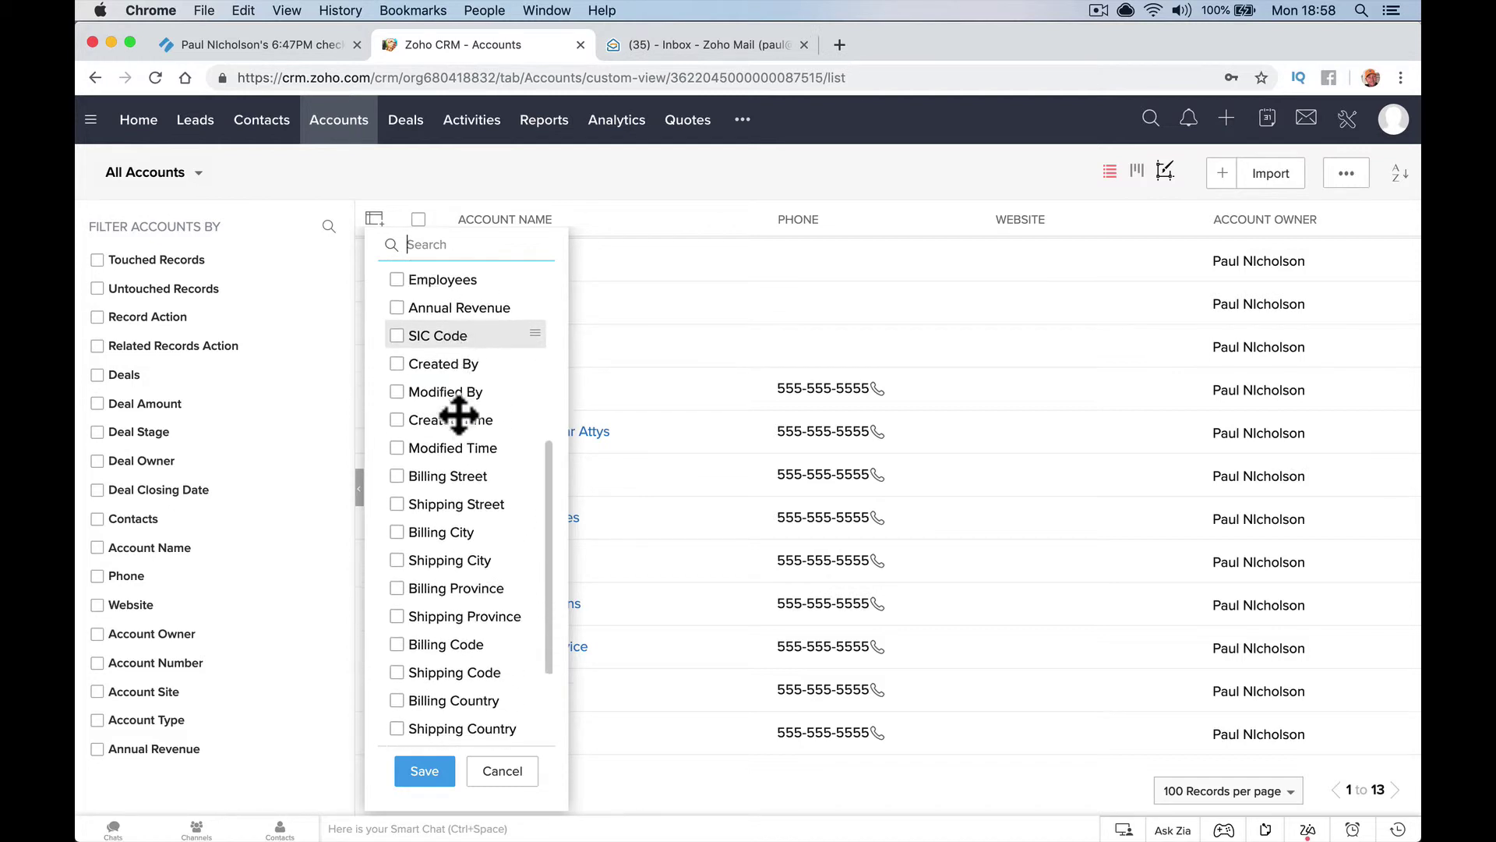
scroll(434, 710, "up", 1)
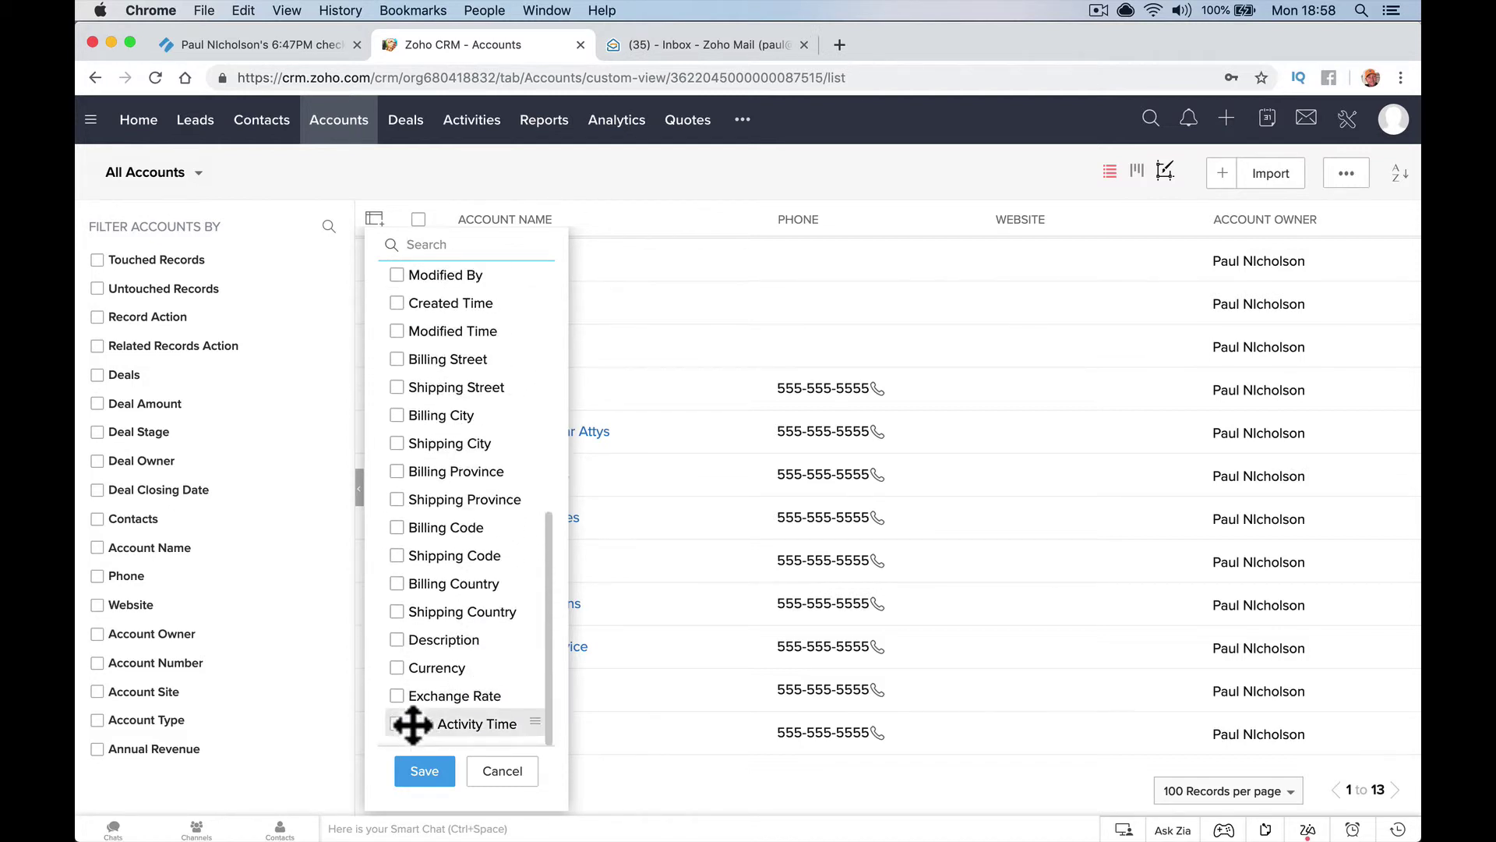
left_click(441, 756)
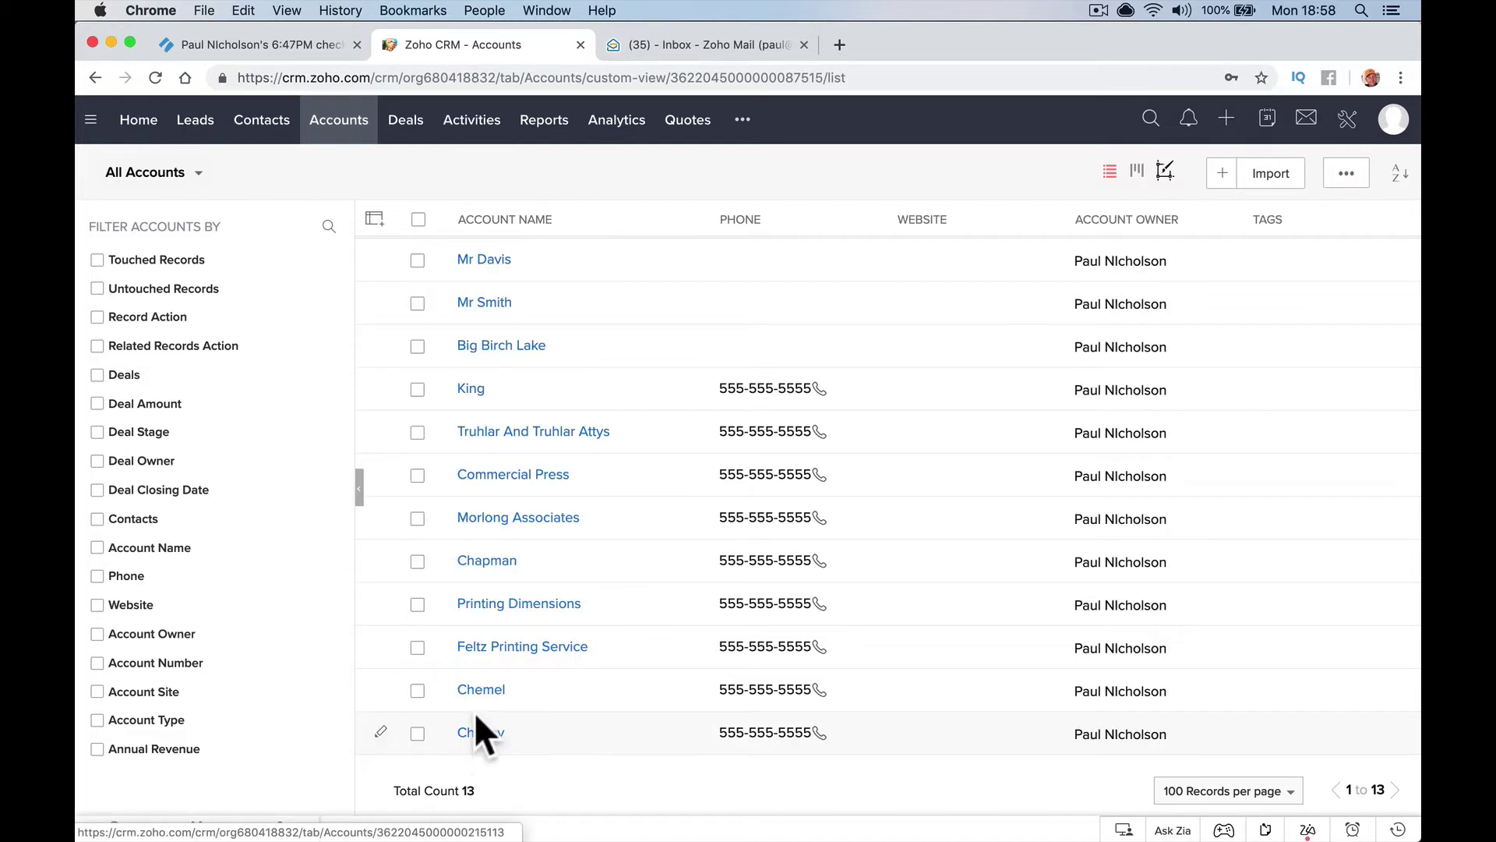
Move the Tag column directly after Account Name
left_click(375, 221)
left_click_drag(428, 347, 450, 311)
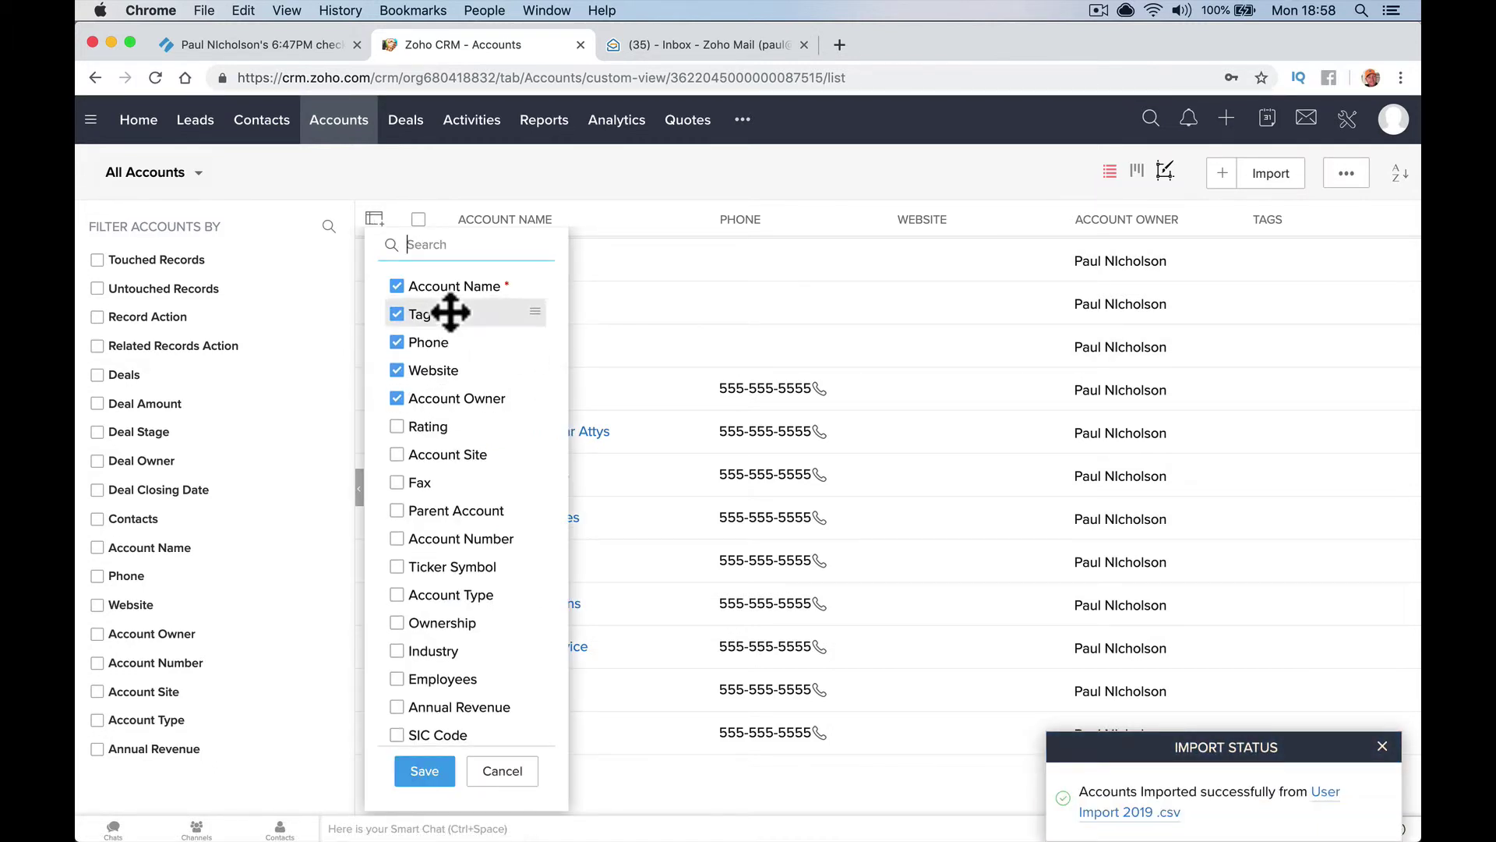
left_click(432, 772)
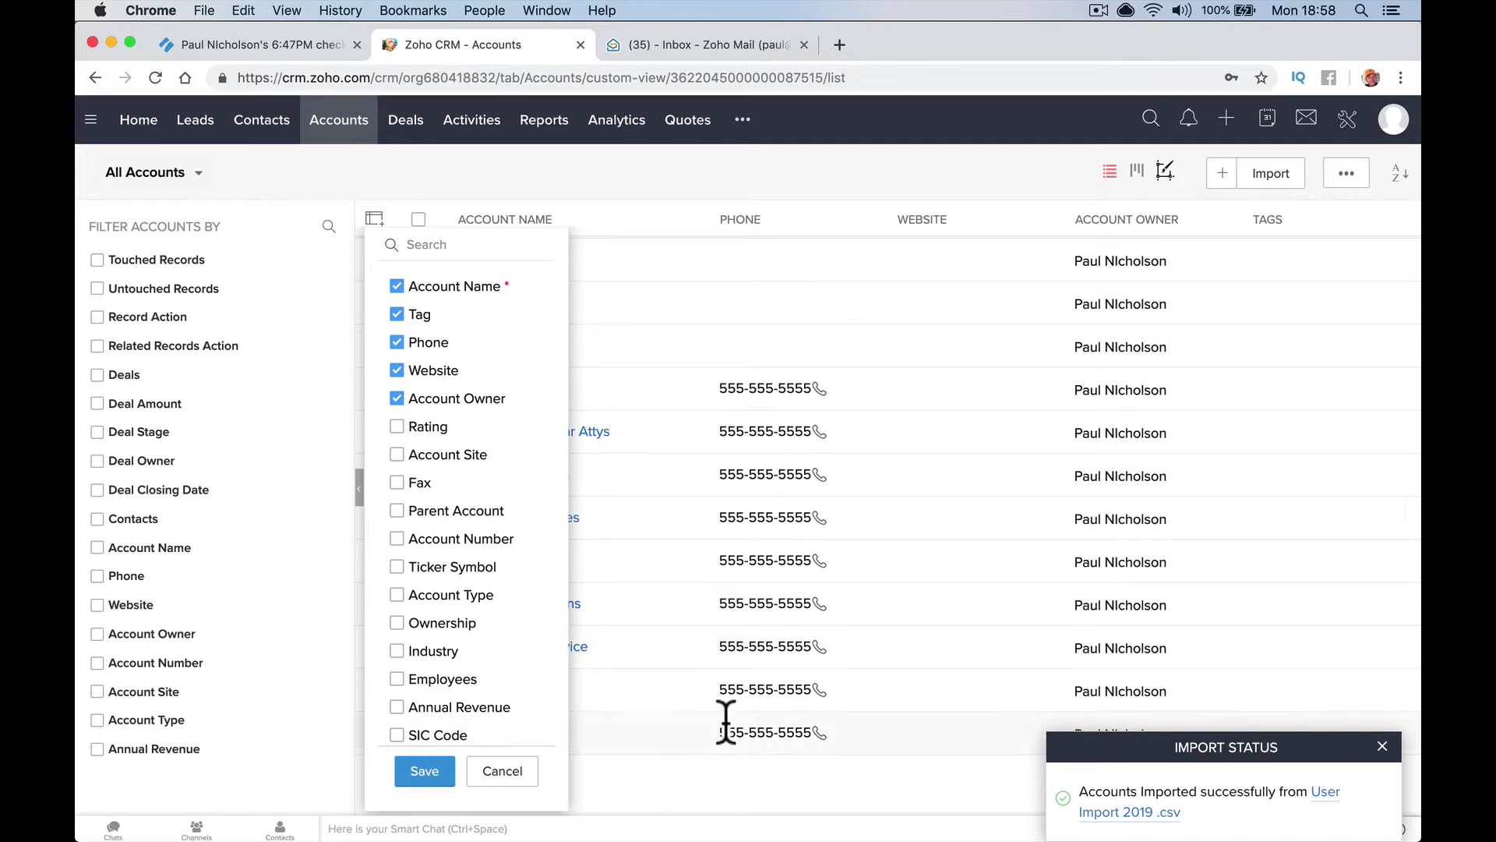
Read the import-successful email and glance at the User Import 2019 spreadsheet before returning to CRM
left_click(698, 44)
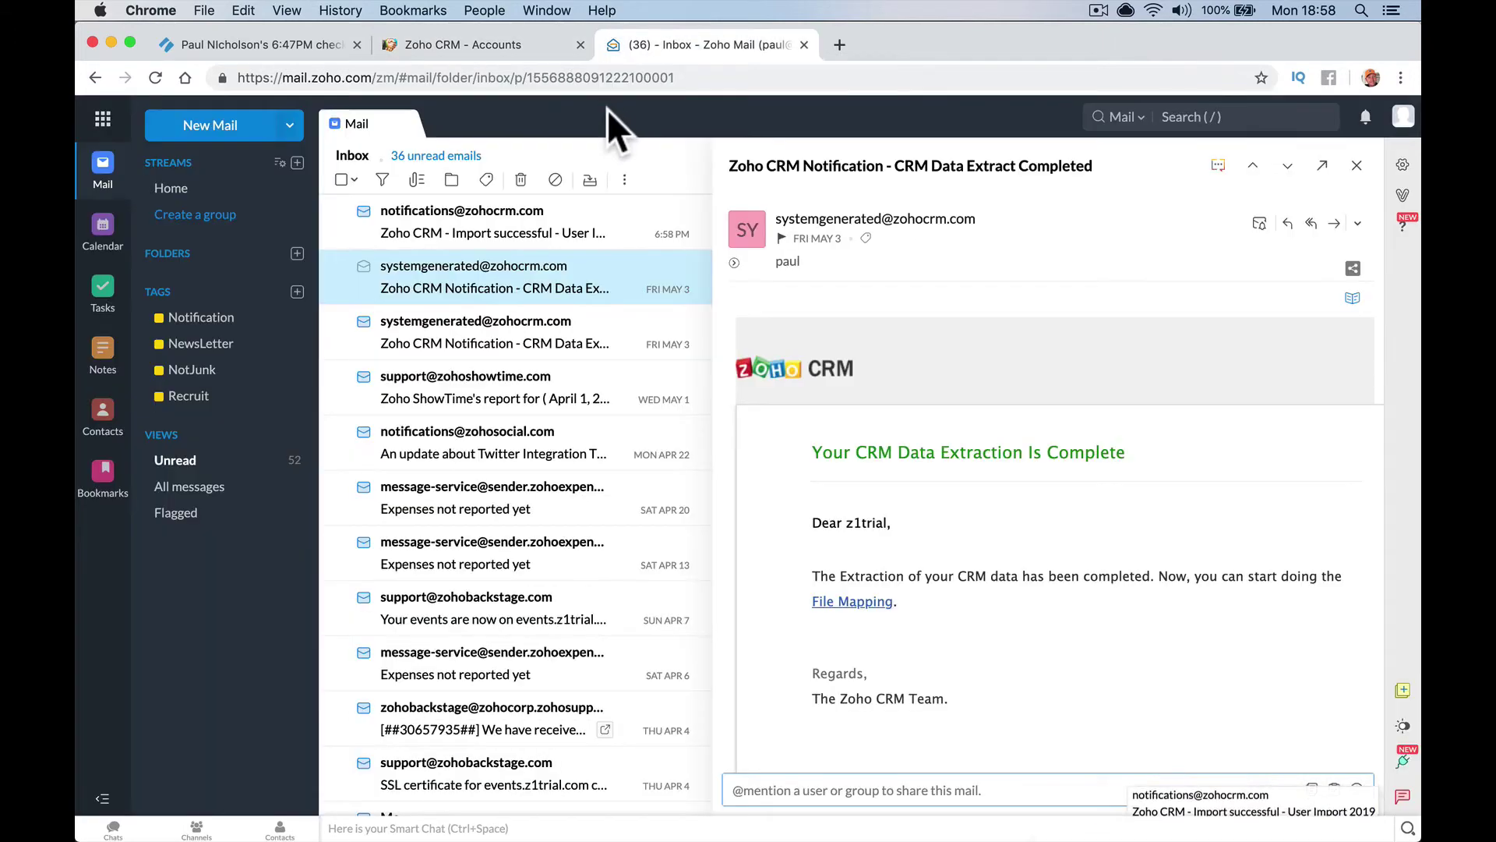
left_click(577, 234)
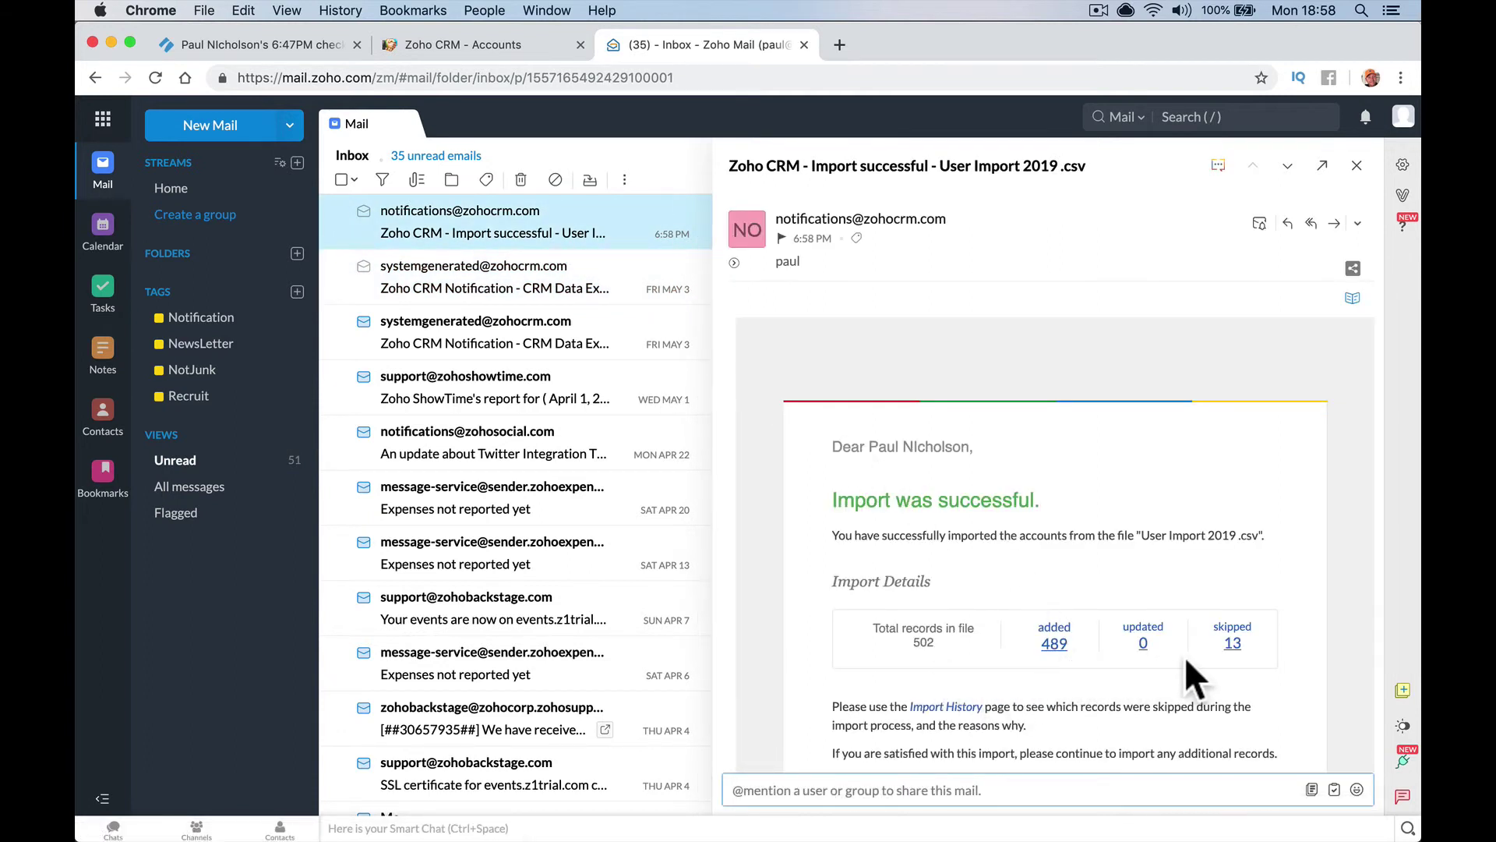
mouse_move(993, 791)
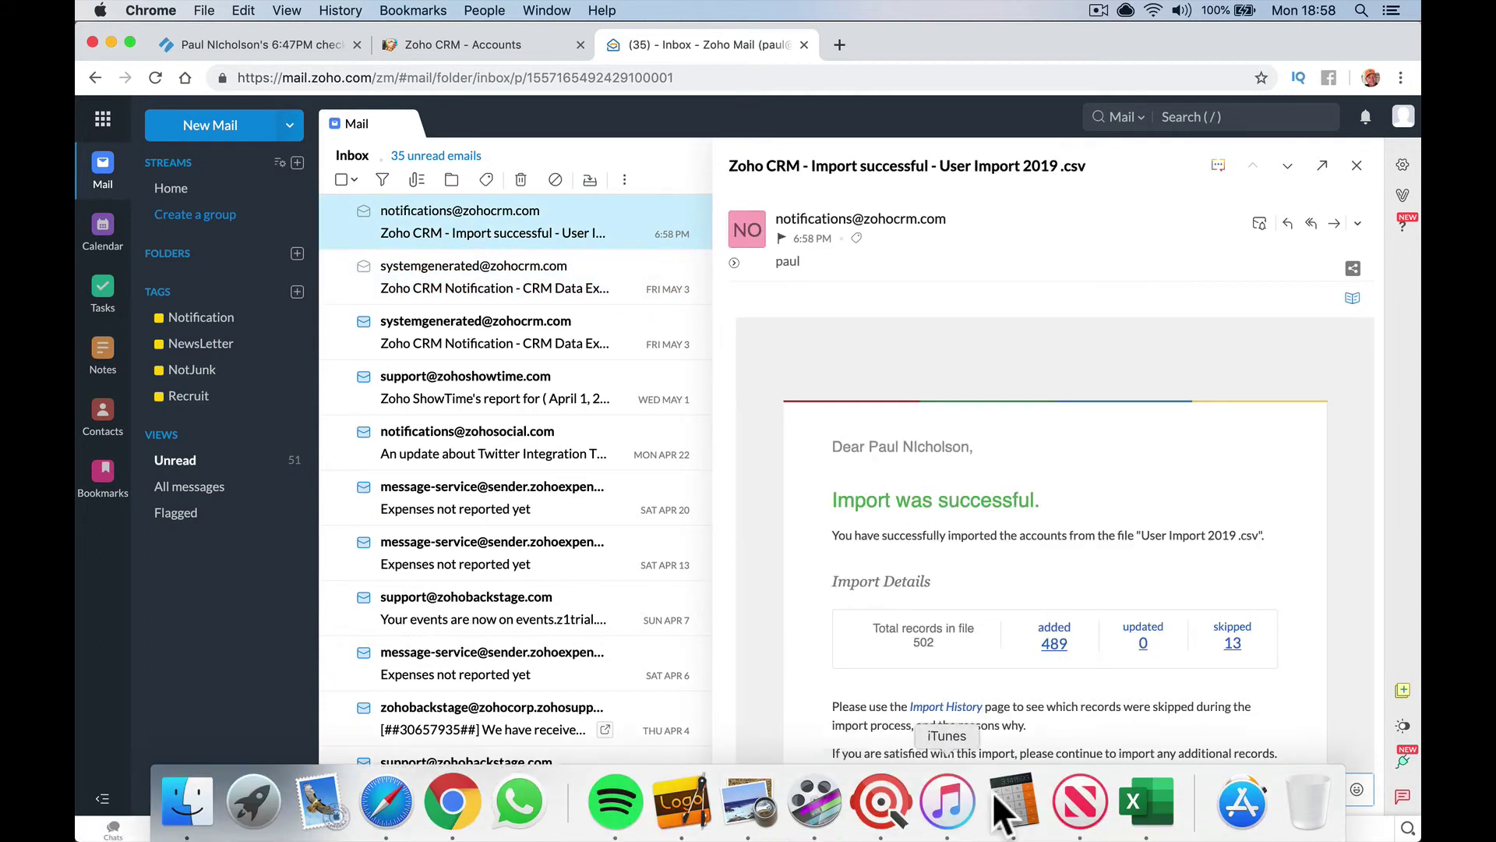
left_click(1143, 803)
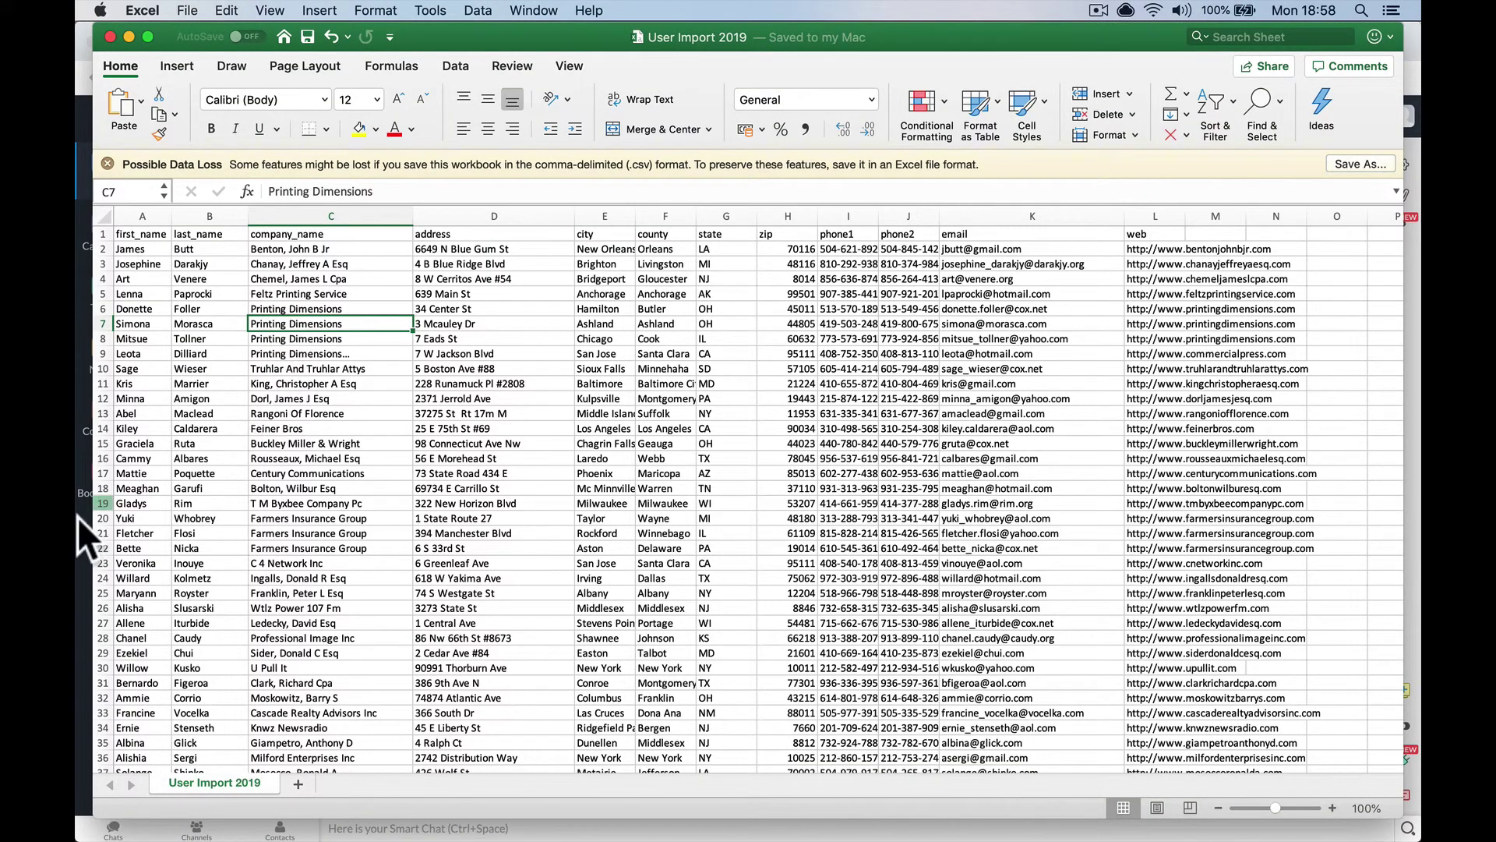
left_click(76, 555)
left_click(455, 44)
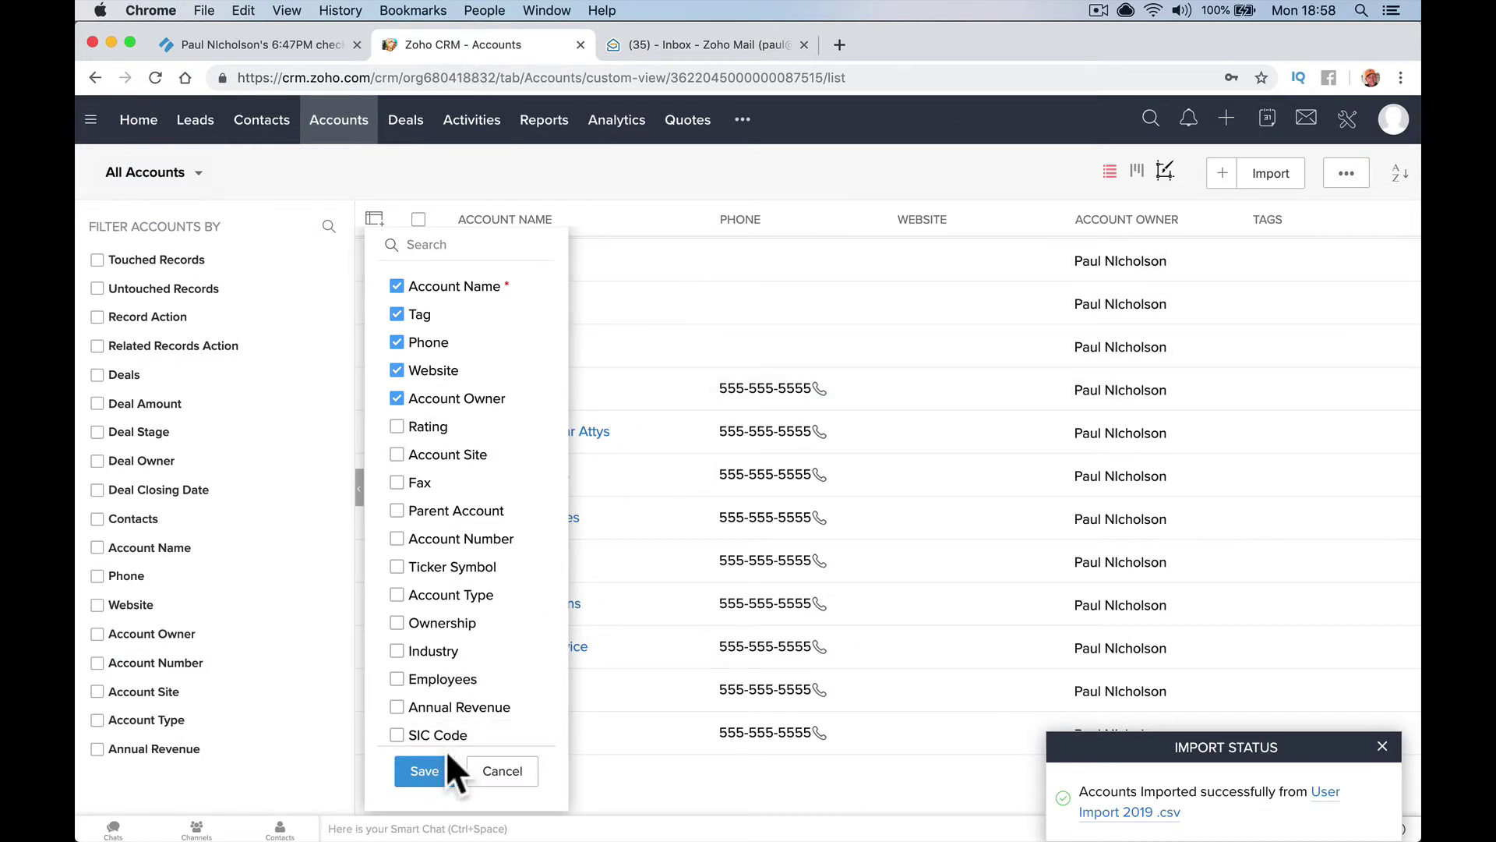
Save the column layout and reload Accounts to check the 502 records' Import 2019 tags
left_click(430, 767)
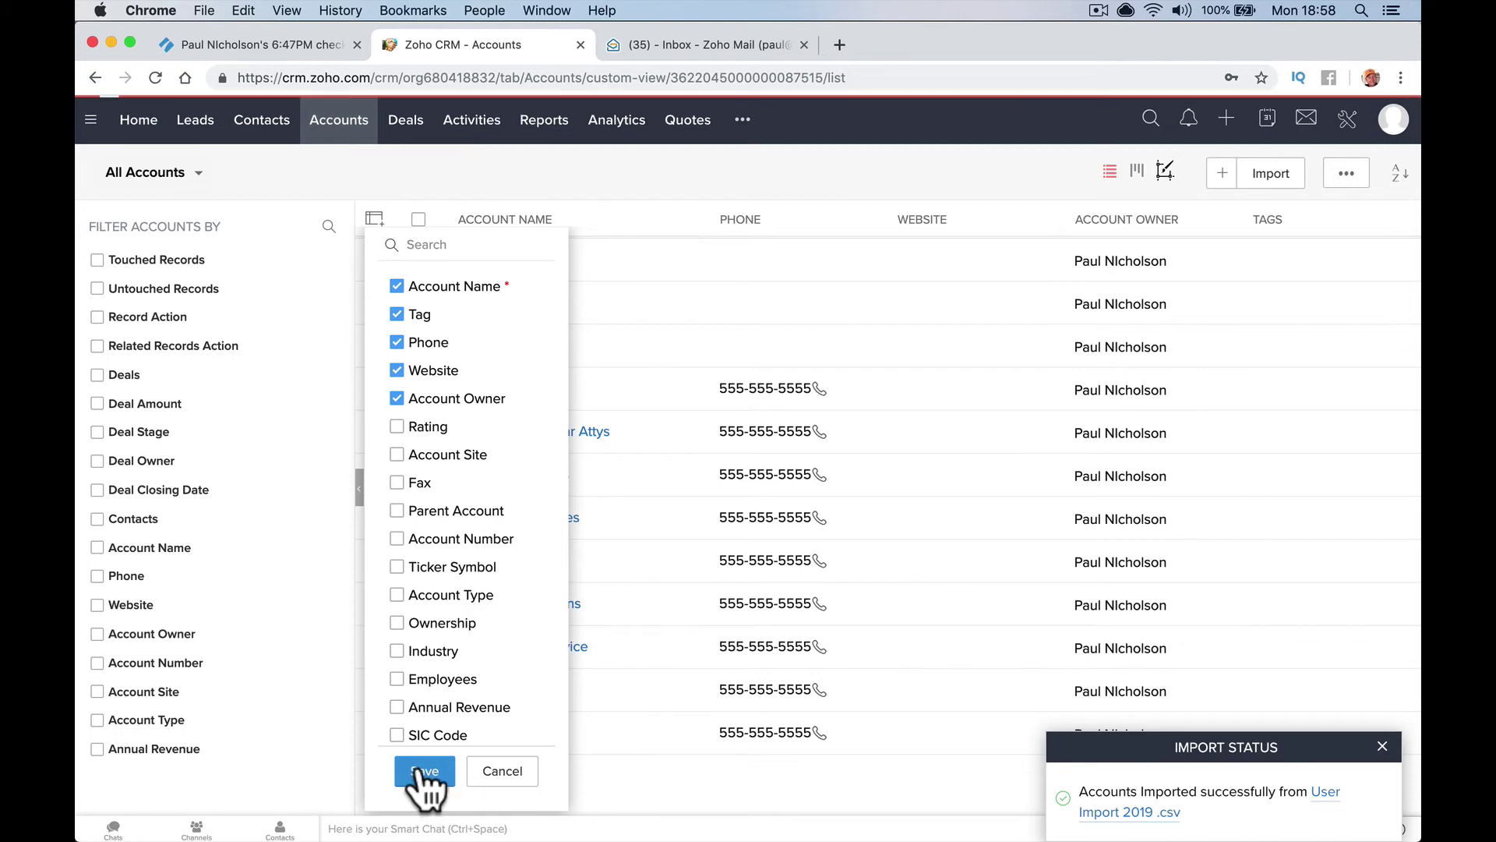
left_click(615, 728)
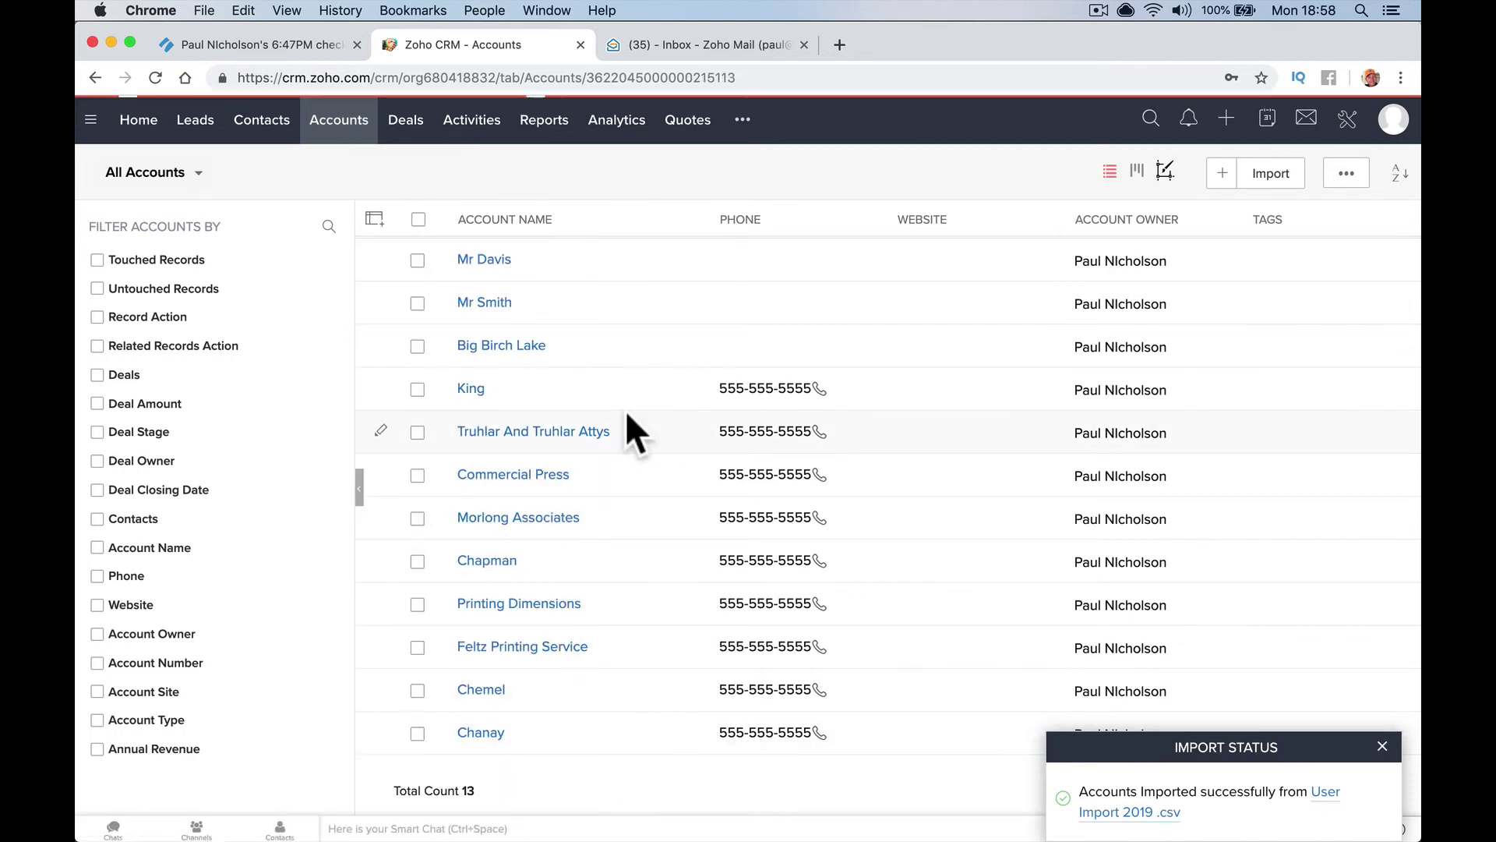
left_click(357, 117)
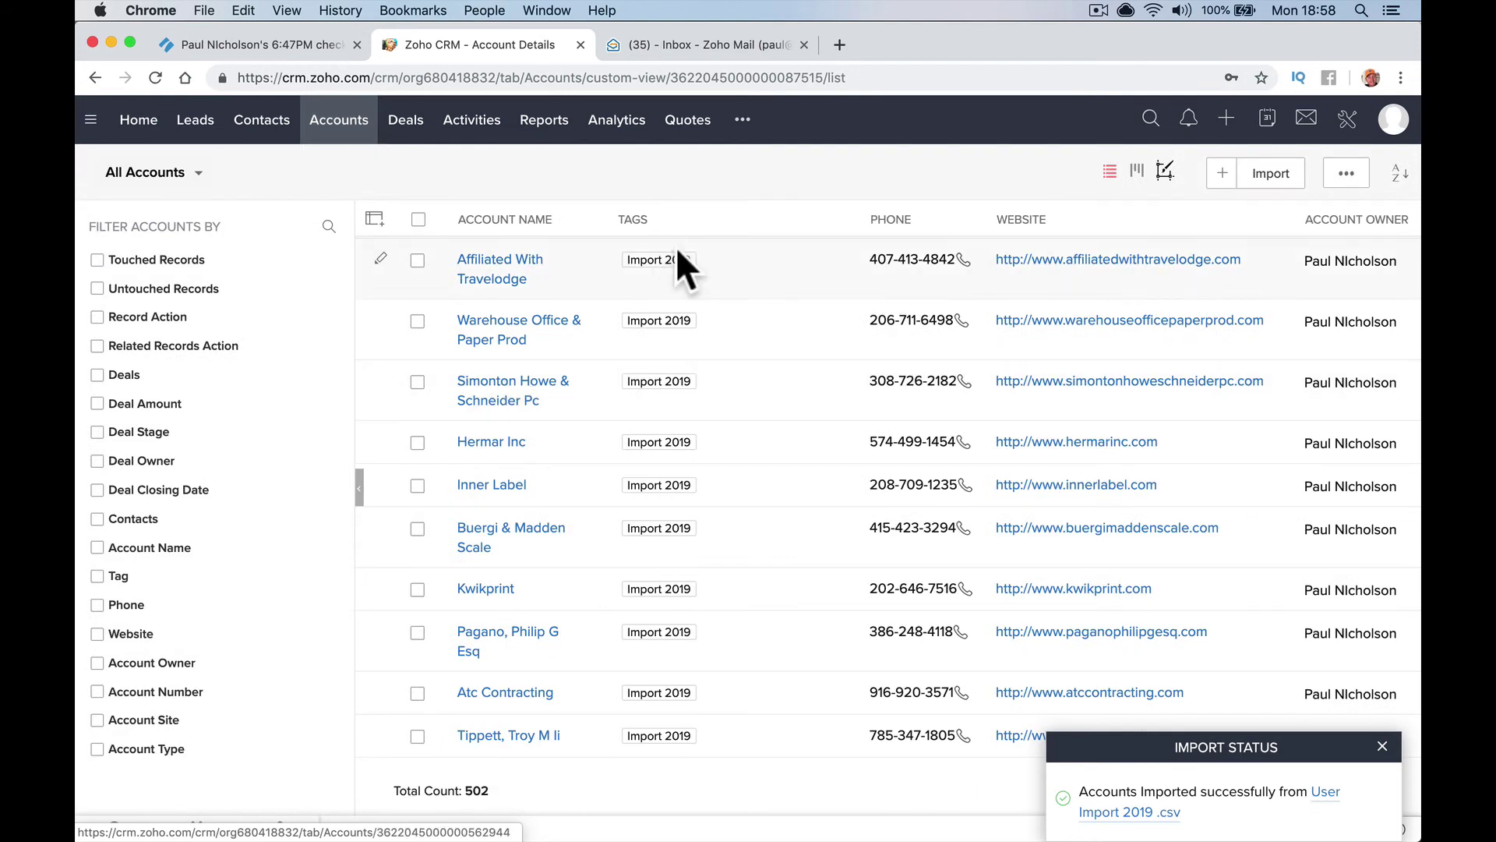
scroll(633, 534, "down", 20)
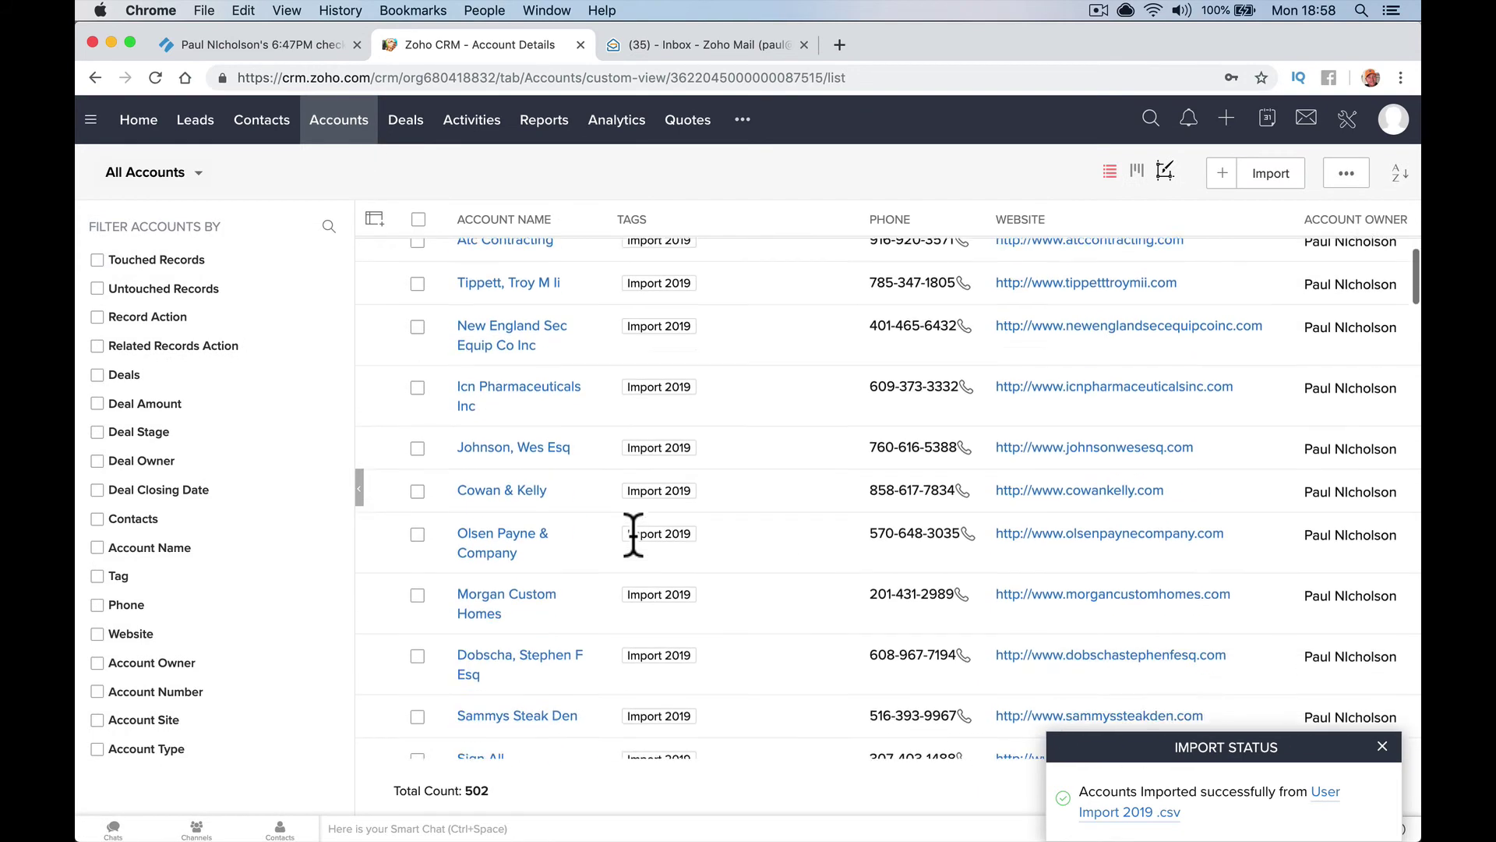
scroll(665, 592, "down", 10)
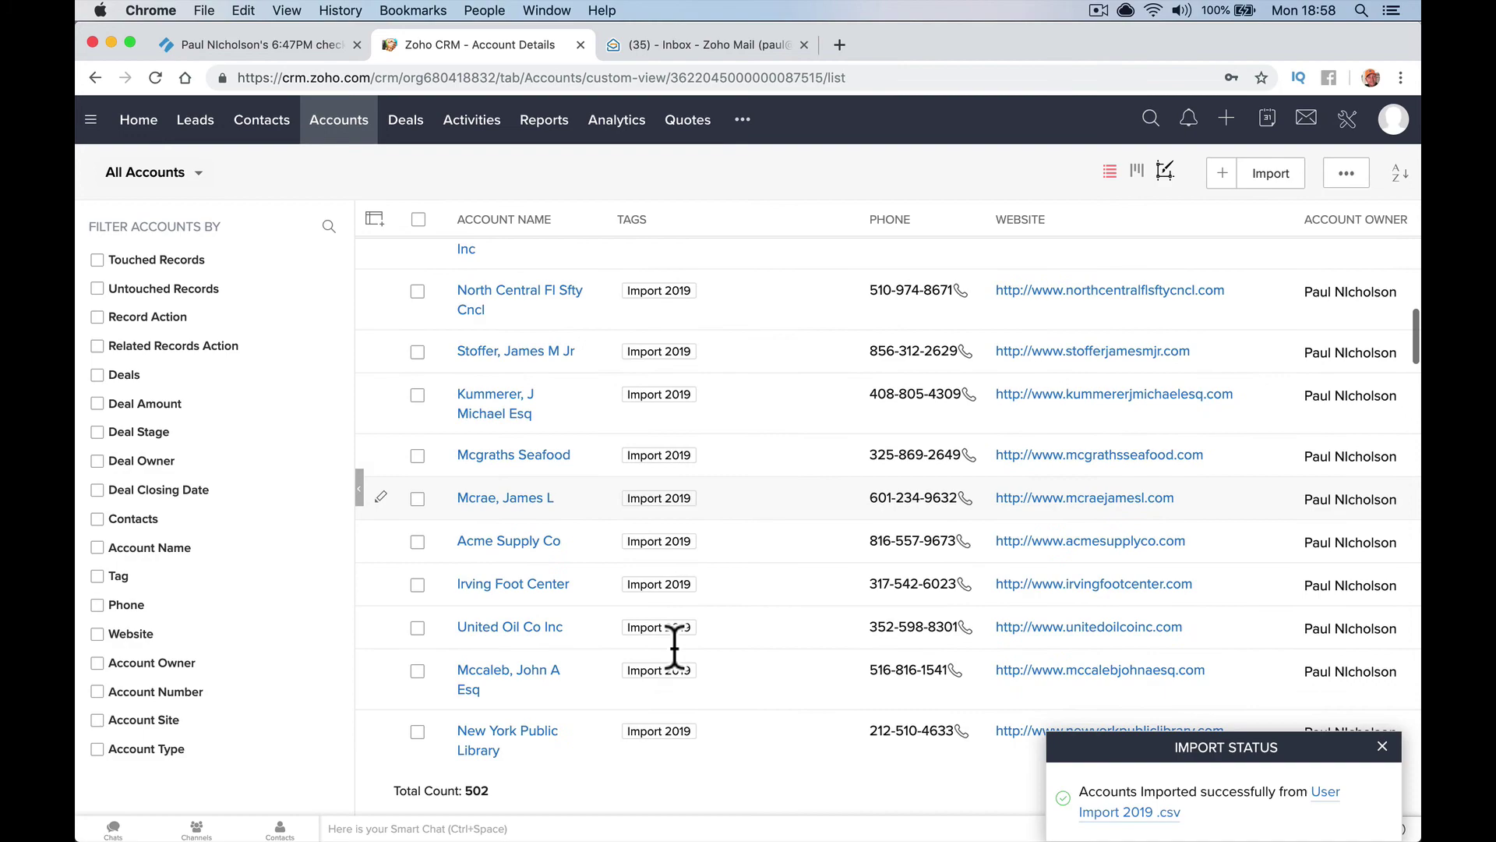
scroll(675, 653, "down", 10)
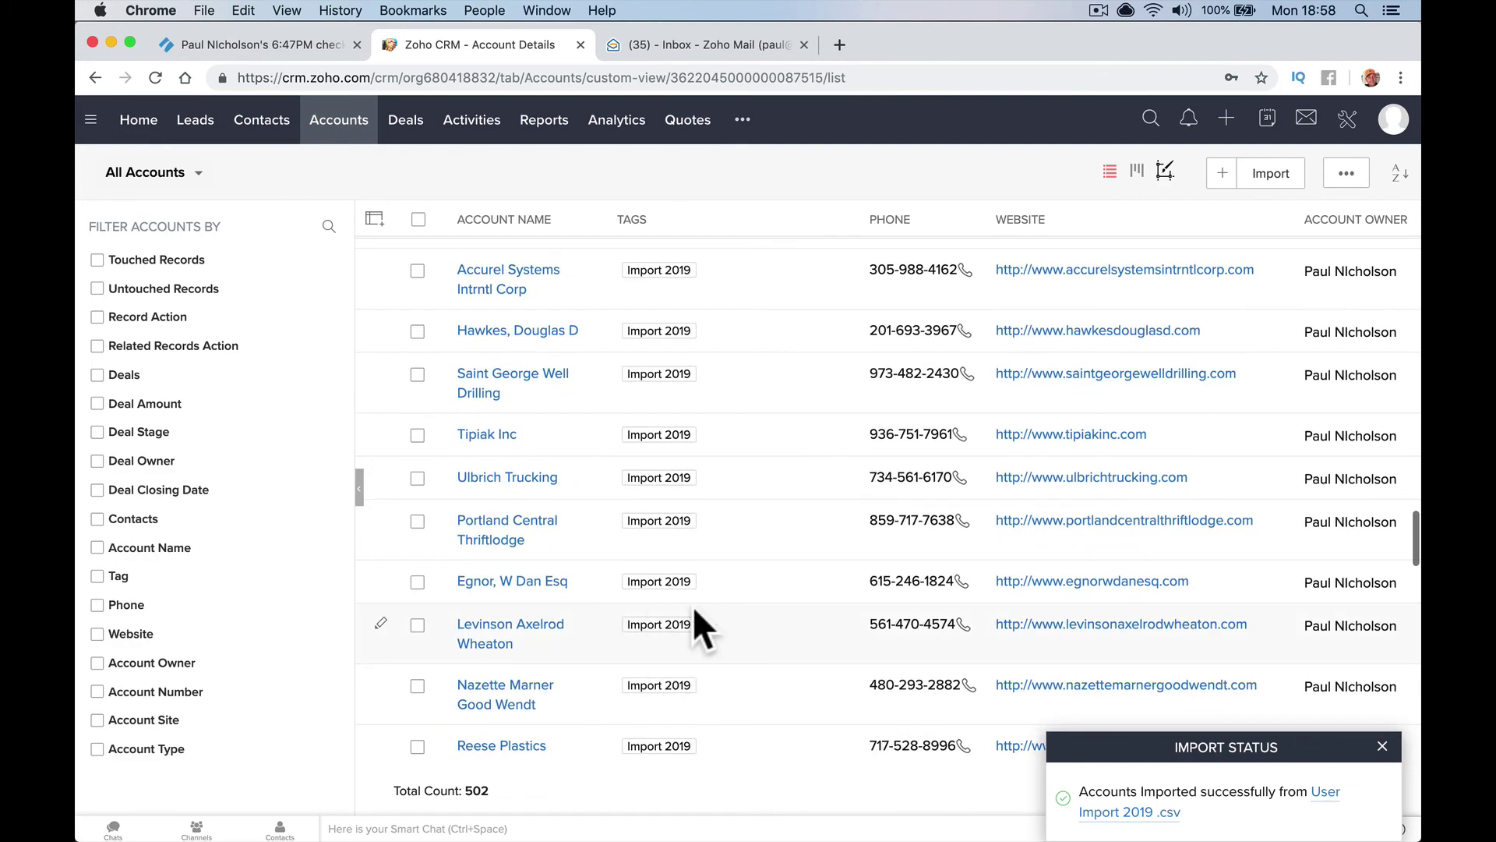
scroll(695, 610, "up", 20)
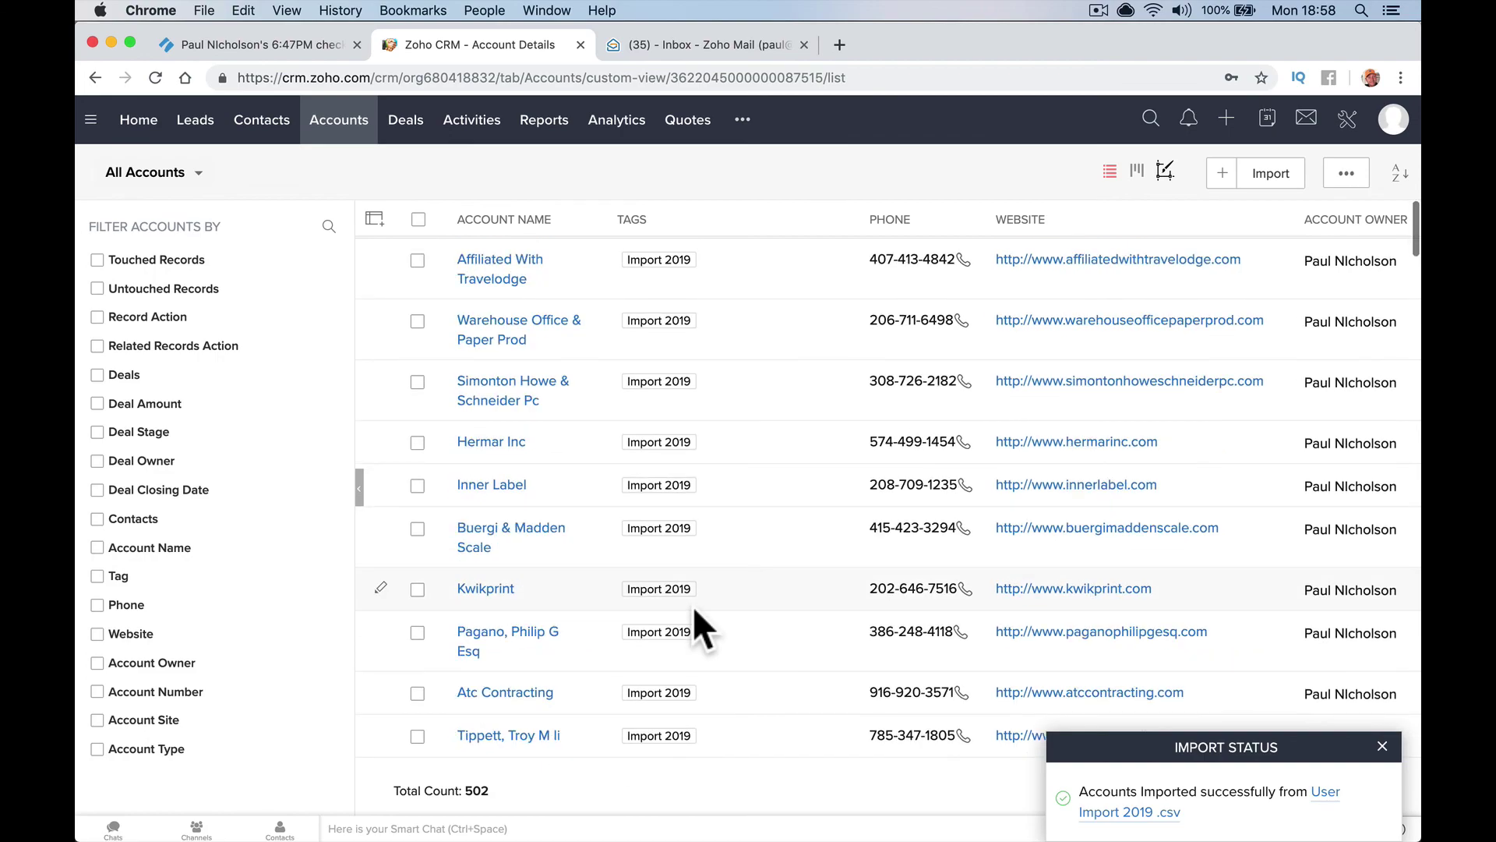